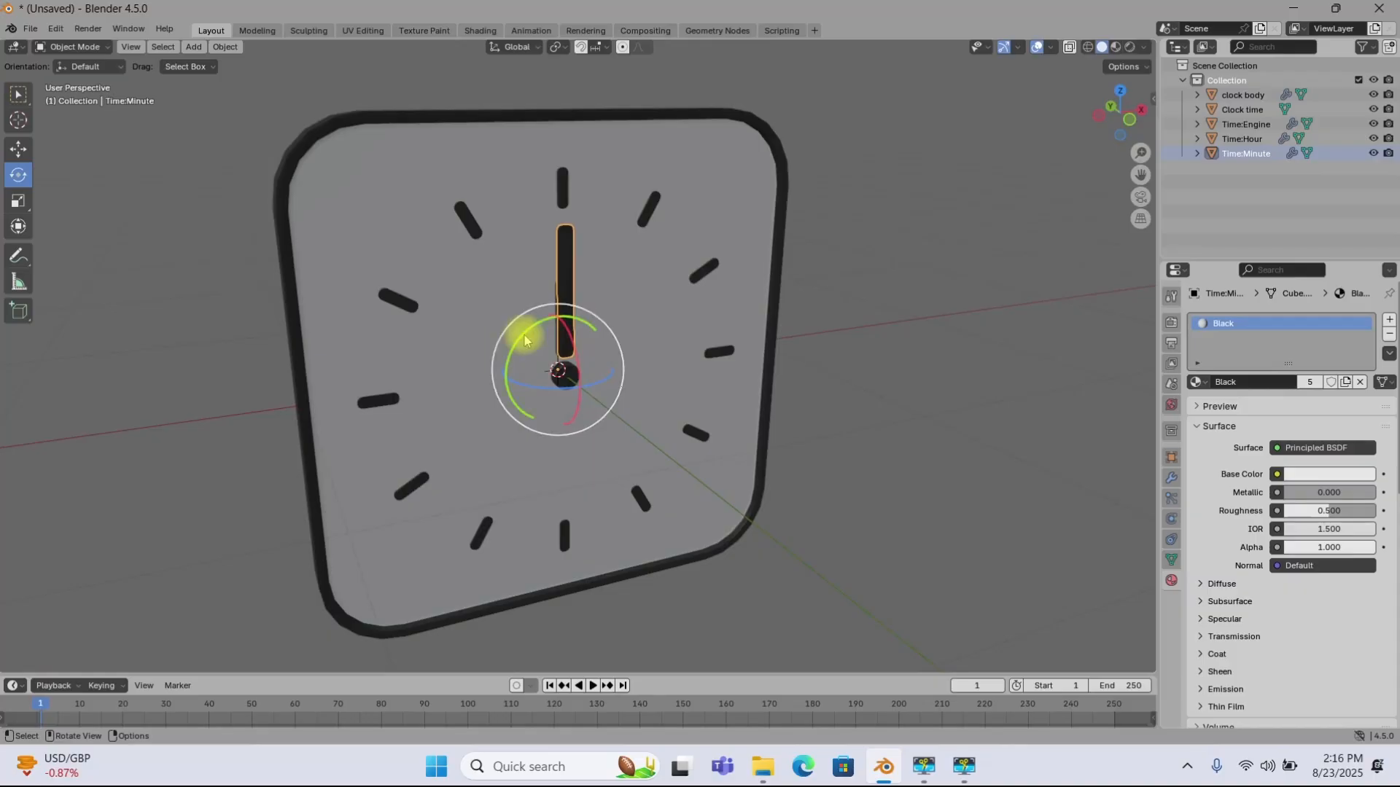
Step: Try rotating the minute hand around the clock's centre, and undo the rotation
drag(556, 522, 429, 575)
drag(358, 209, 515, 275)
key(ctrl+z)
scroll(591, 320, up, 5)
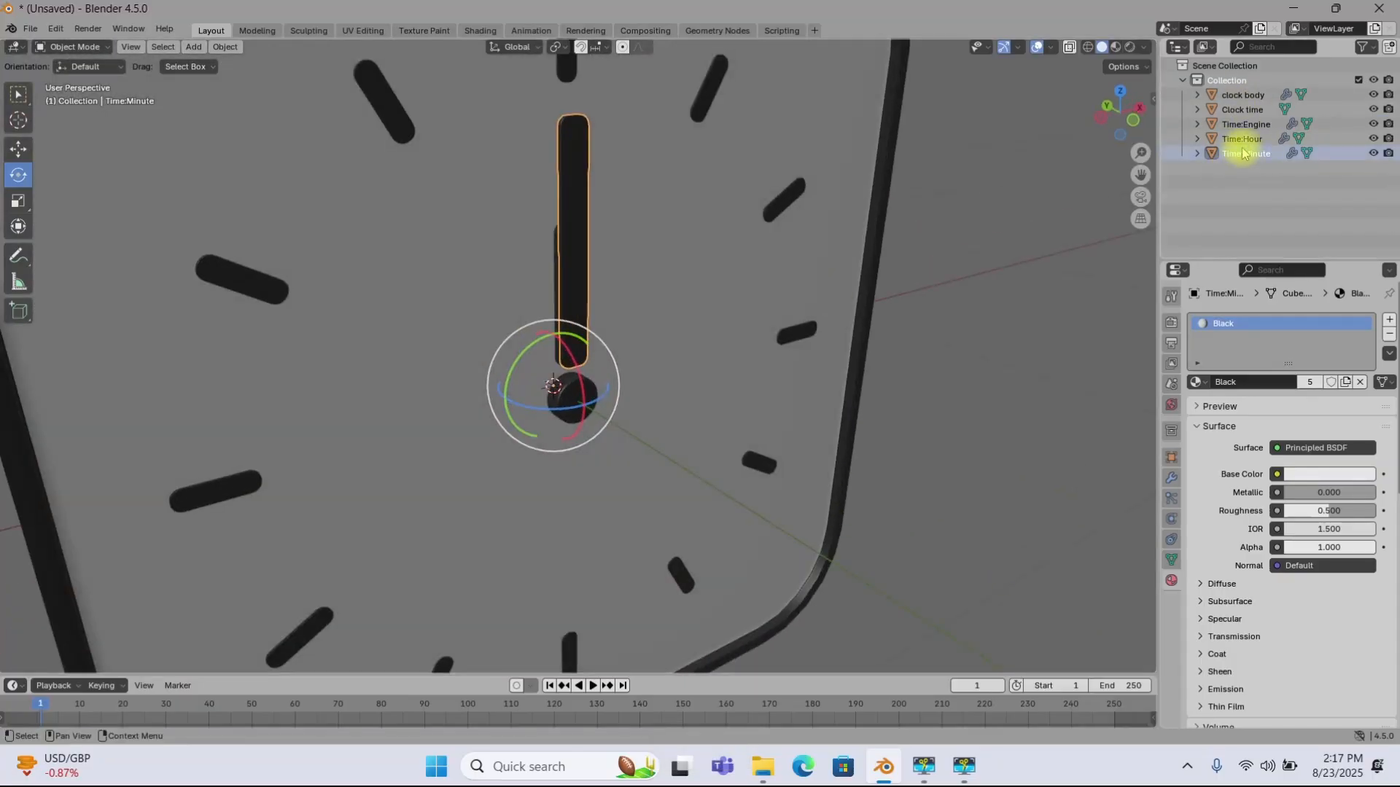
middle_drag(562, 281, 695, 253)
click(620, 156)
click(739, 275)
middle_drag(691, 372, 581, 320)
click(922, 250)
scroll(544, 279, up, 3)
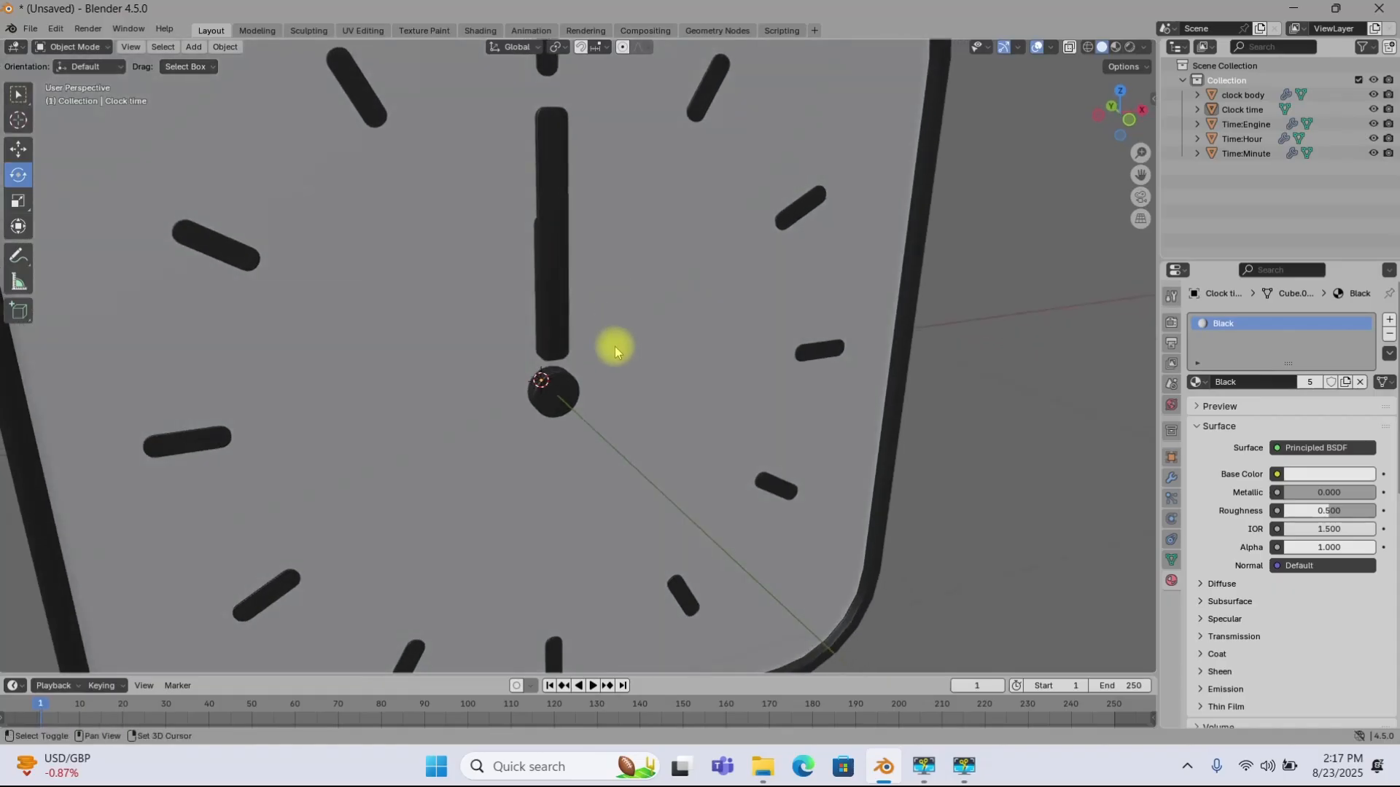
middle_drag(616, 354, 620, 275)
Step: Select the minute hand, try rotating it to 337° around the Y axis, and undo the change
click(608, 249)
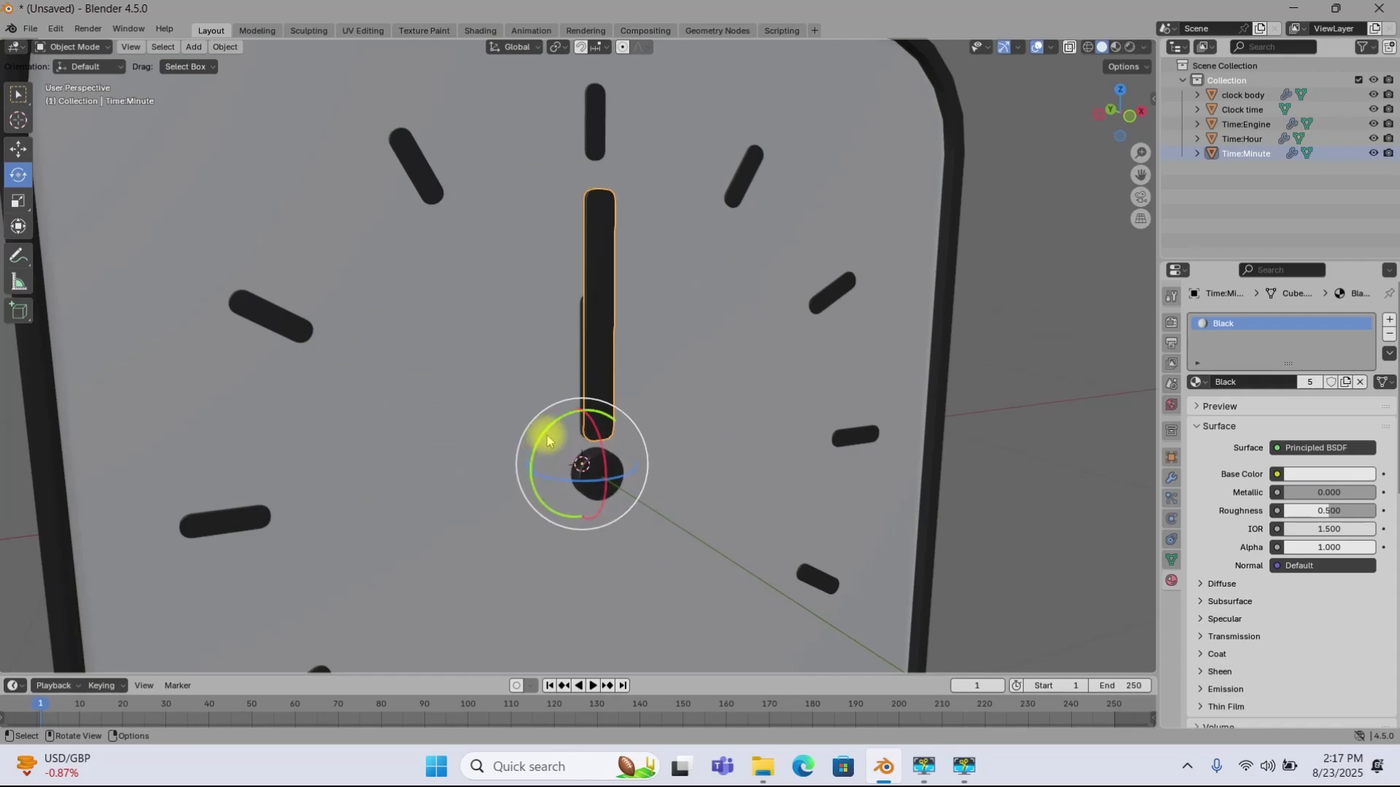
drag(556, 428, 519, 415)
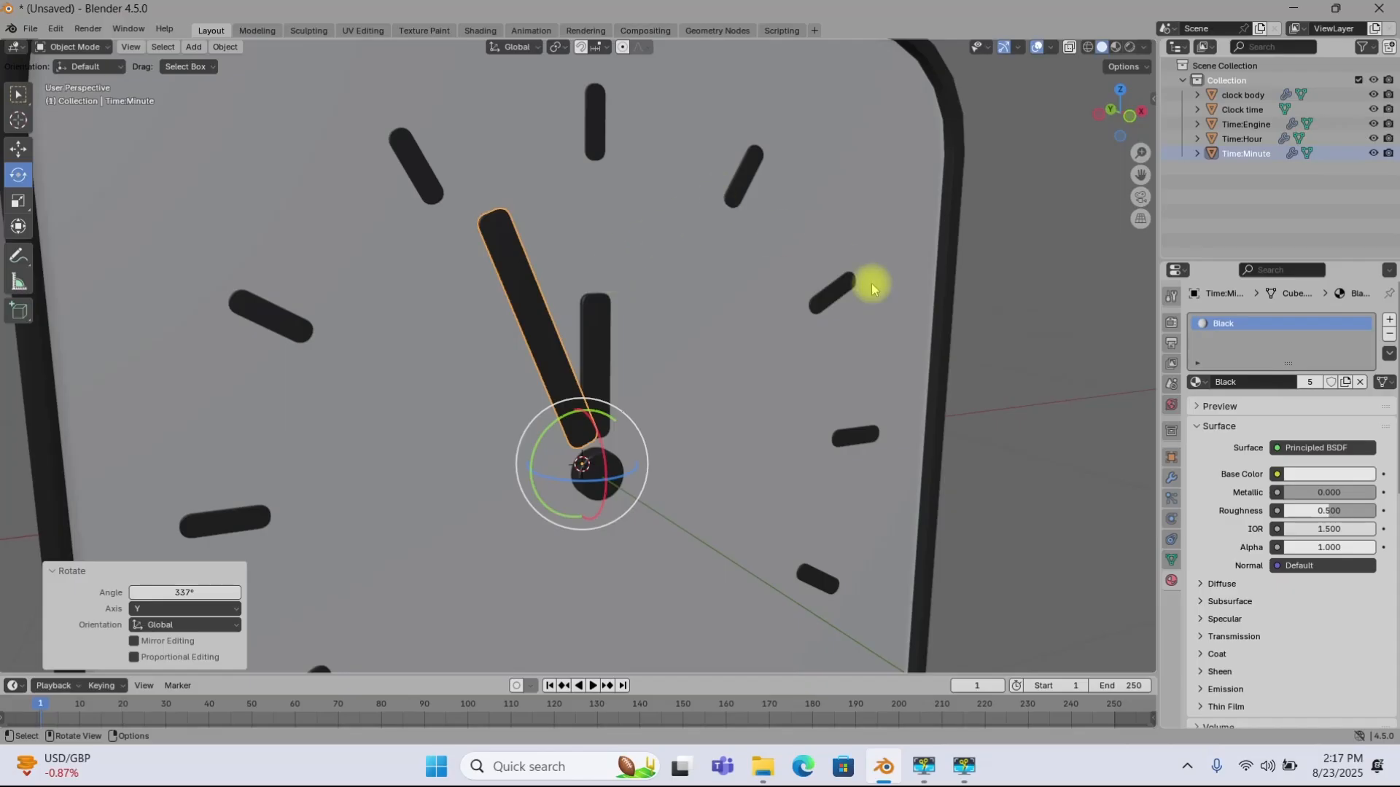
key(ctrl+z)
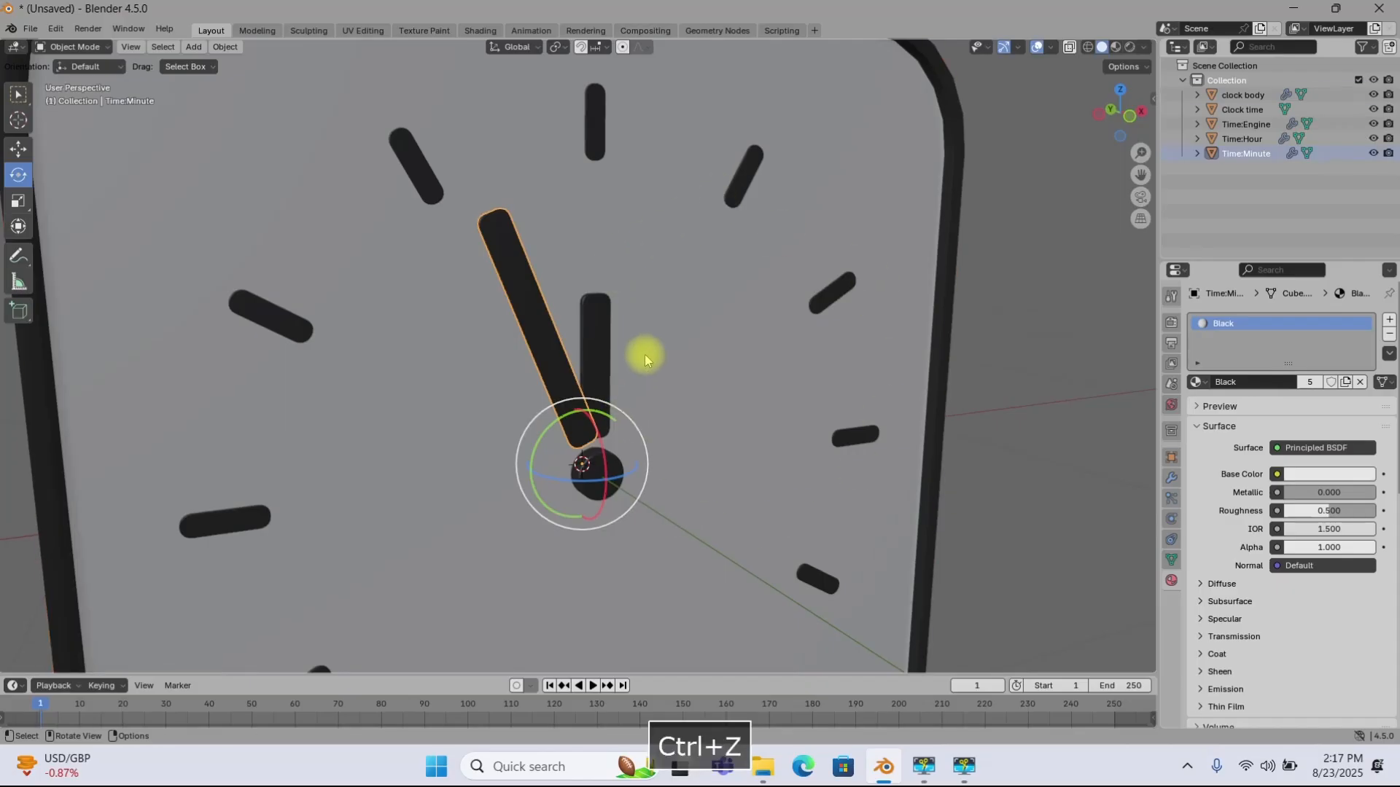
key(ctrl+z)
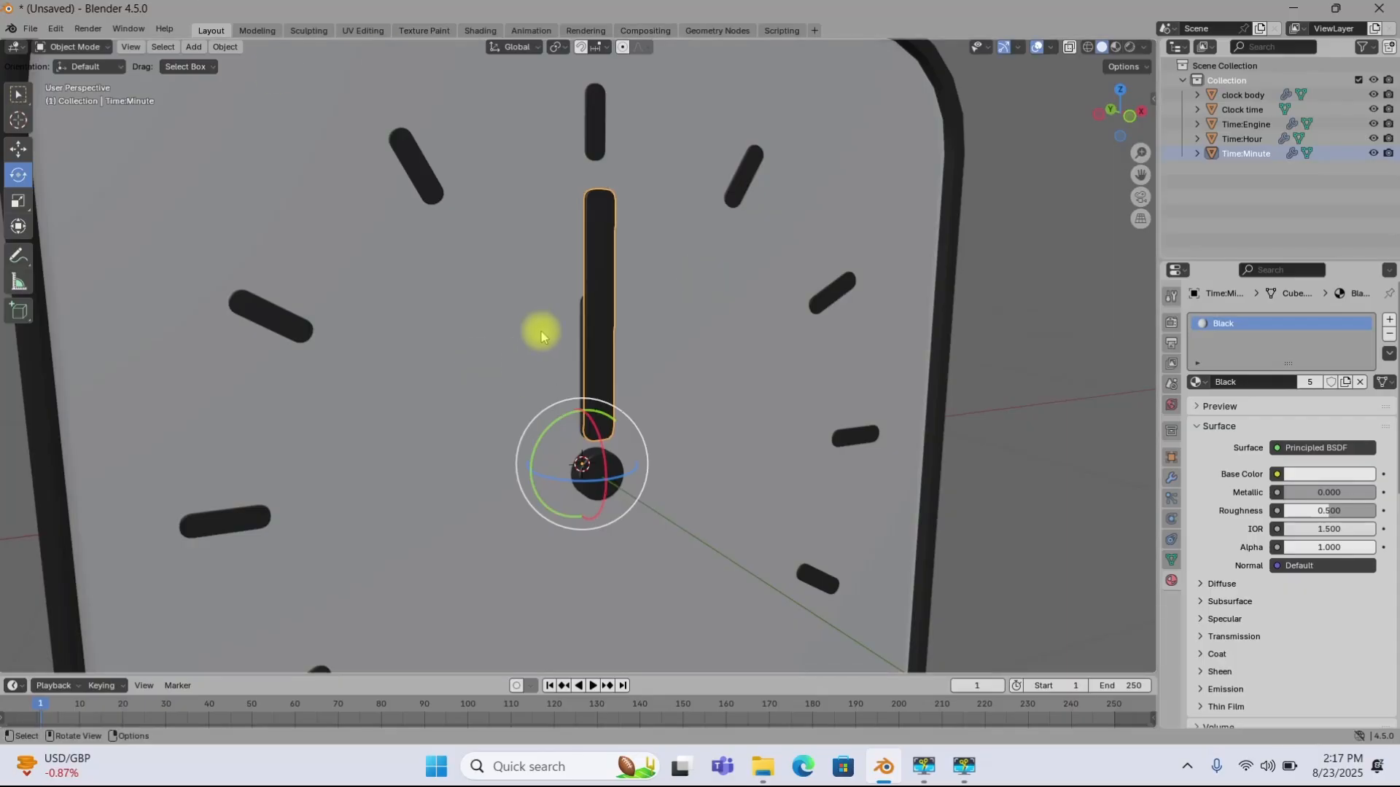
Step: Select the hour hand and show its object constraint settings and the available constraint types
scroll(573, 354, down, 5)
scroll(587, 375, up, 2)
middle_drag(637, 353, 627, 372)
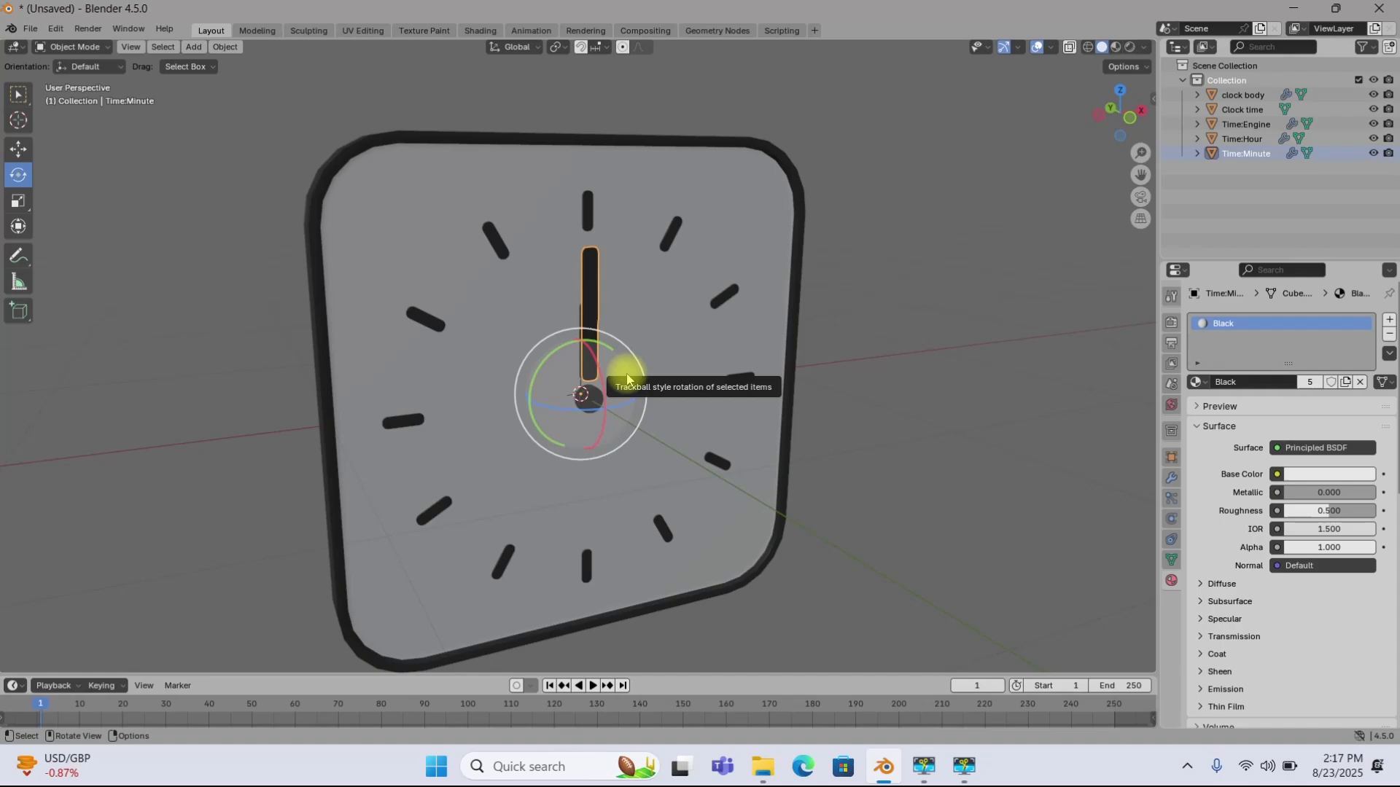
middle_drag(625, 400, 654, 283)
click(651, 271)
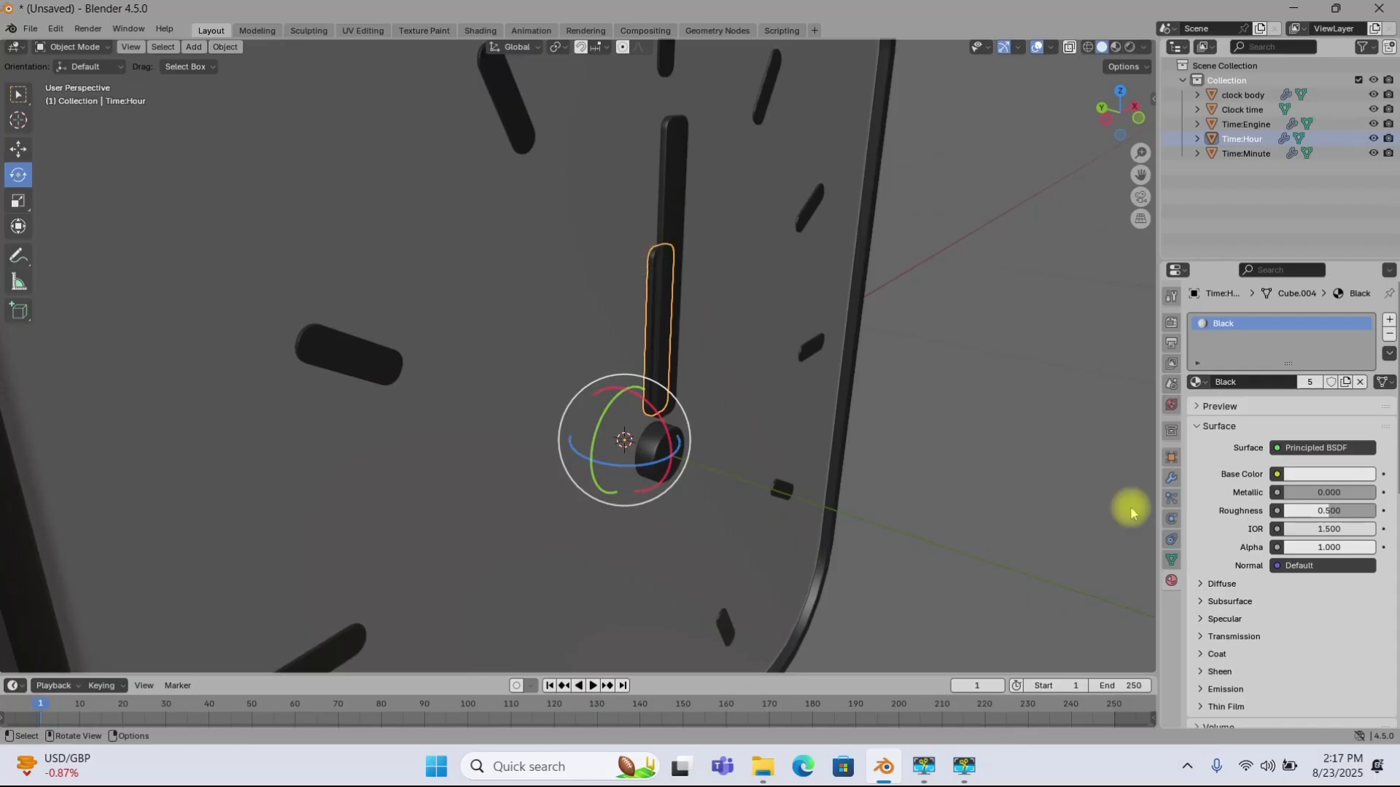
click(1171, 541)
click(1243, 326)
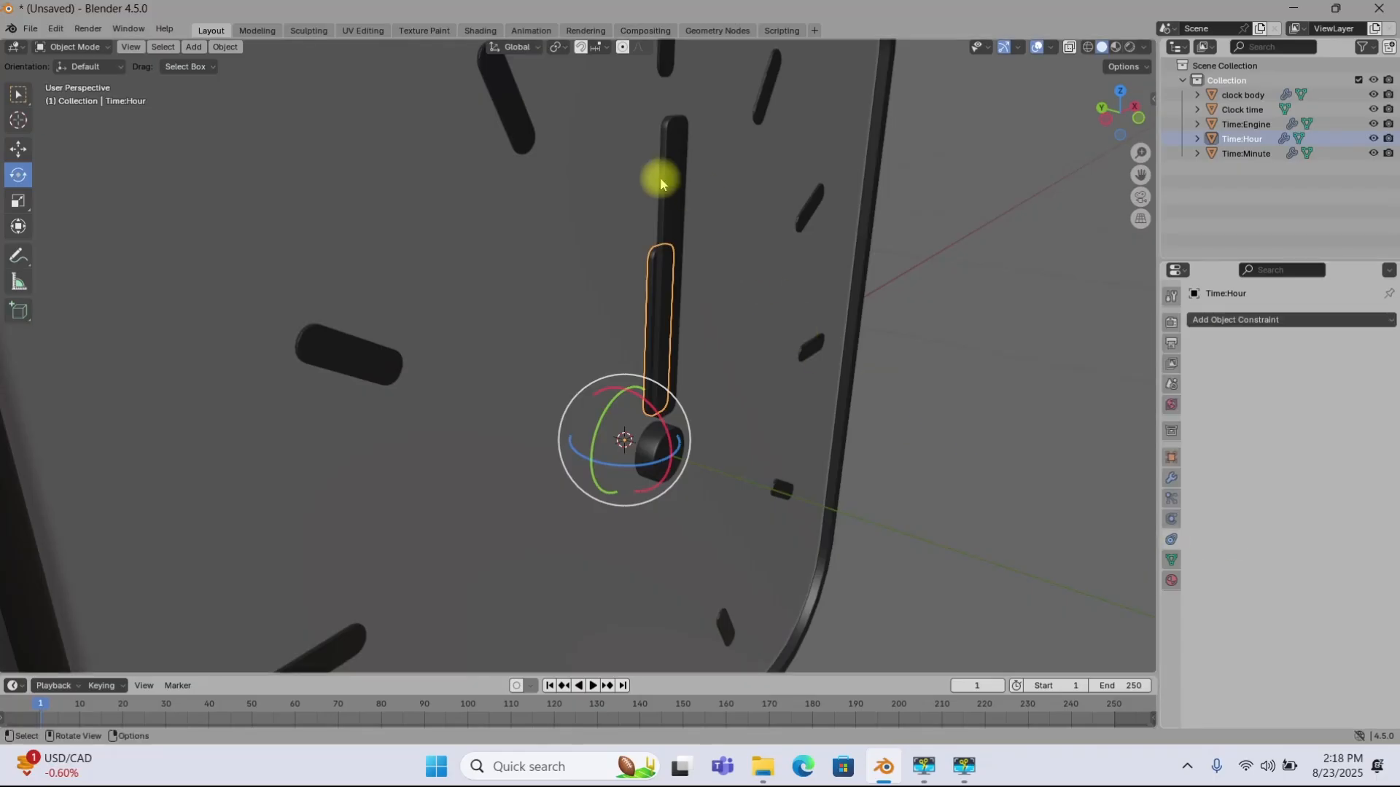
click(1276, 323)
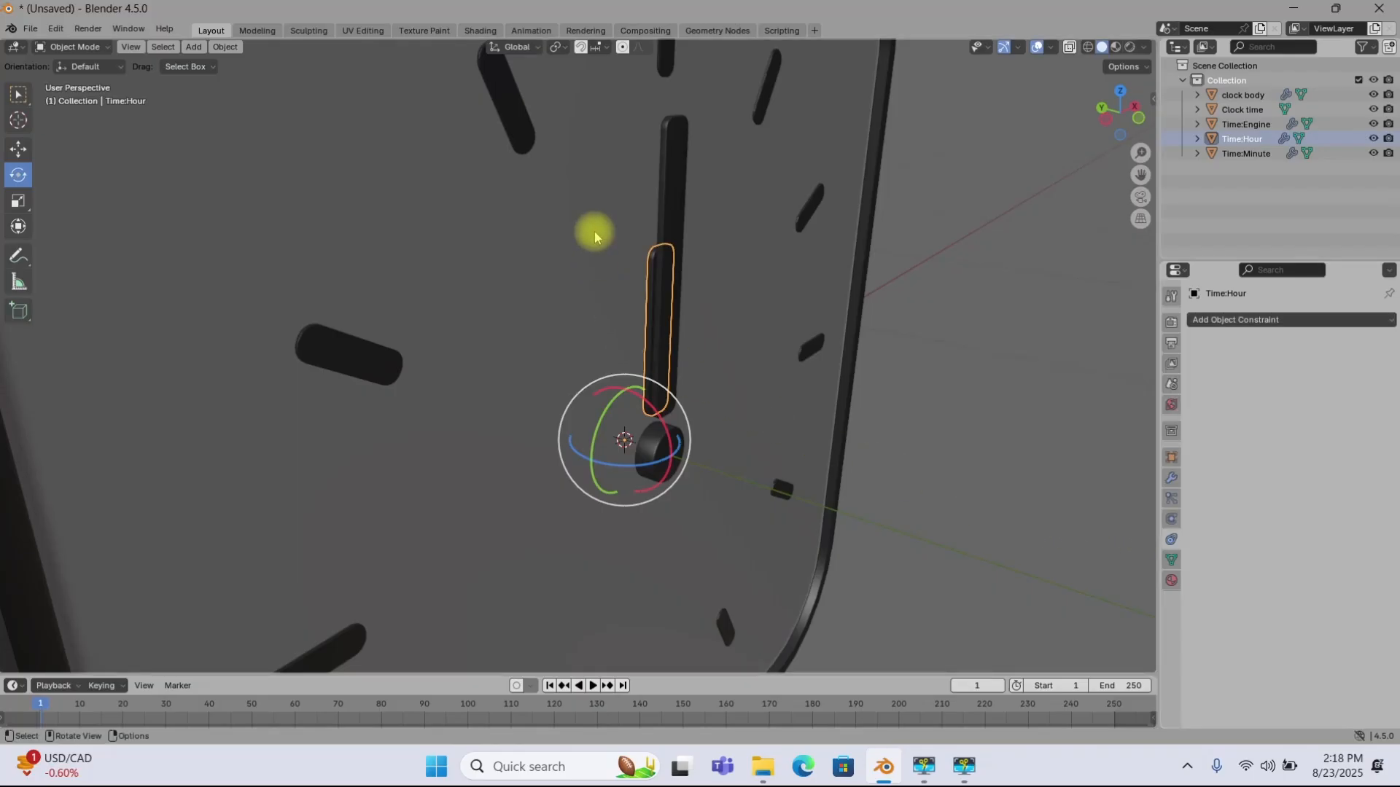
Step: Display the hour hand's transform values, try rotating it about 31.6° around Y, and undo that rotation
middle_drag(666, 394, 591, 299)
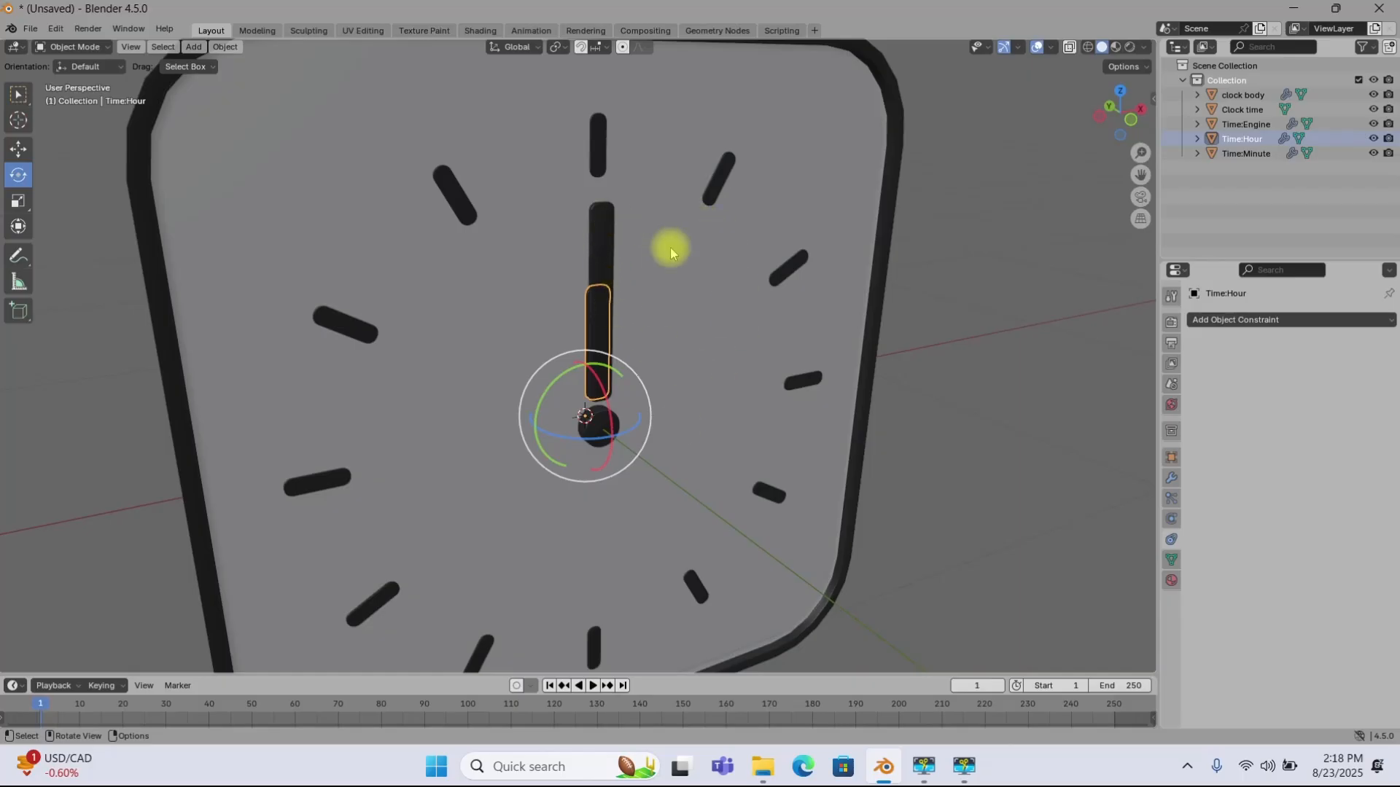
middle_drag(625, 383, 610, 318)
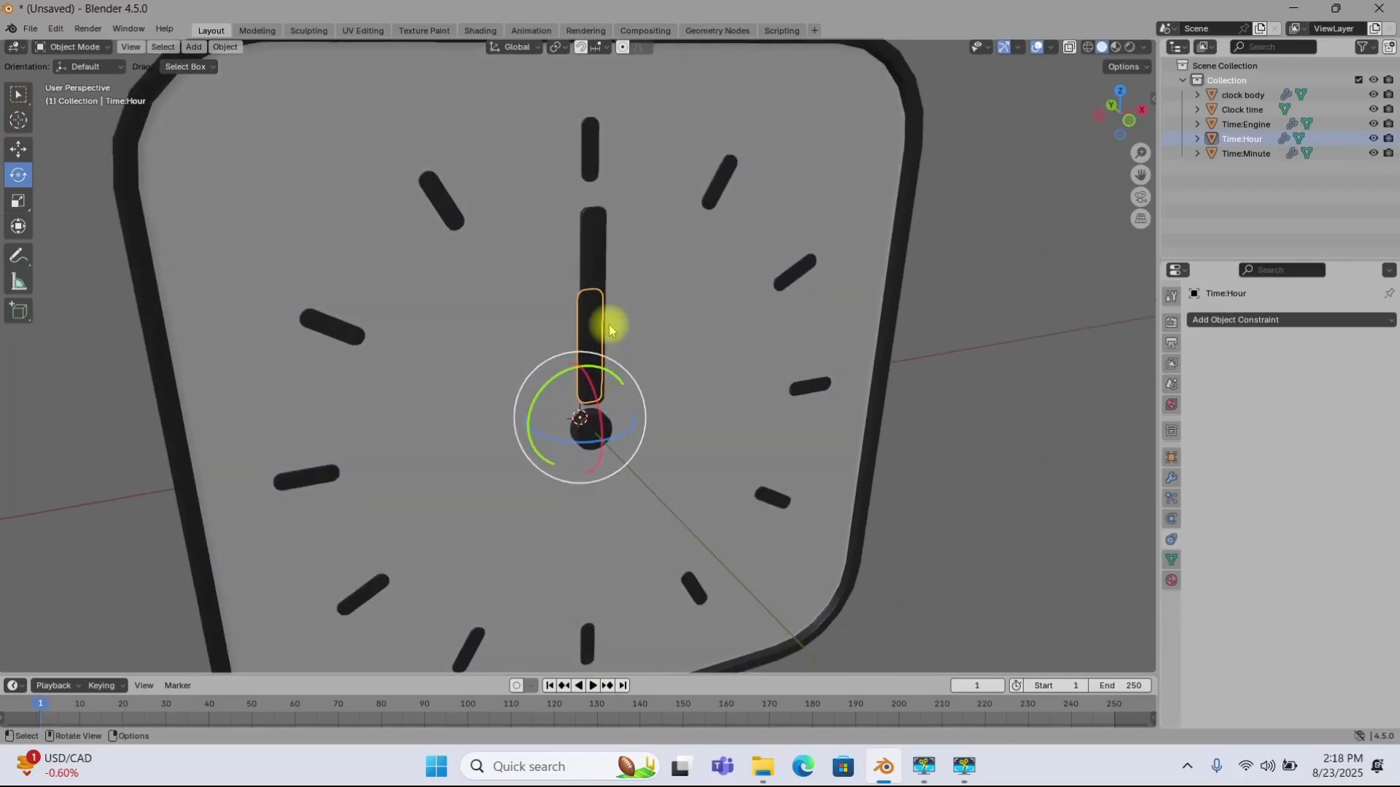
click(1250, 318)
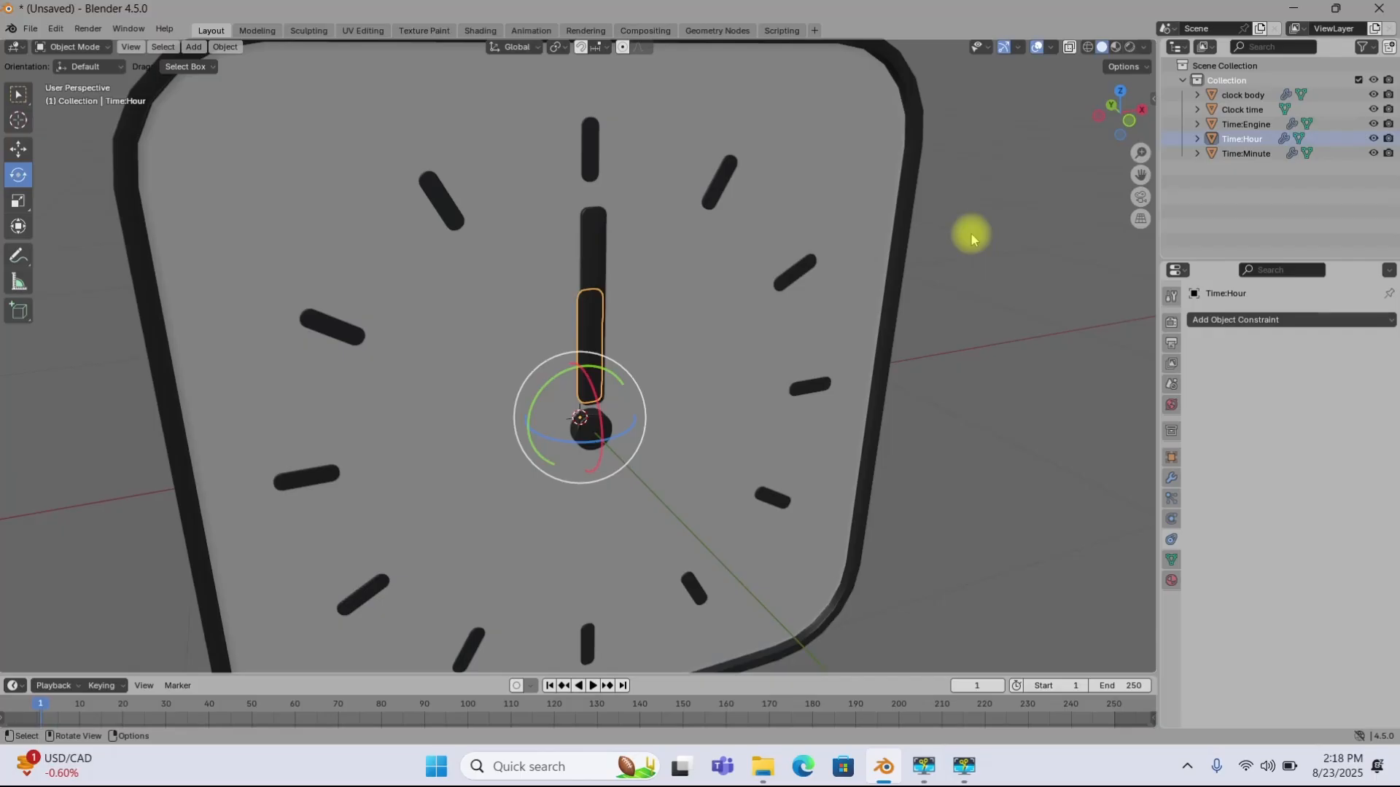
key(n)
drag(618, 379, 576, 321)
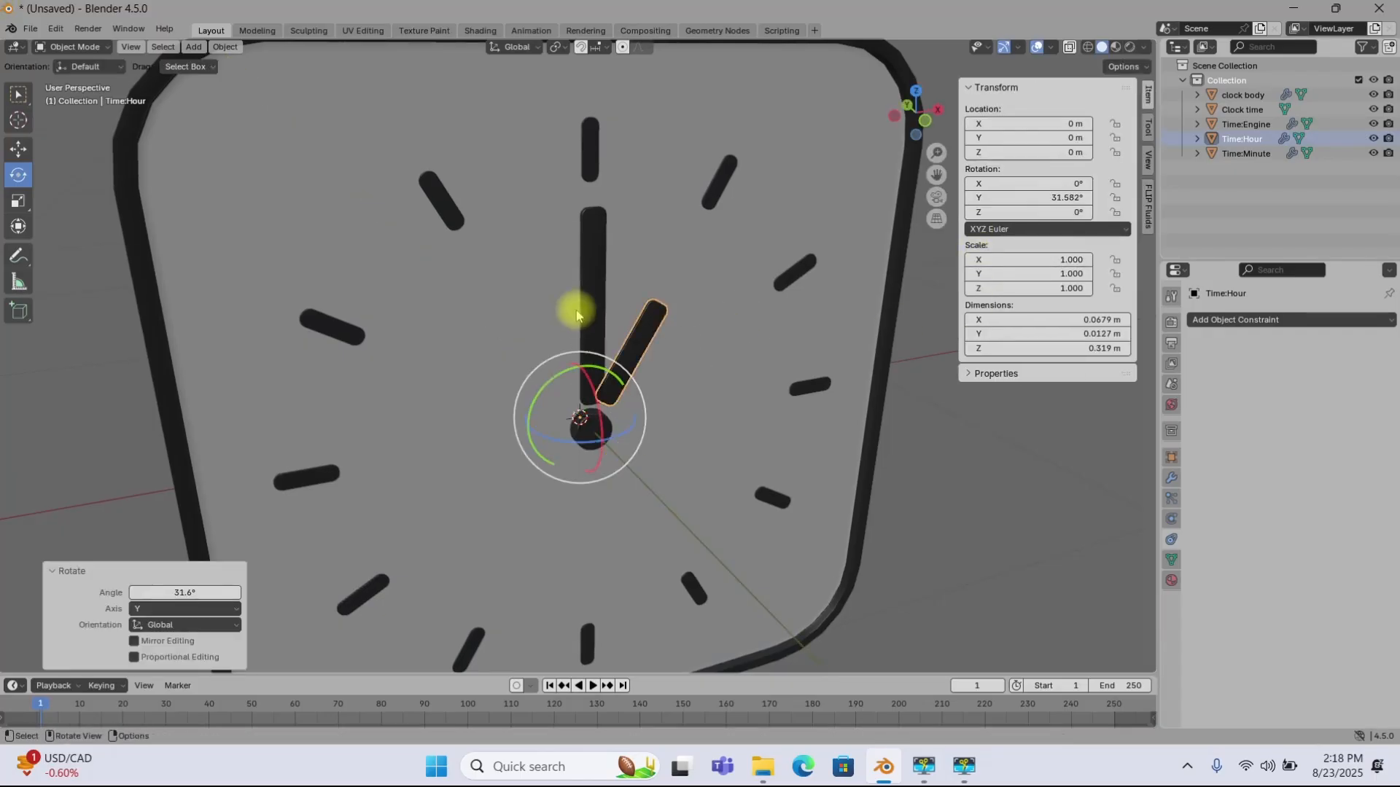
key(ctrl+z)
Step: Lock the X and Z rotation of the hour and minute hands, and test-rotate the minute hand without keeping the rotation
middle_drag(750, 350, 588, 250)
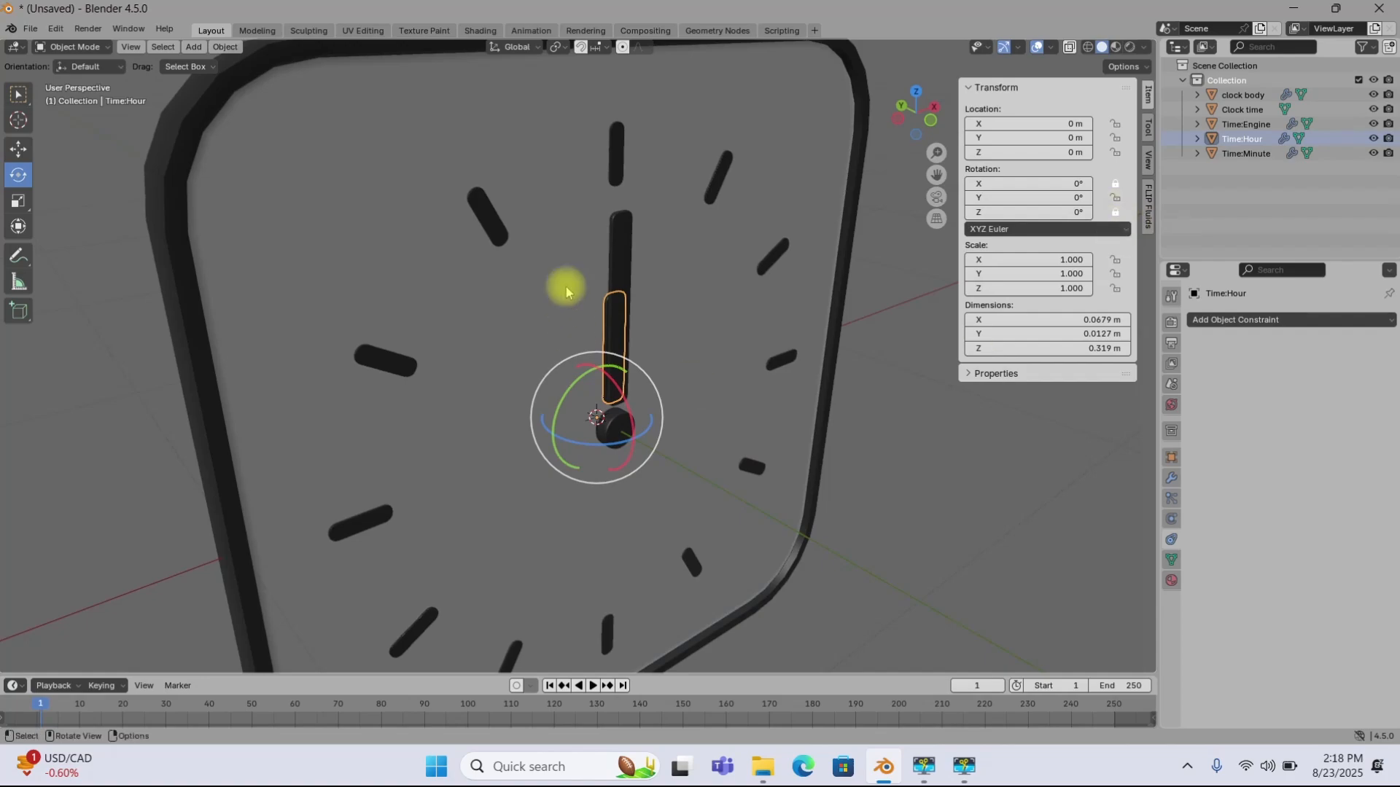
click(624, 241)
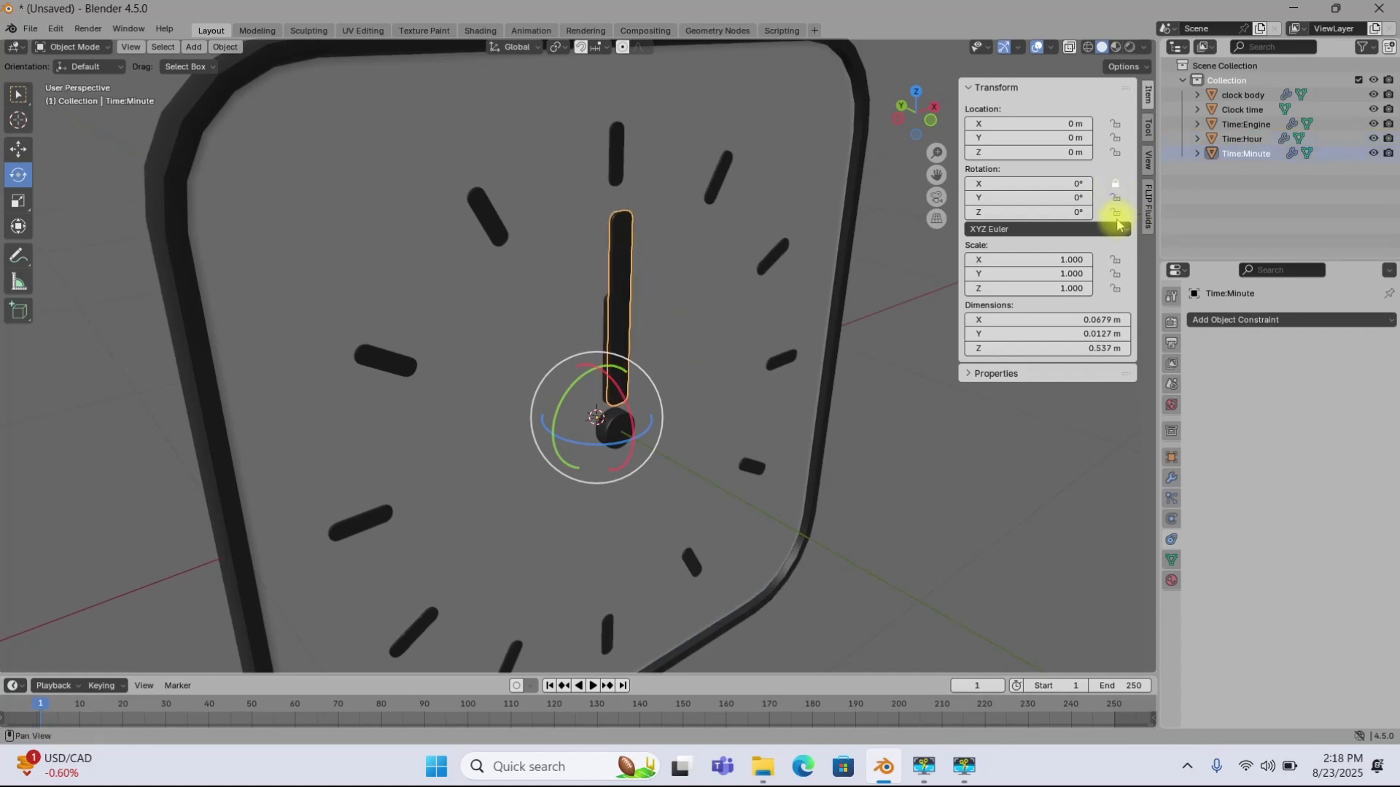
middle_drag(664, 328, 737, 378)
click(909, 415)
click(583, 293)
key(r)
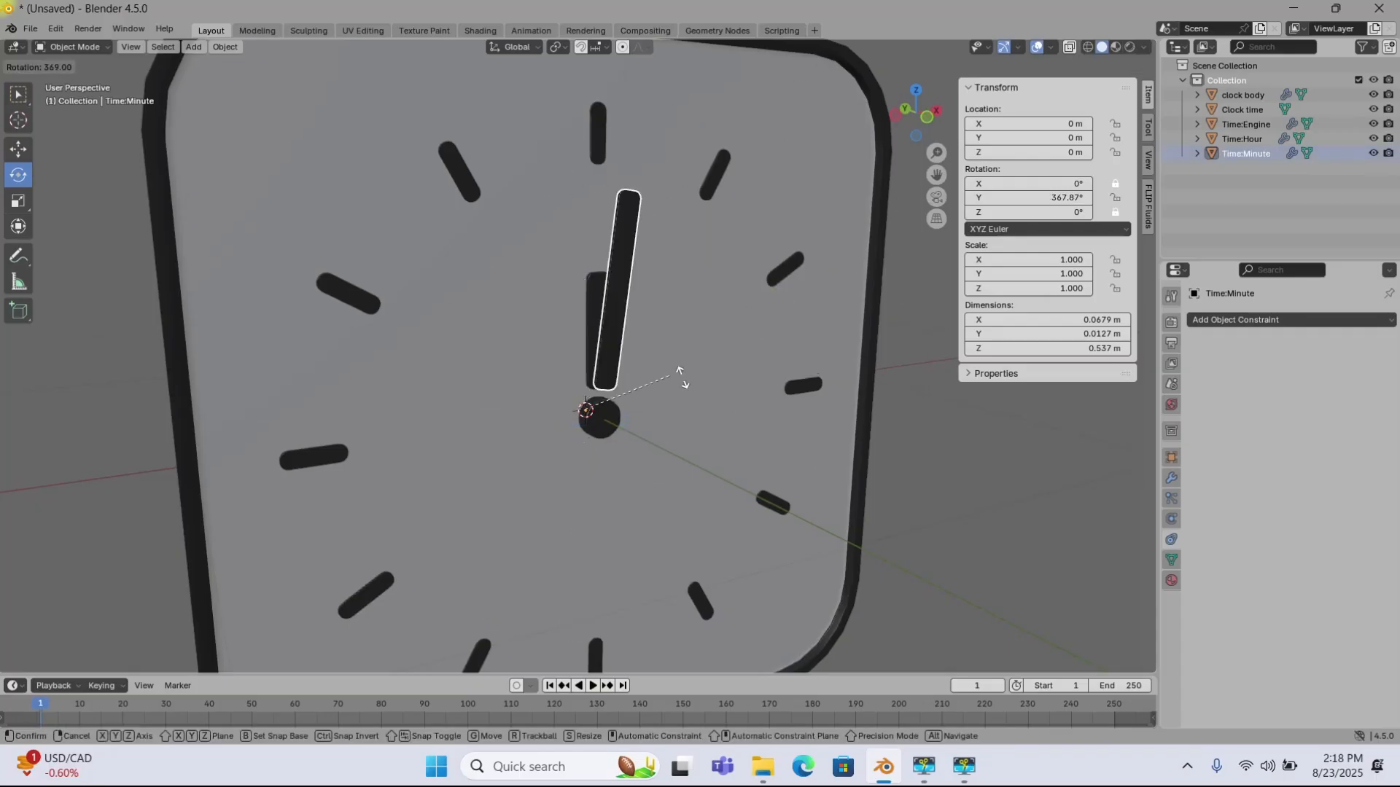
key(Escape)
Step: Select the hour hand and add a Copy Rotation constraint that targets Time:Minute
middle_drag(626, 313, 620, 313)
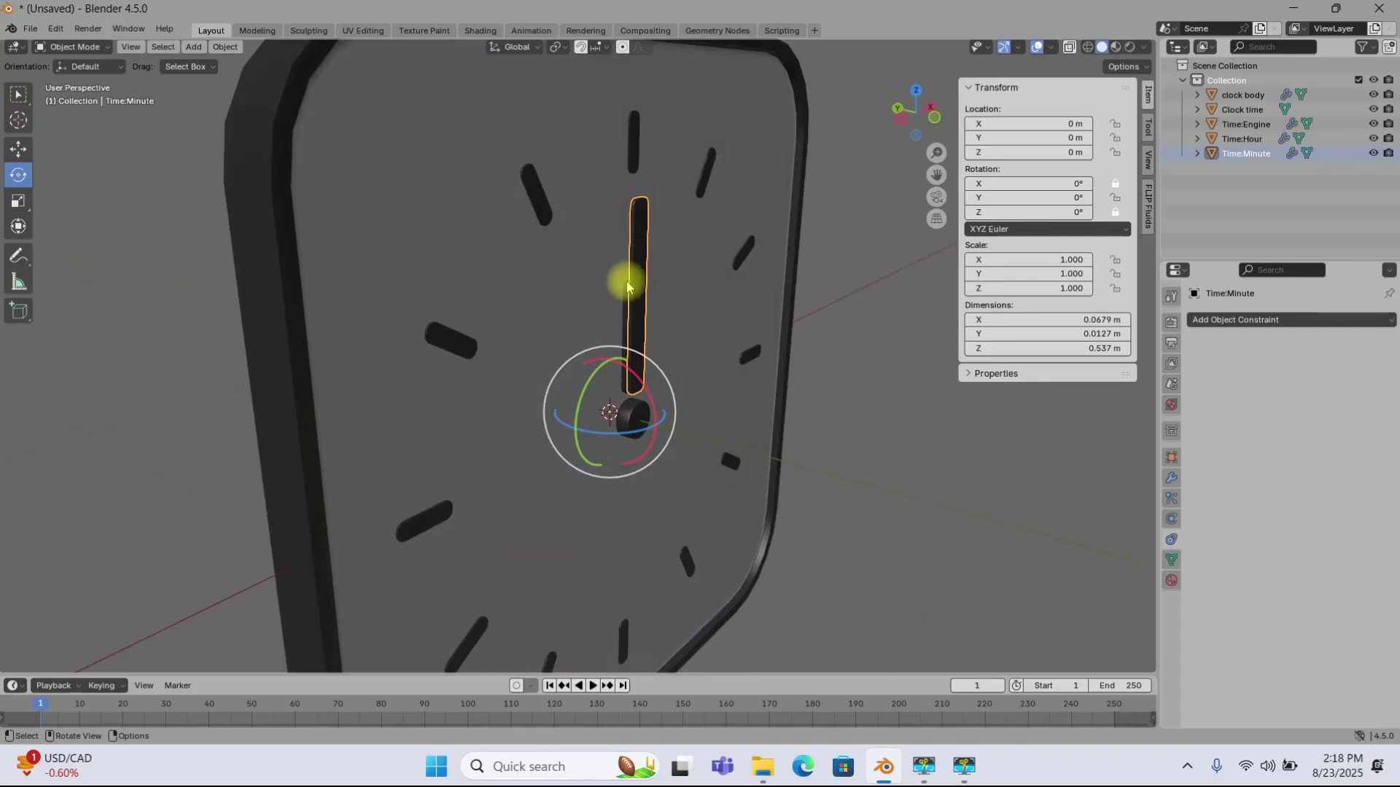
scroll(641, 273, up, 4)
click(668, 243)
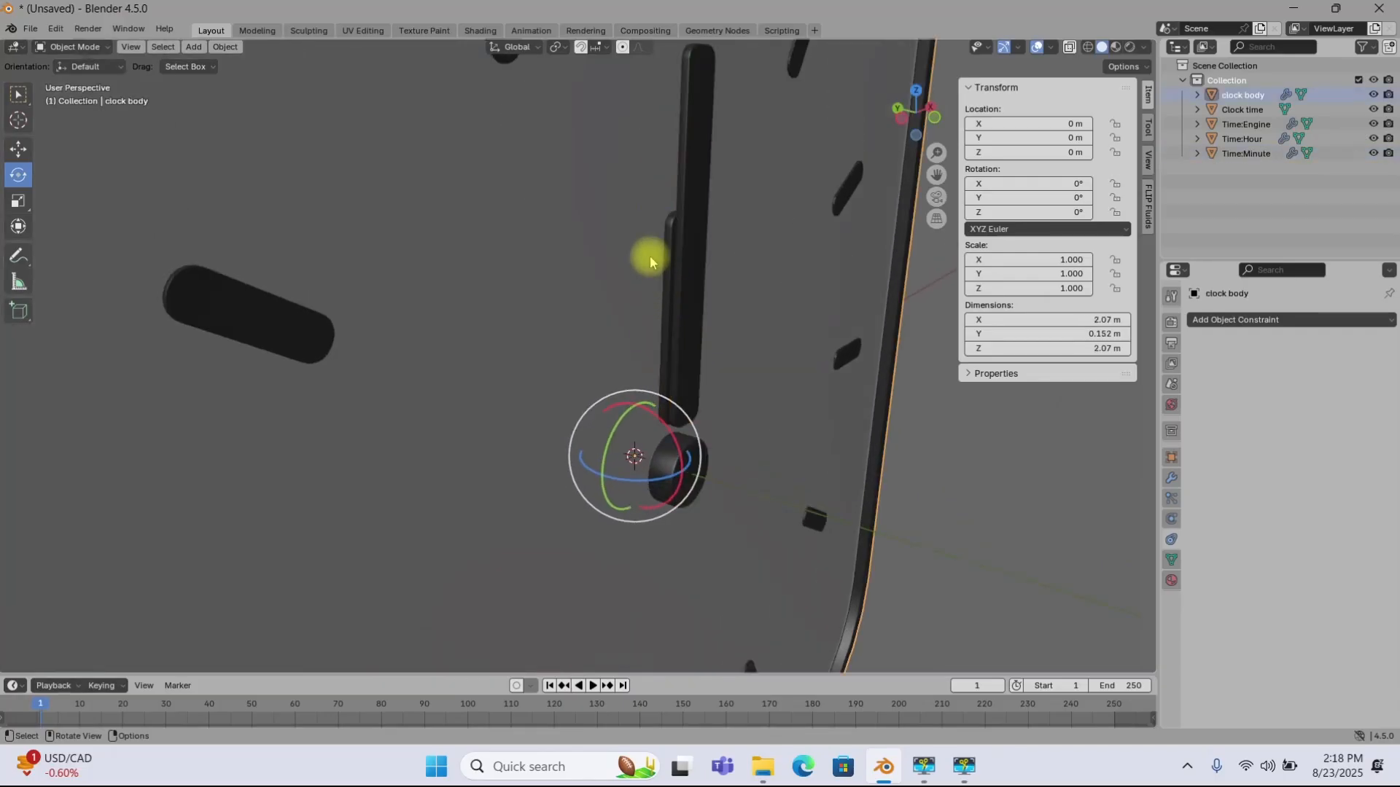
click(654, 262)
scroll(634, 273, down, 3)
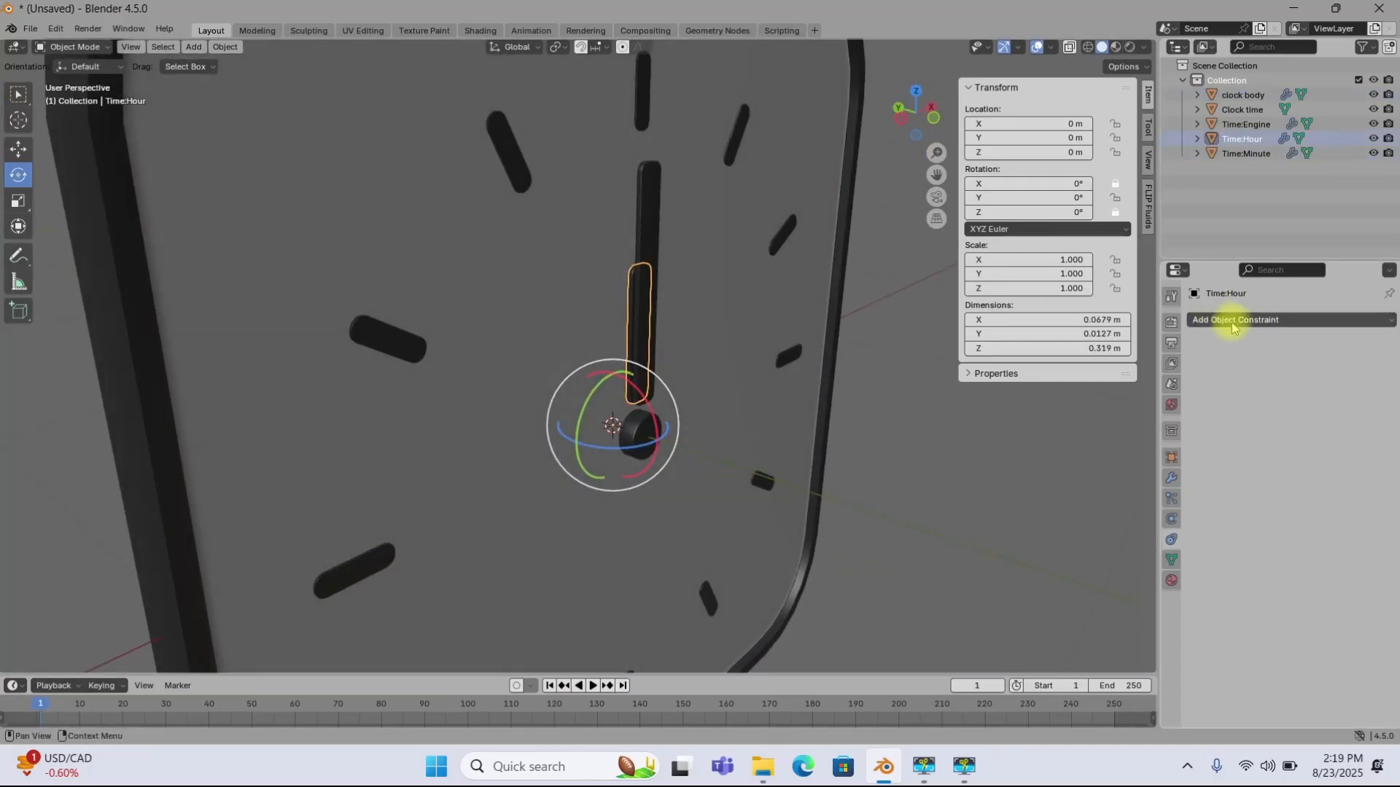
click(1233, 321)
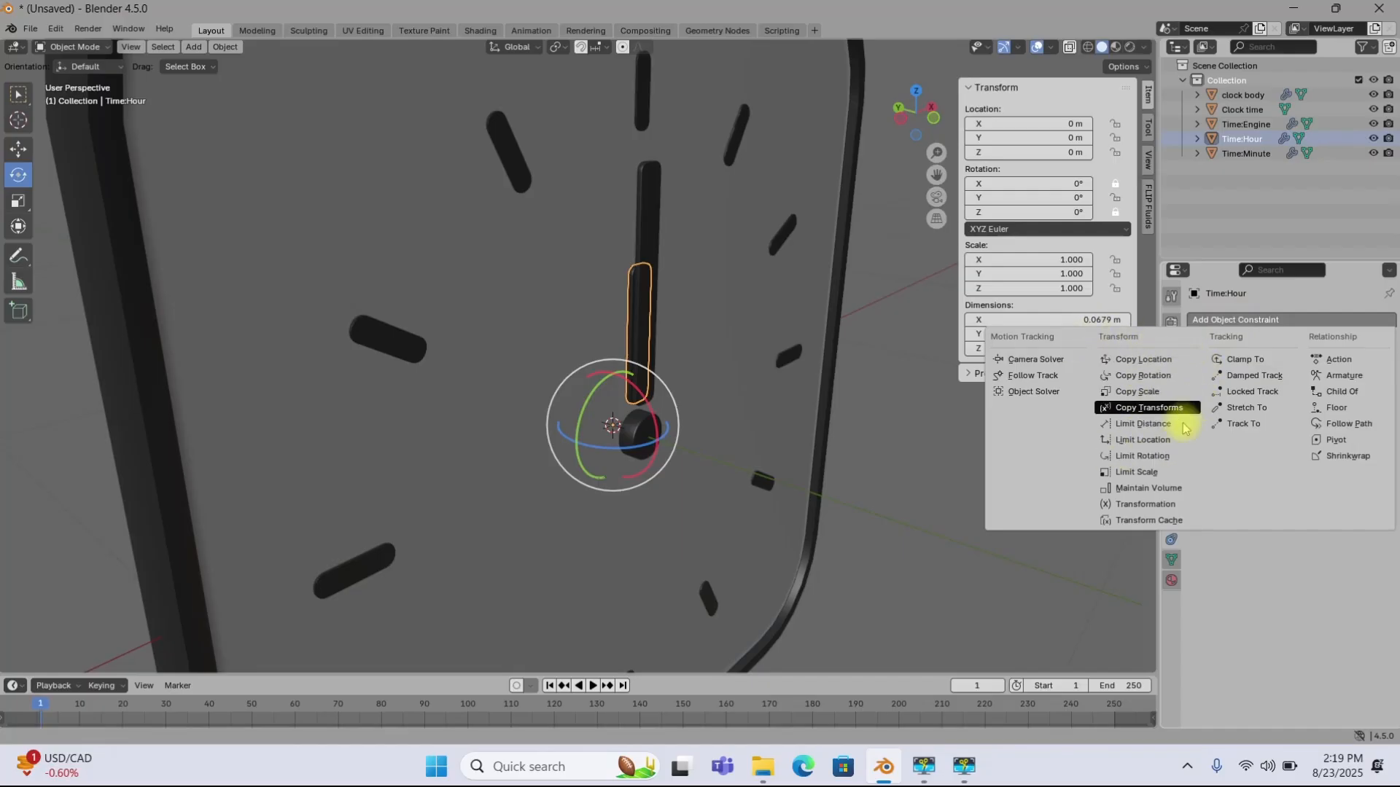
click(1149, 376)
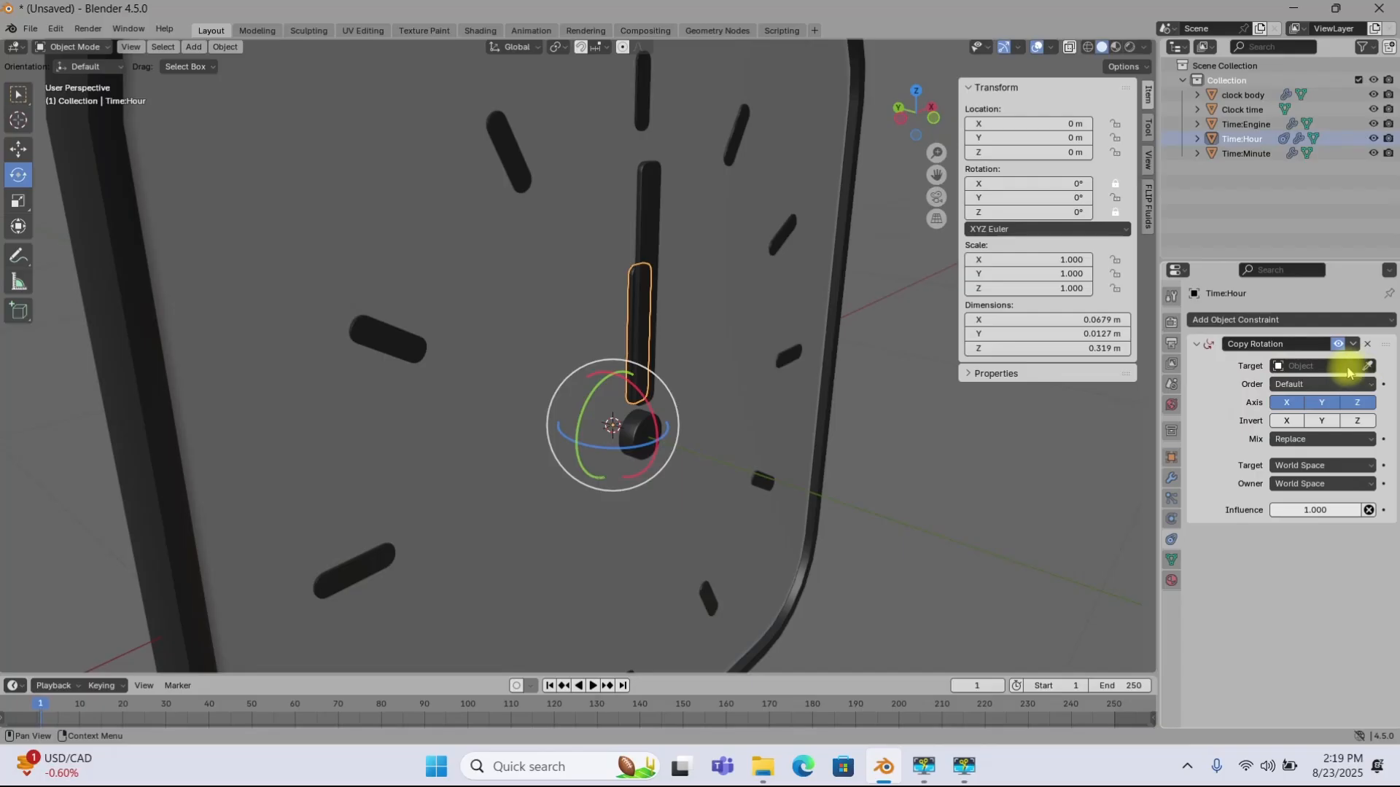
click(1368, 366)
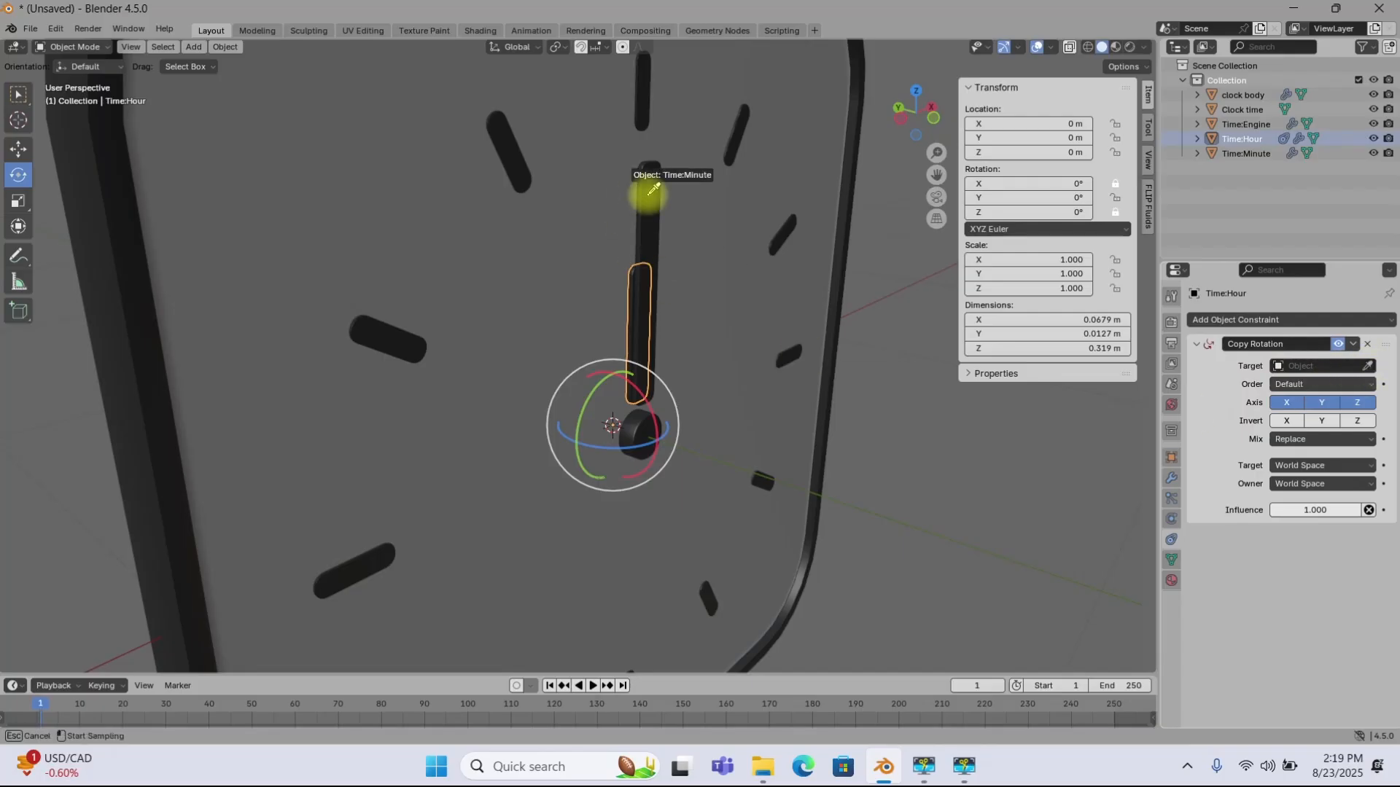
click(656, 178)
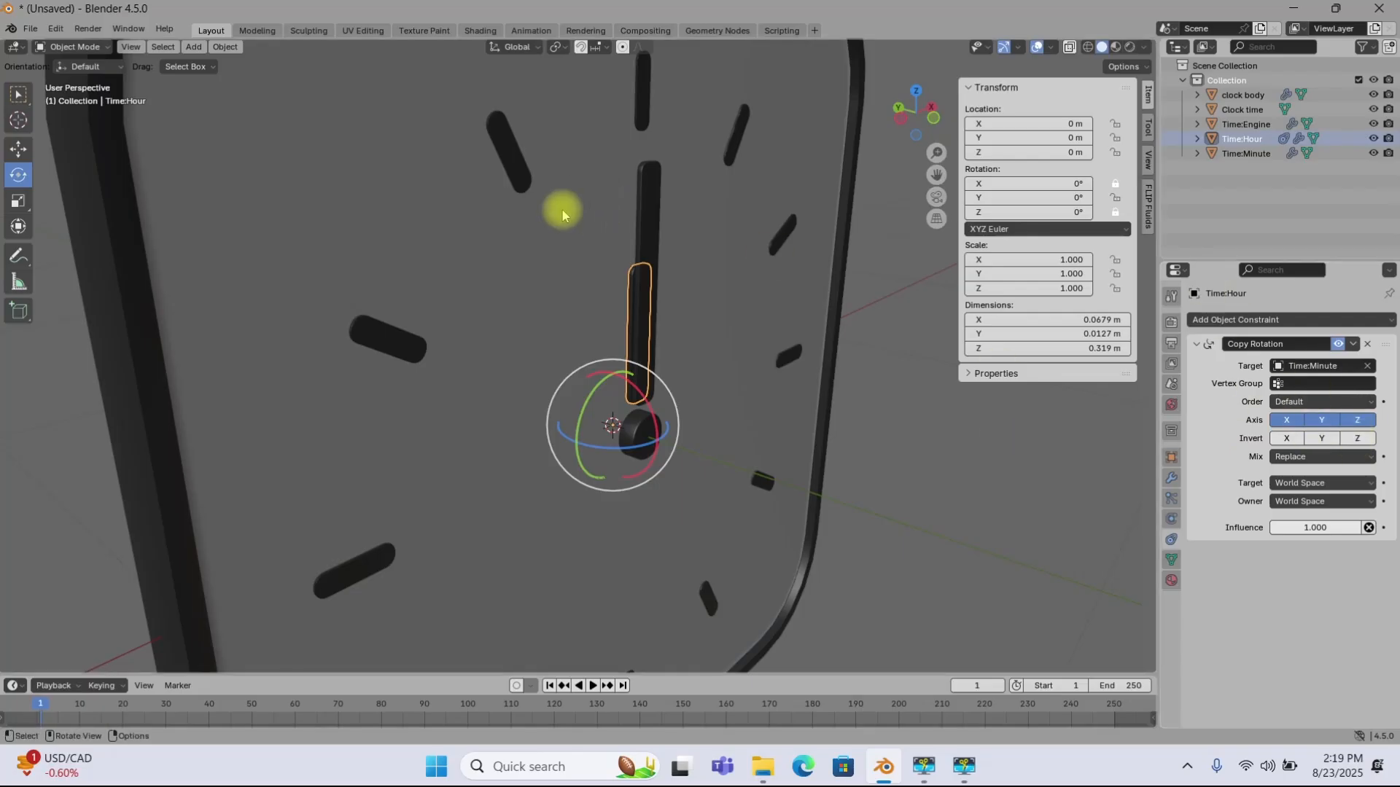
Step: Limit the hour hand's Copy Rotation to the Y axis, test-rotate the minute hand, and undo that rotation
middle_drag(680, 275, 665, 256)
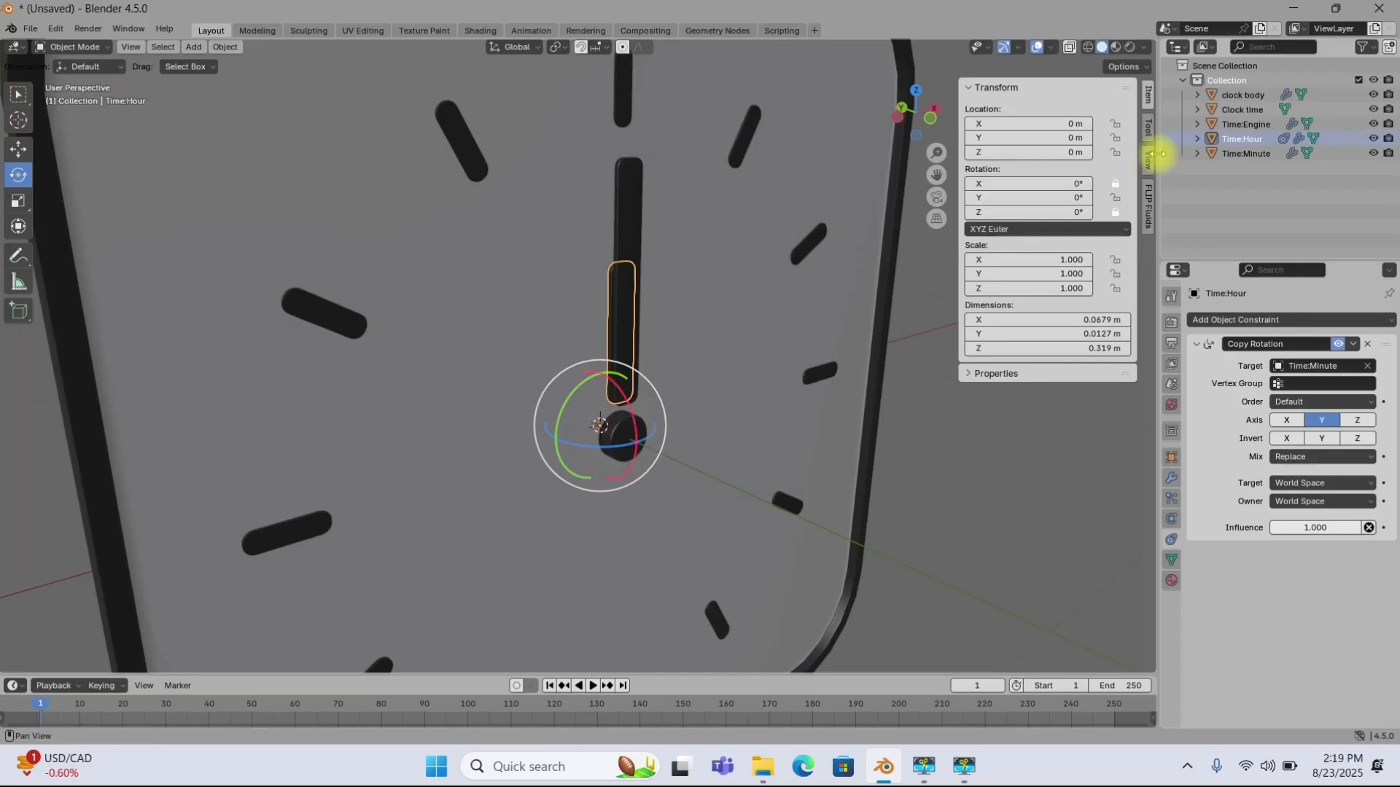
click(633, 191)
drag(572, 397, 469, 328)
key(ctrl+z)
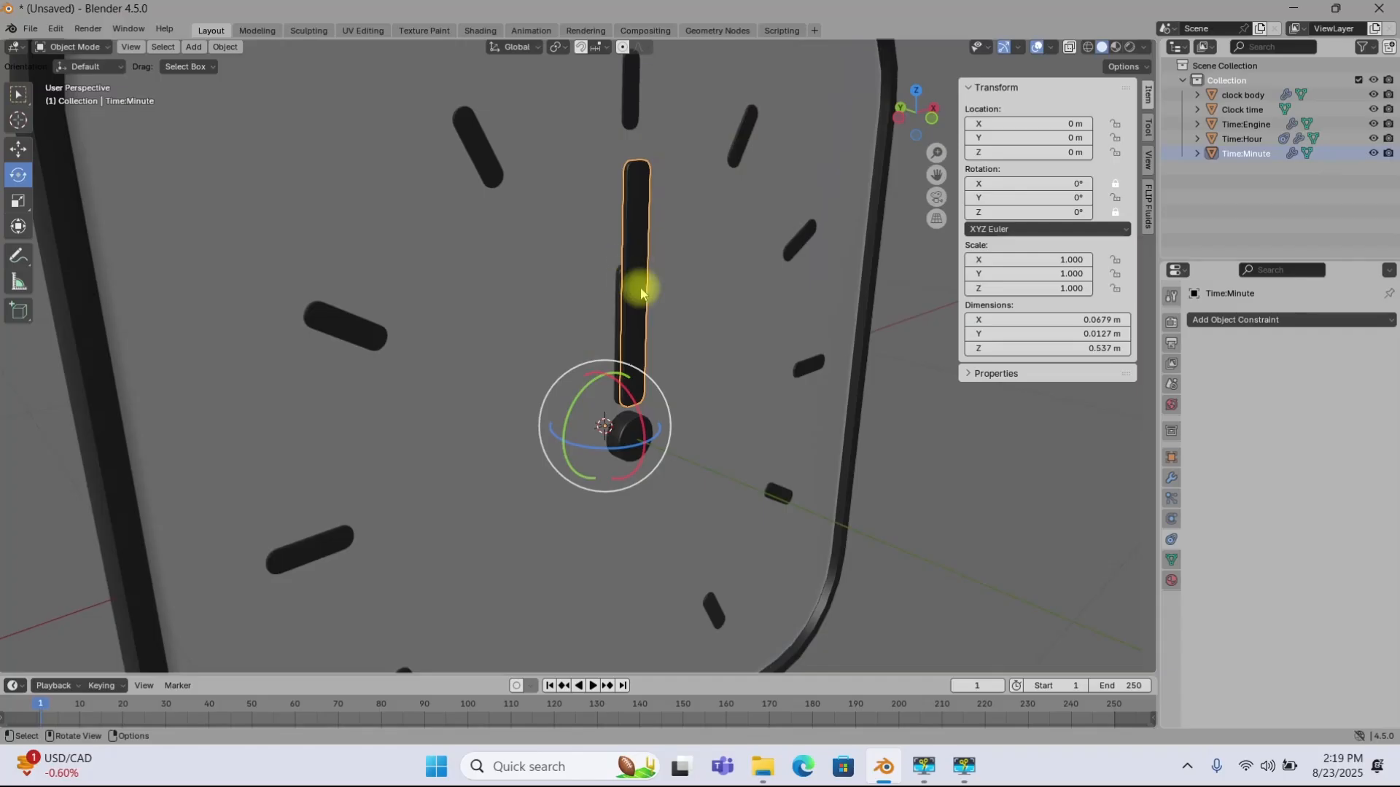
Step: Select the hour hand and delete its Copy Rotation constraint
middle_drag(616, 274, 641, 288)
scroll(640, 287, up, 2)
click(707, 239)
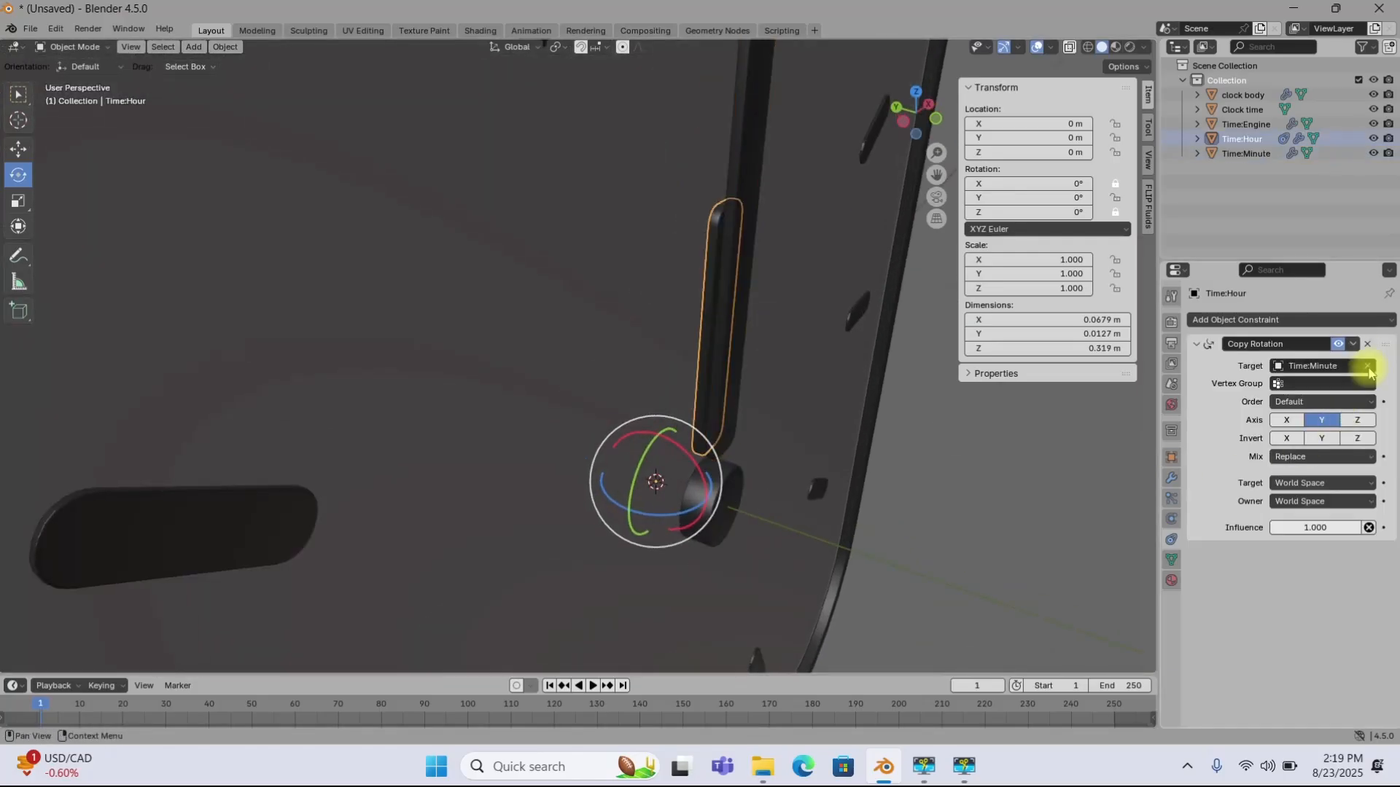
click(1368, 345)
scroll(641, 299, down, 4)
middle_drag(678, 328, 584, 234)
scroll(658, 307, down, 1)
scroll(587, 292, up, 4)
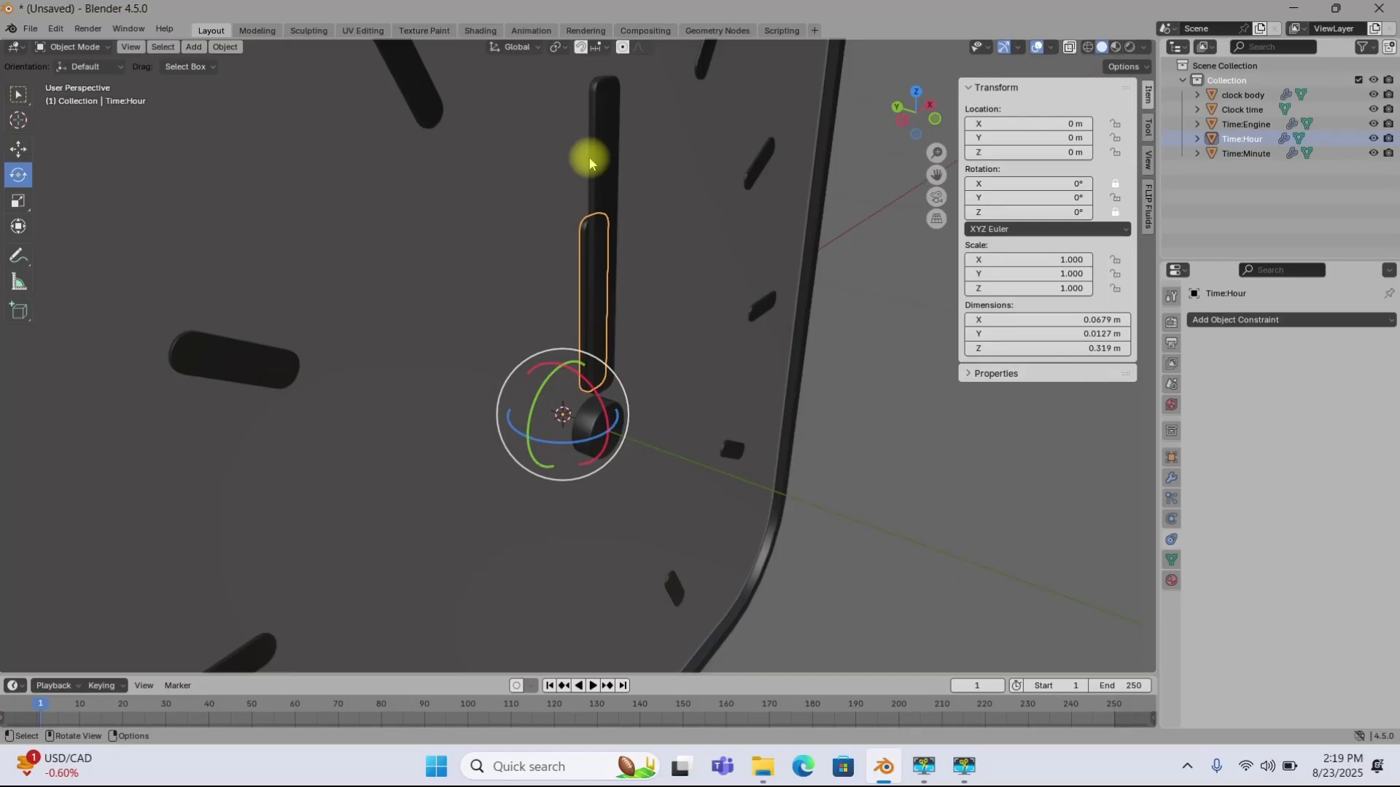
middle_drag(624, 241, 653, 296)
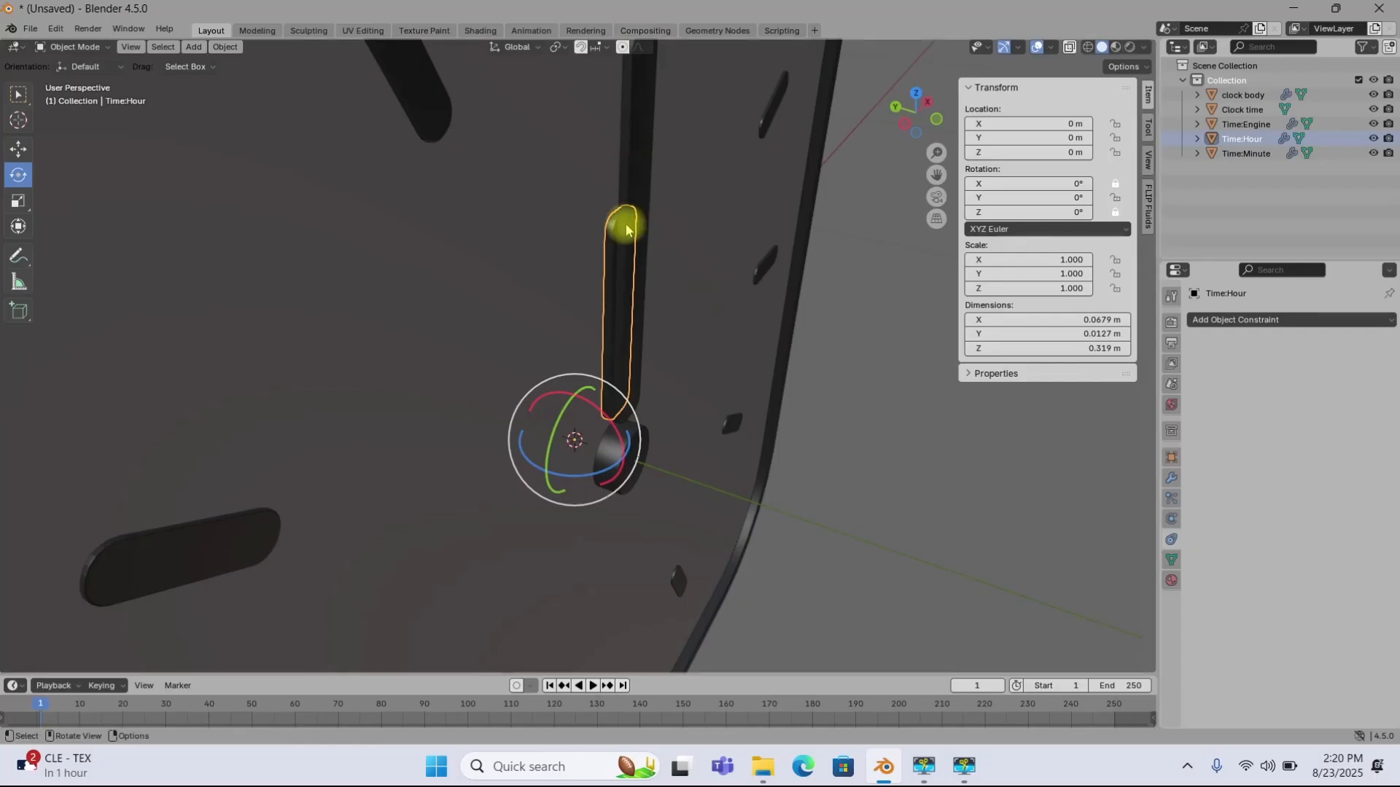
middle_drag(610, 233, 556, 237)
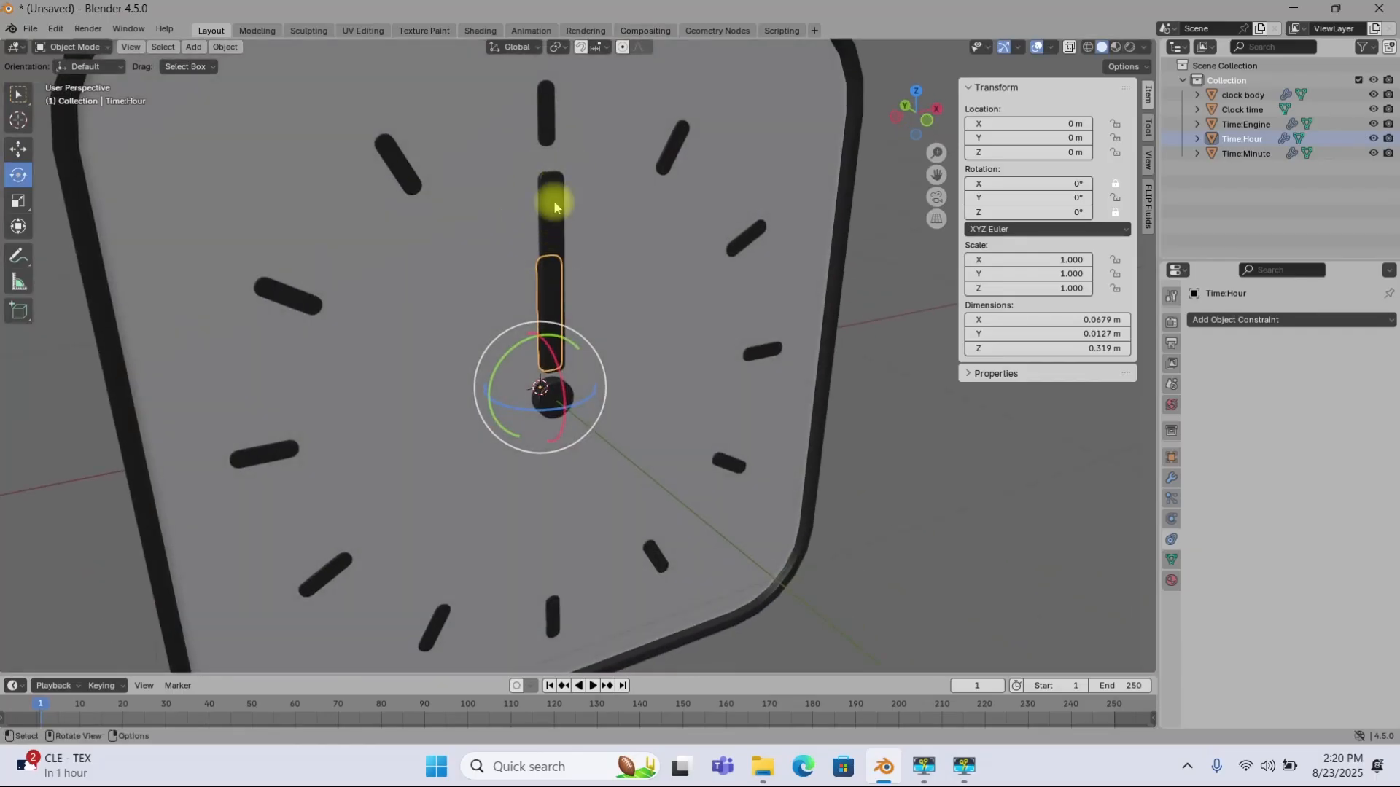
Step: Select the hour hand and add a driver to its Y rotation
click(554, 207)
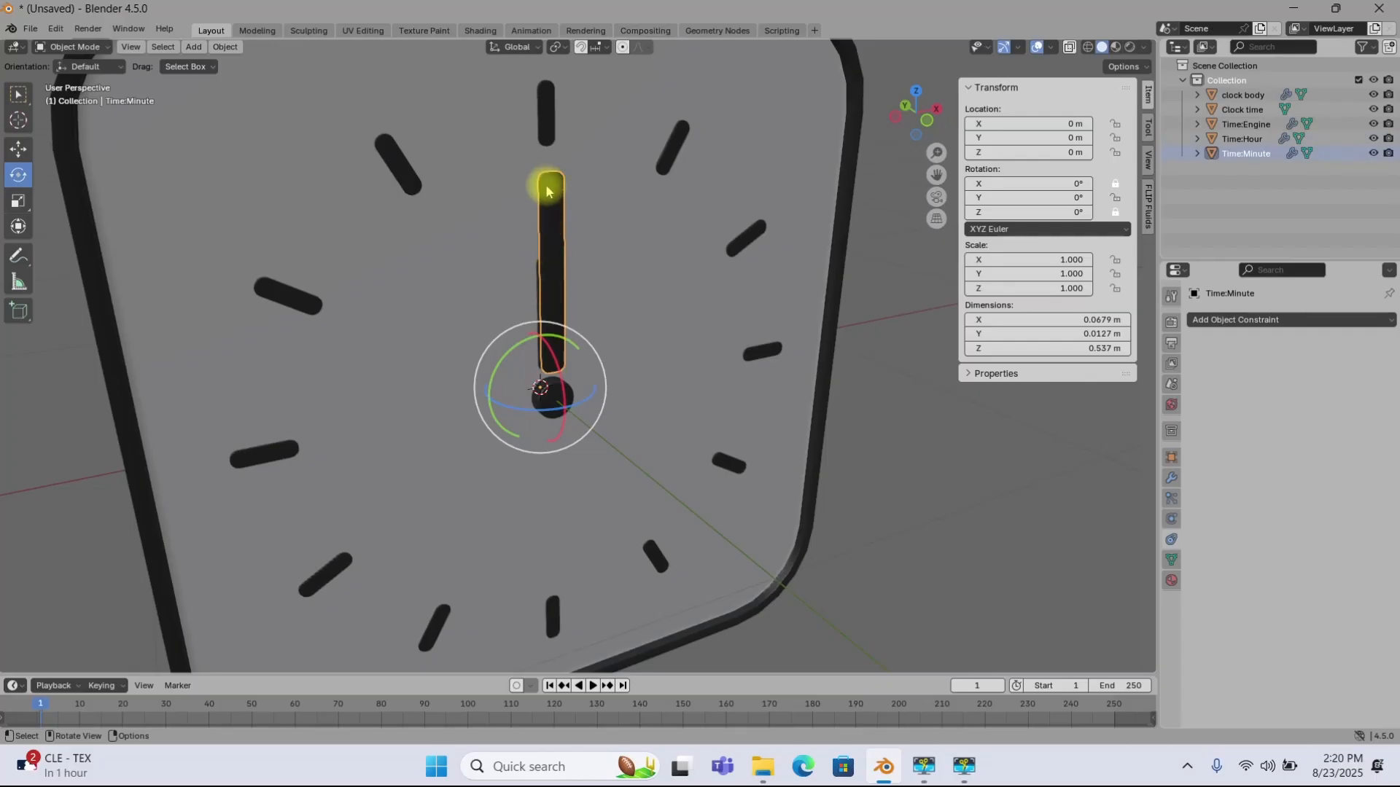
middle_drag(525, 250, 571, 228)
click(574, 171)
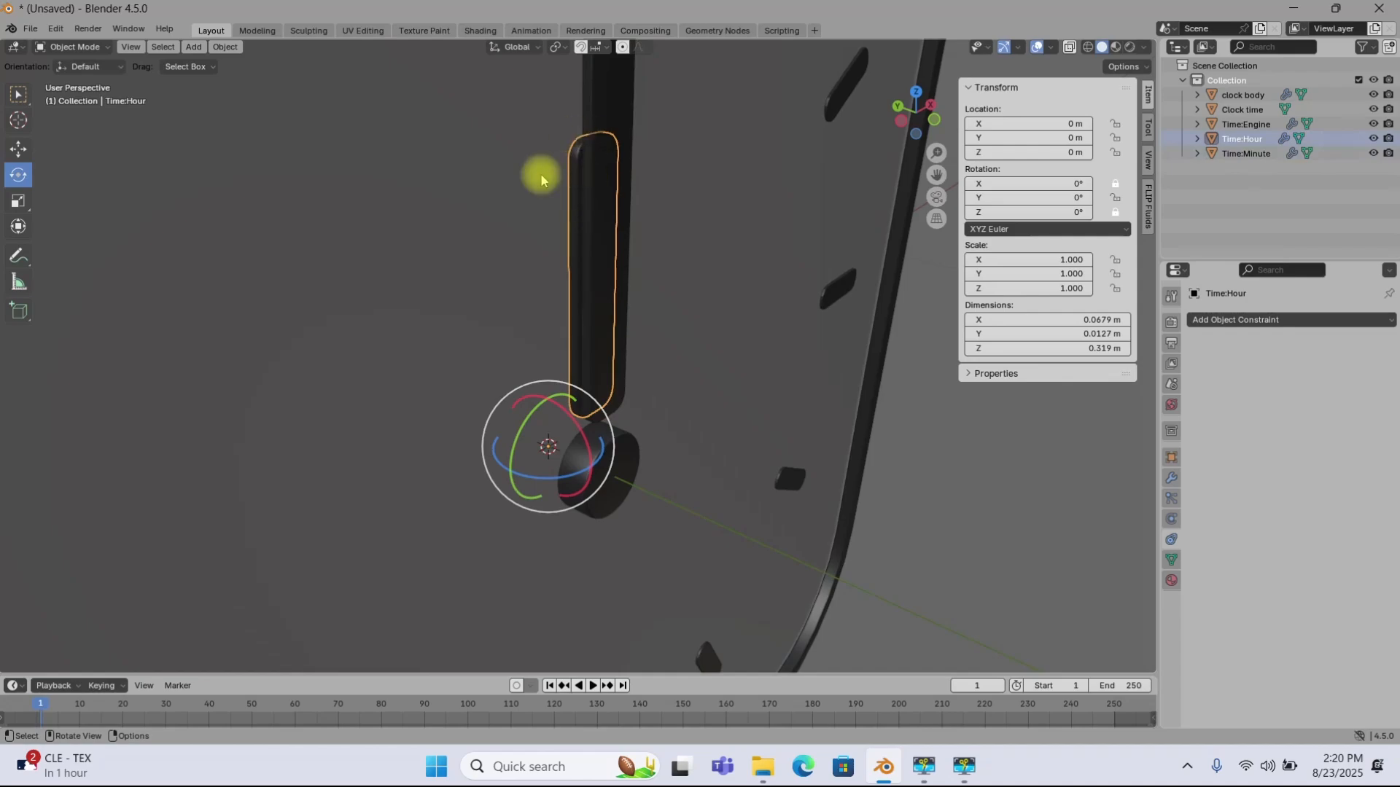
middle_drag(573, 235, 568, 263)
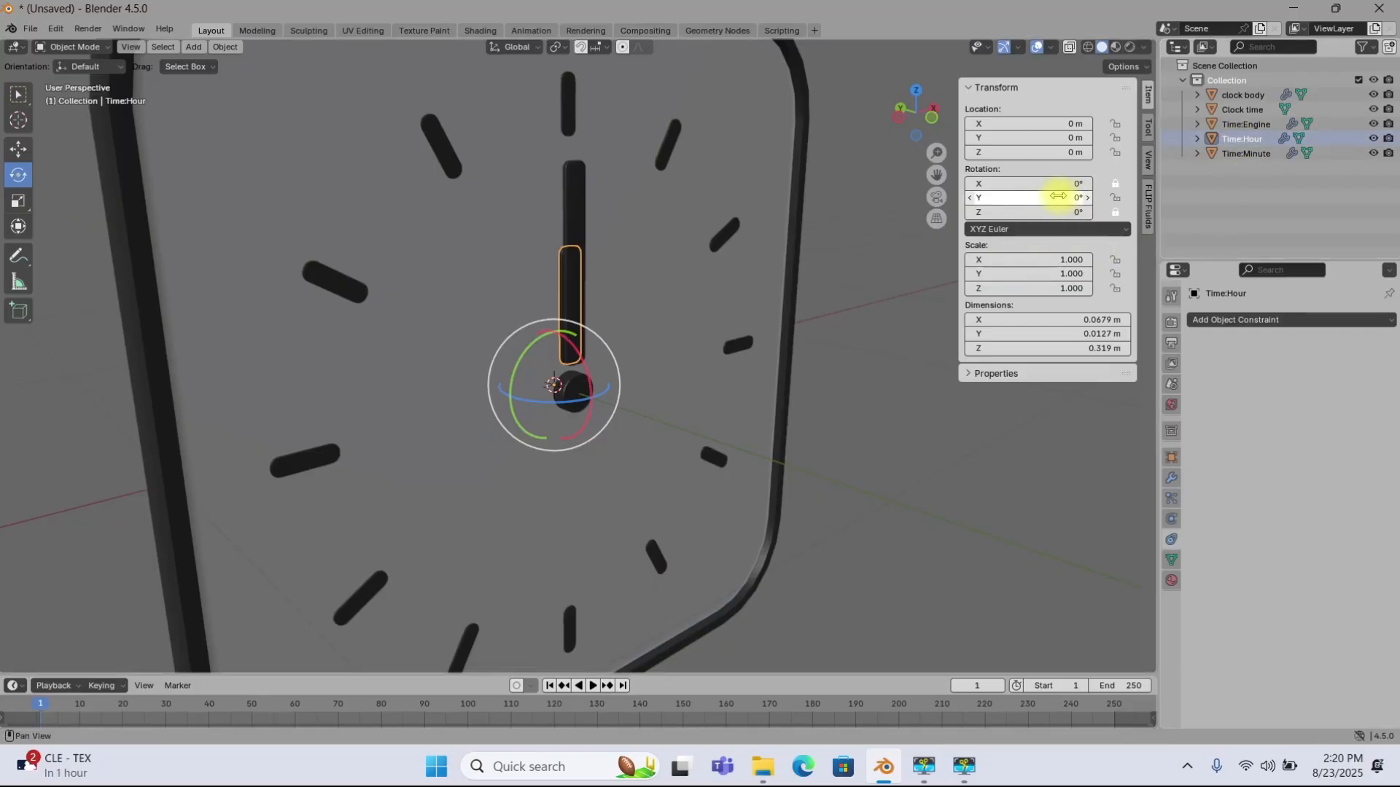
right_click(1018, 198)
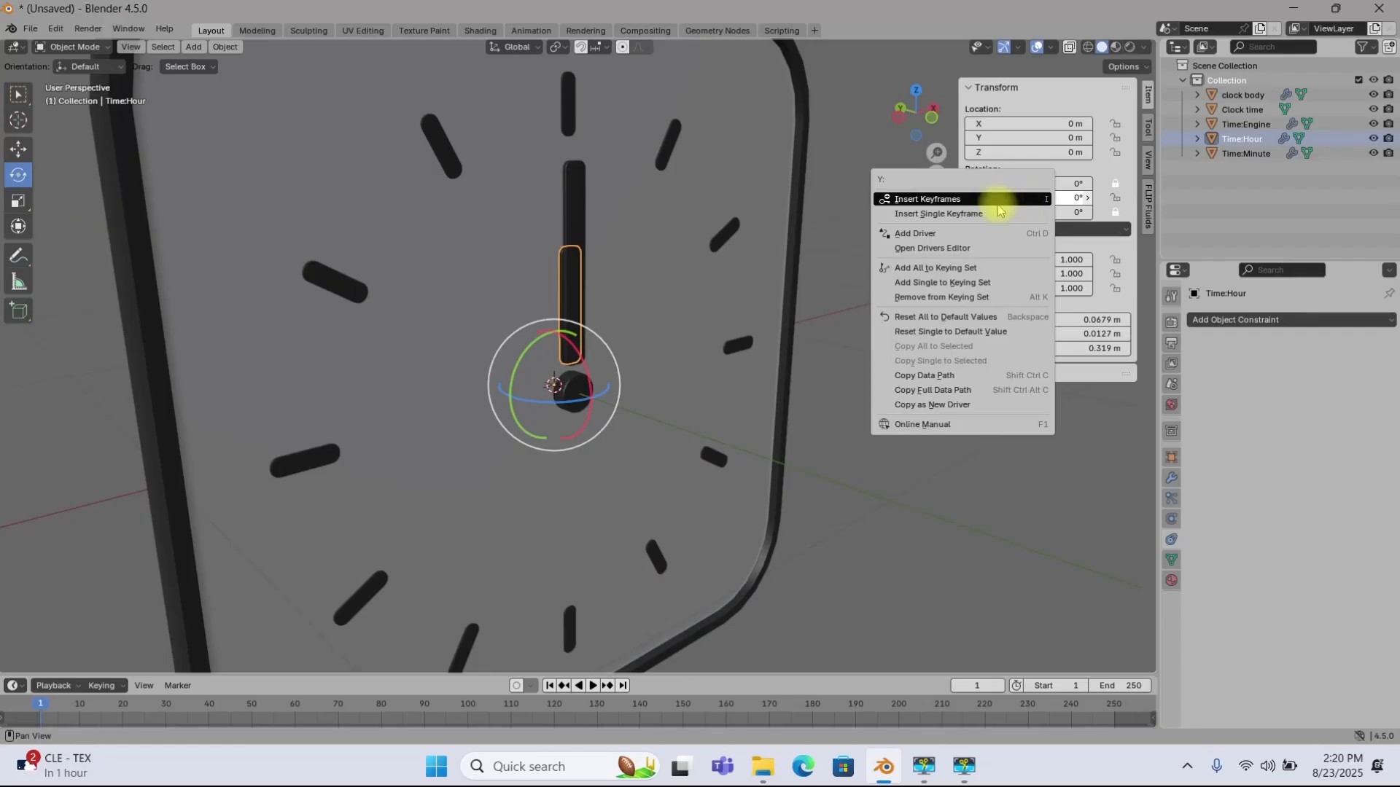
click(928, 235)
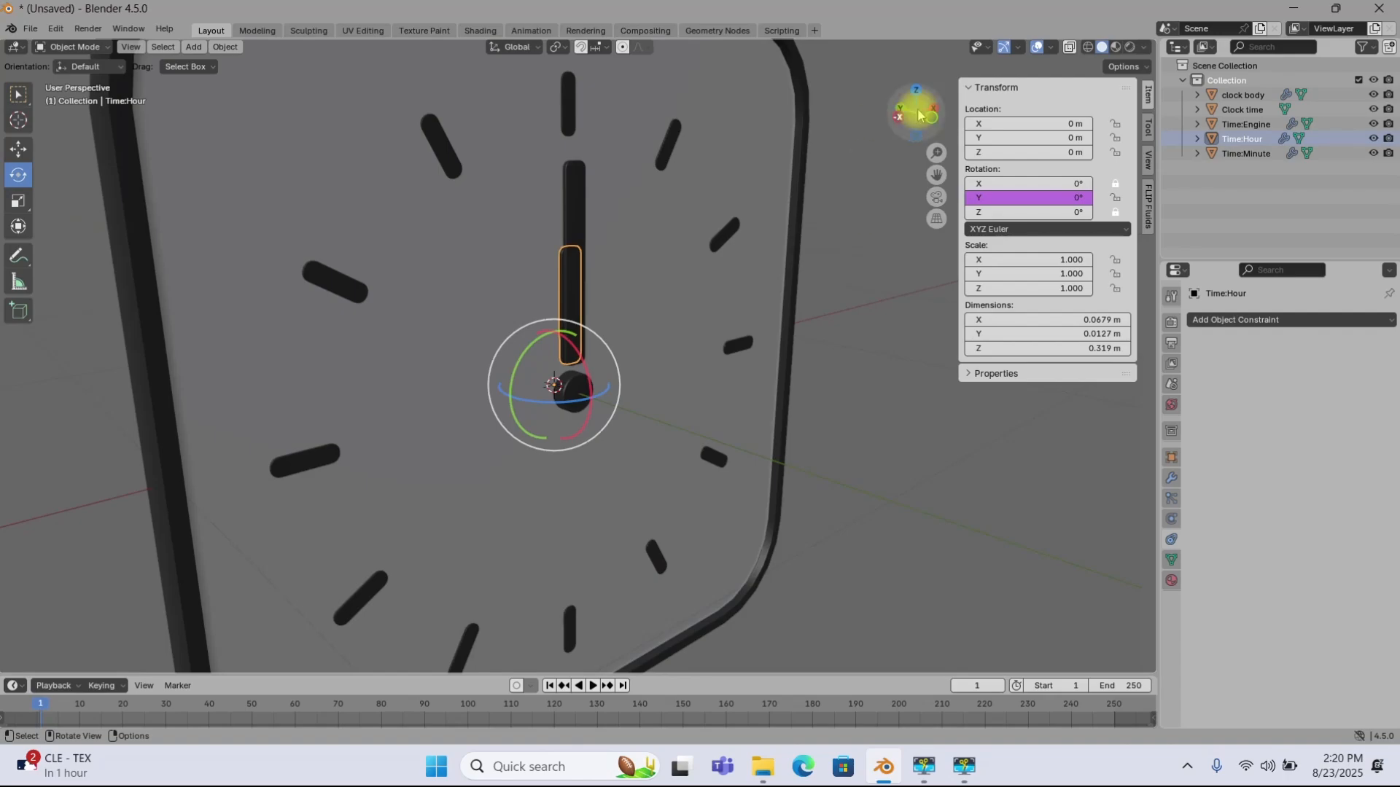
Step: Open the hour hand's Y rotation driver for editing and keep its type as Scripted Expression
right_click(1019, 199)
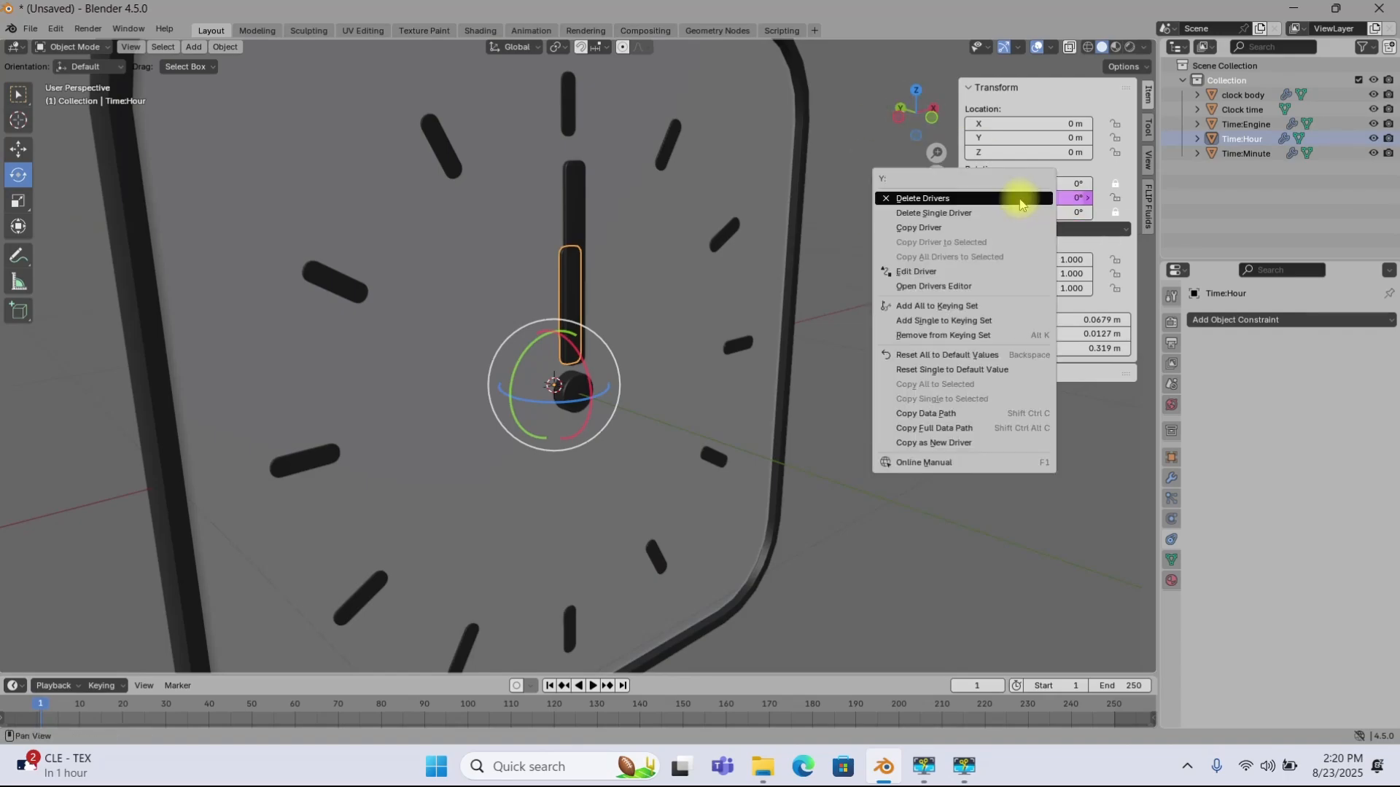
click(920, 271)
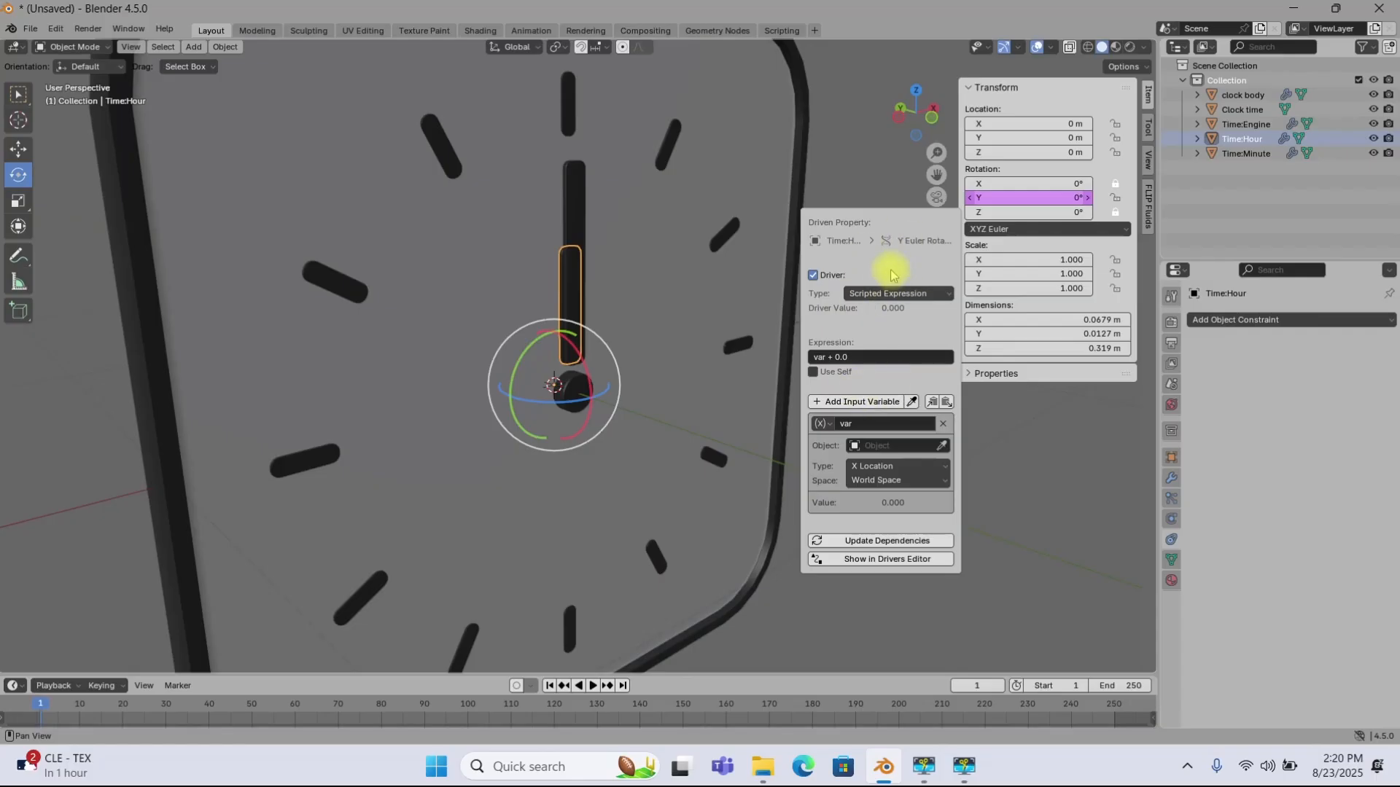
right_click(1029, 200)
click(941, 201)
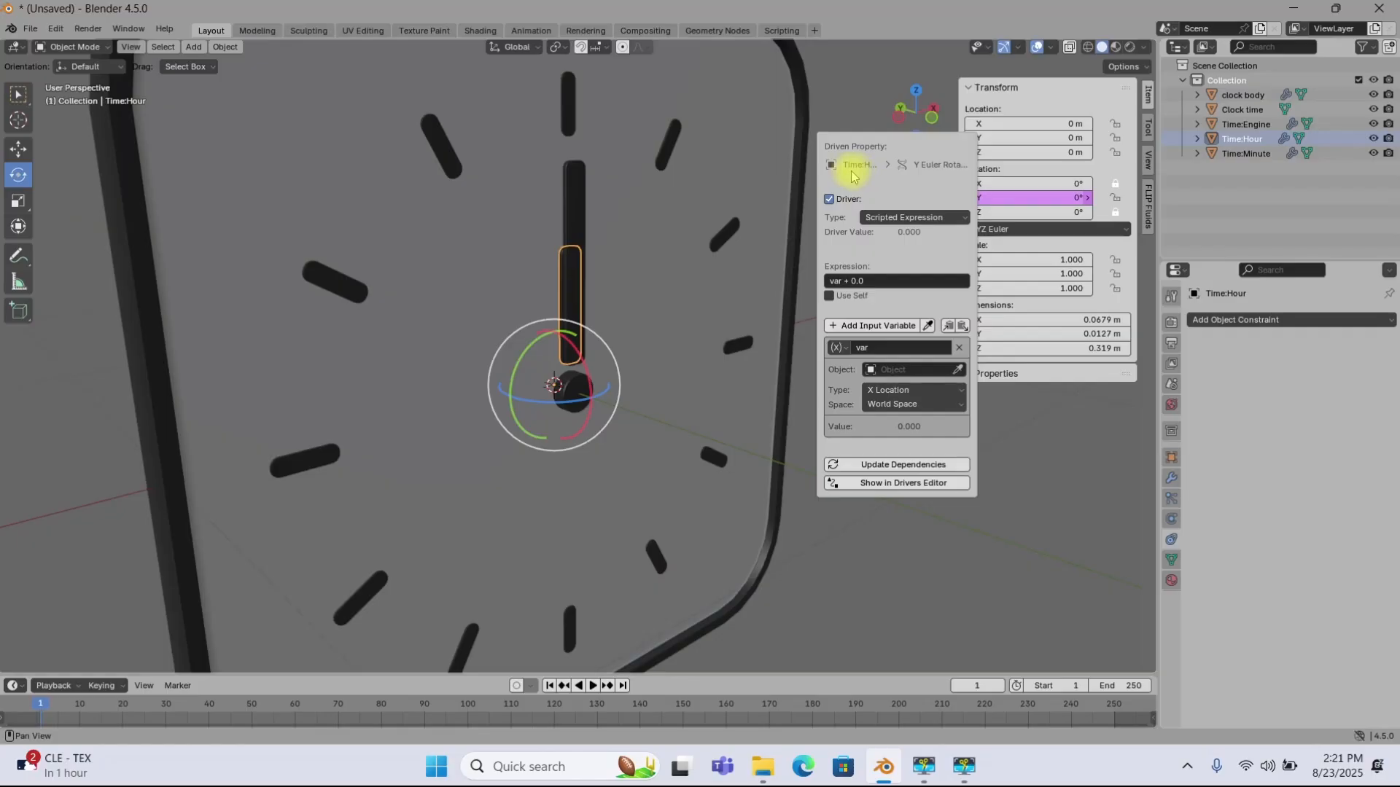
click(948, 218)
click(926, 217)
click(915, 217)
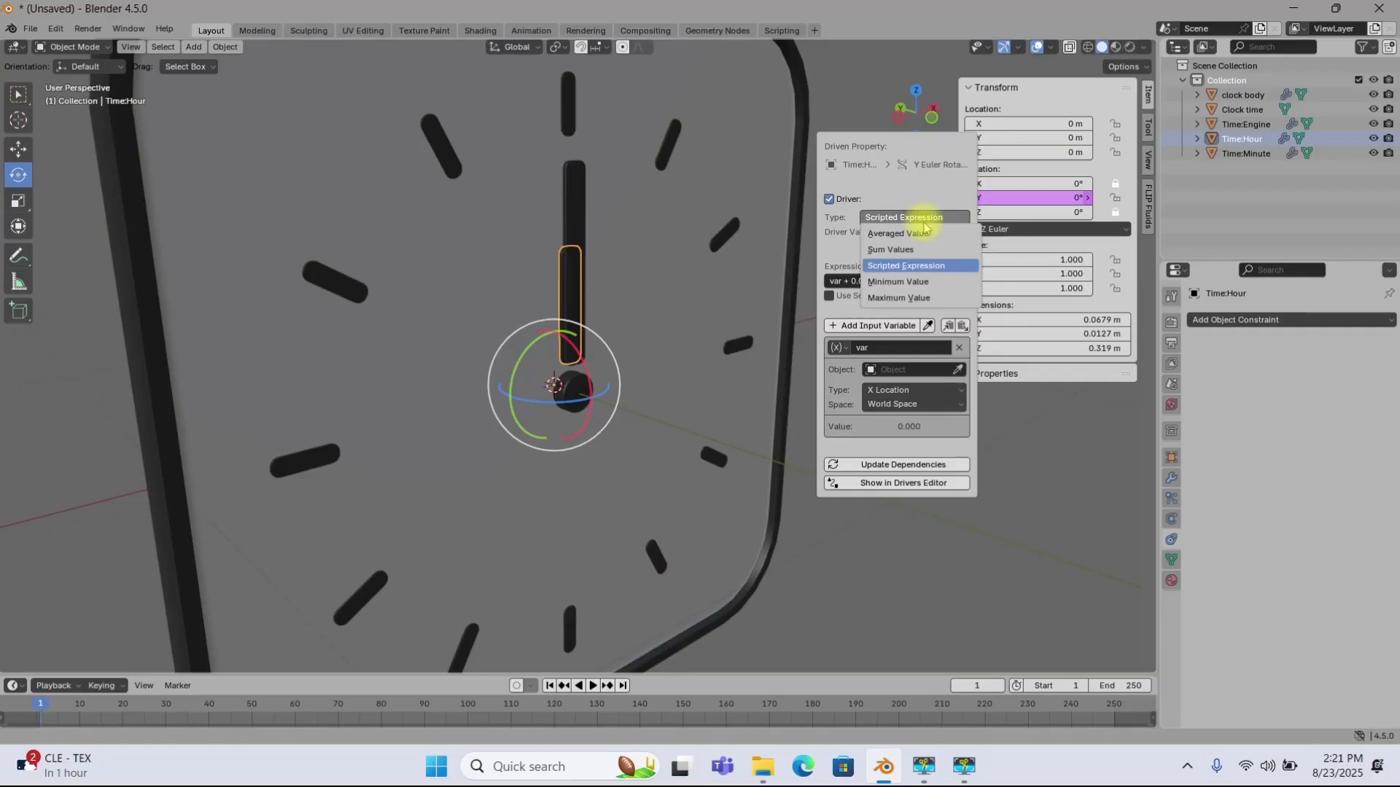
click(906, 265)
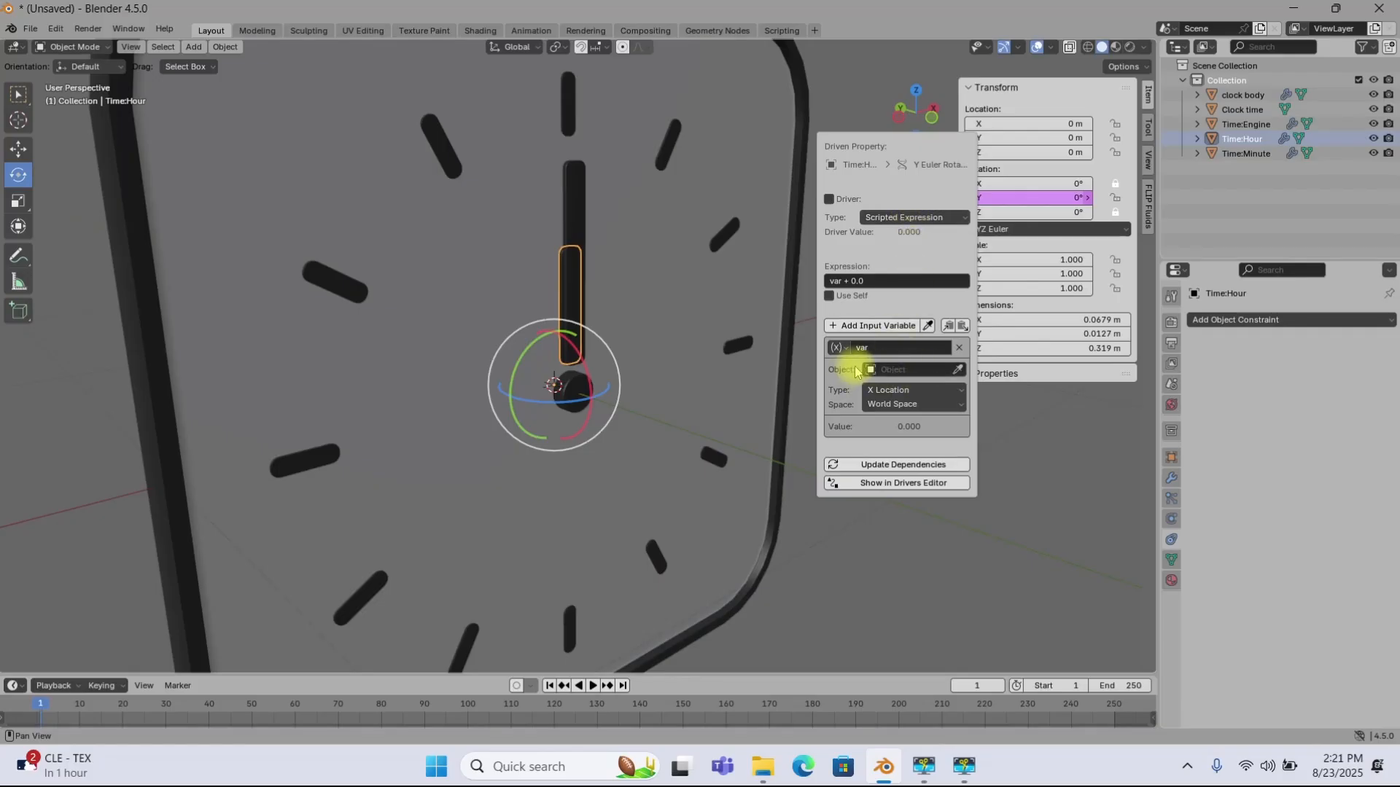
Step: Set the driver variable's object to the Time:Minute hand and its transform type to Y Rotation
click(959, 370)
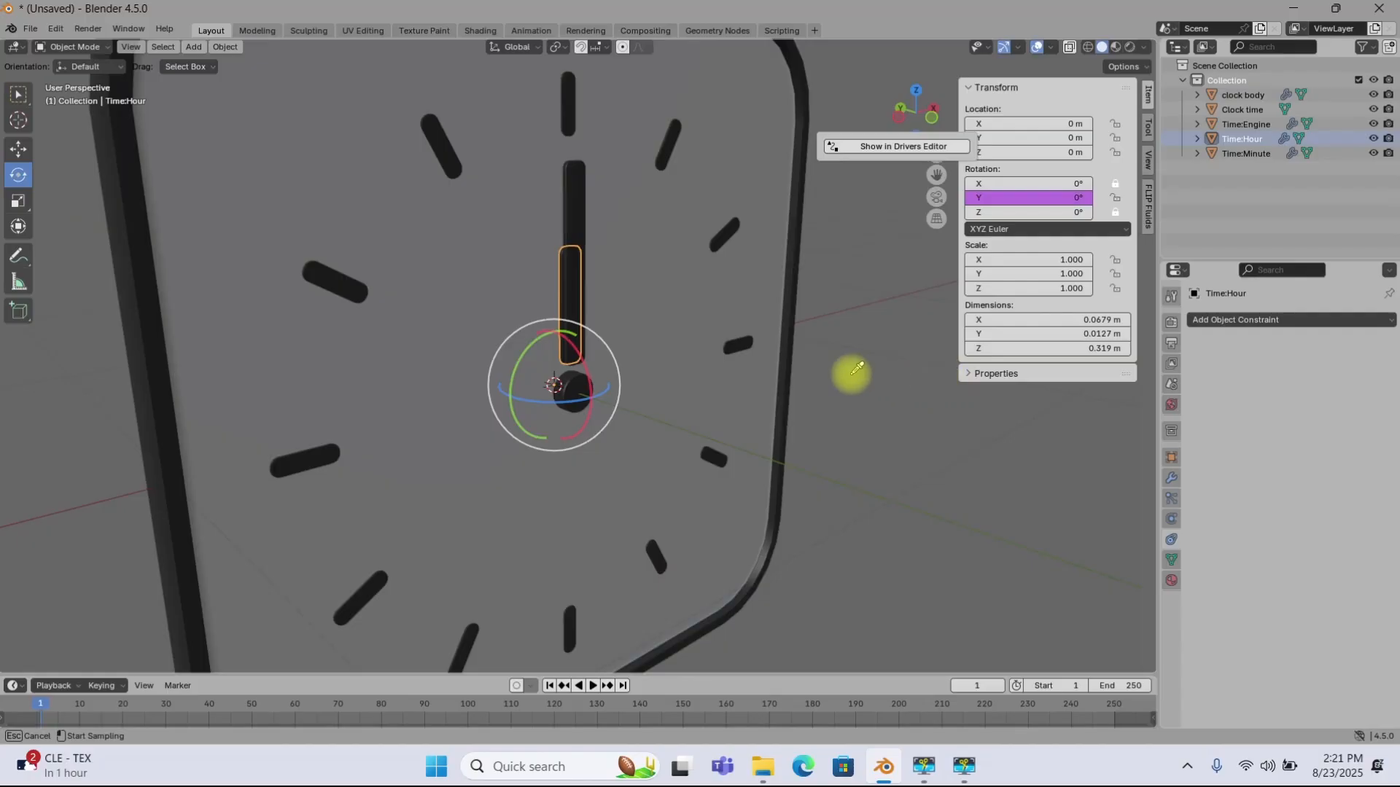
click(583, 187)
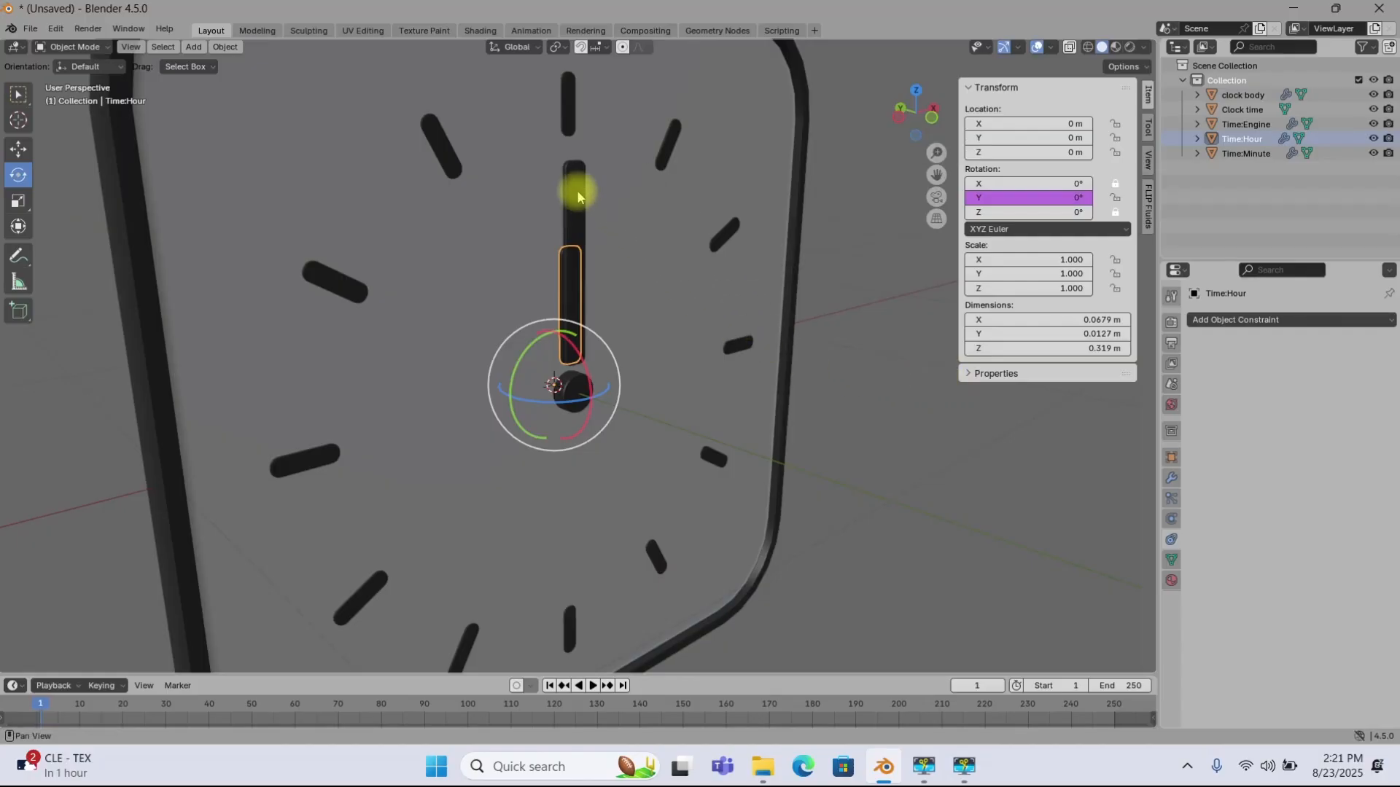
right_click(1012, 201)
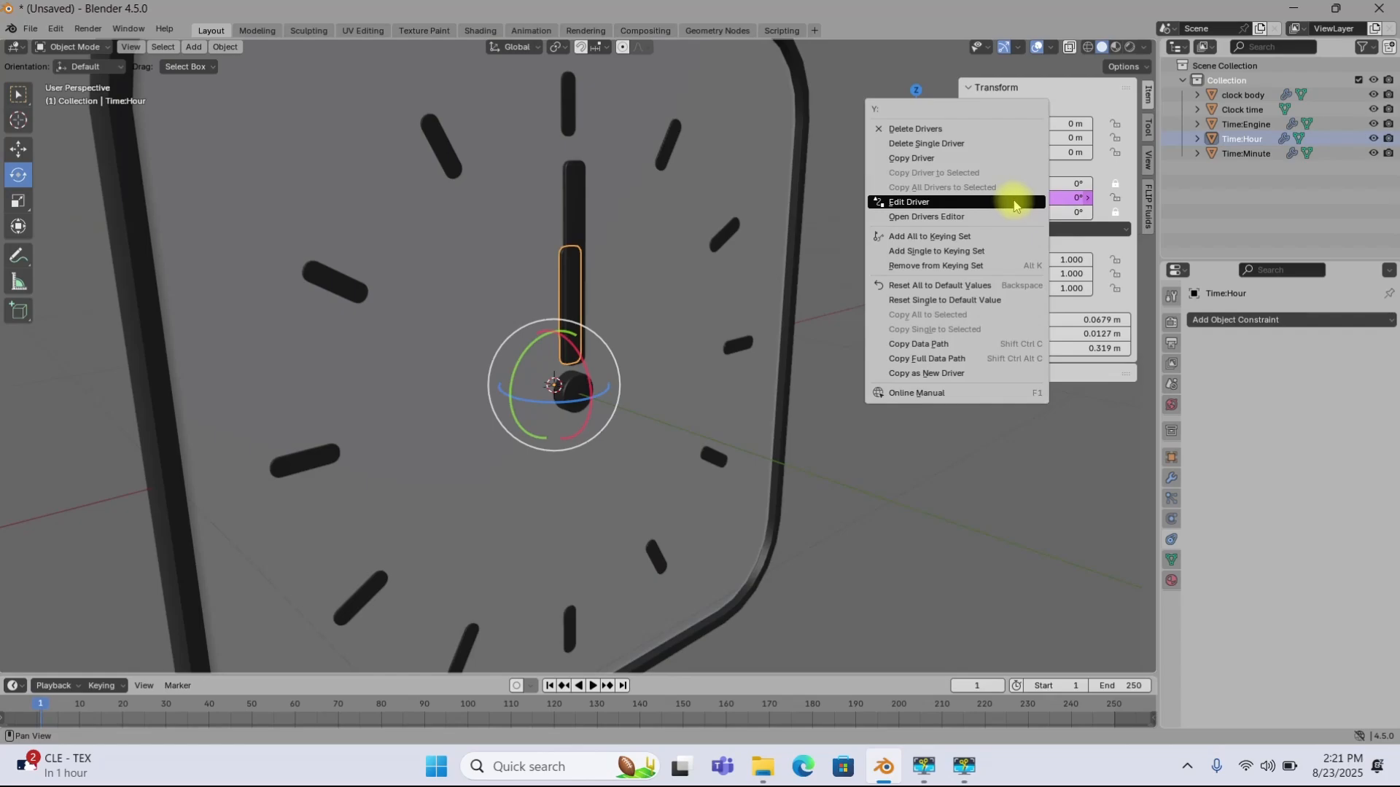
click(924, 207)
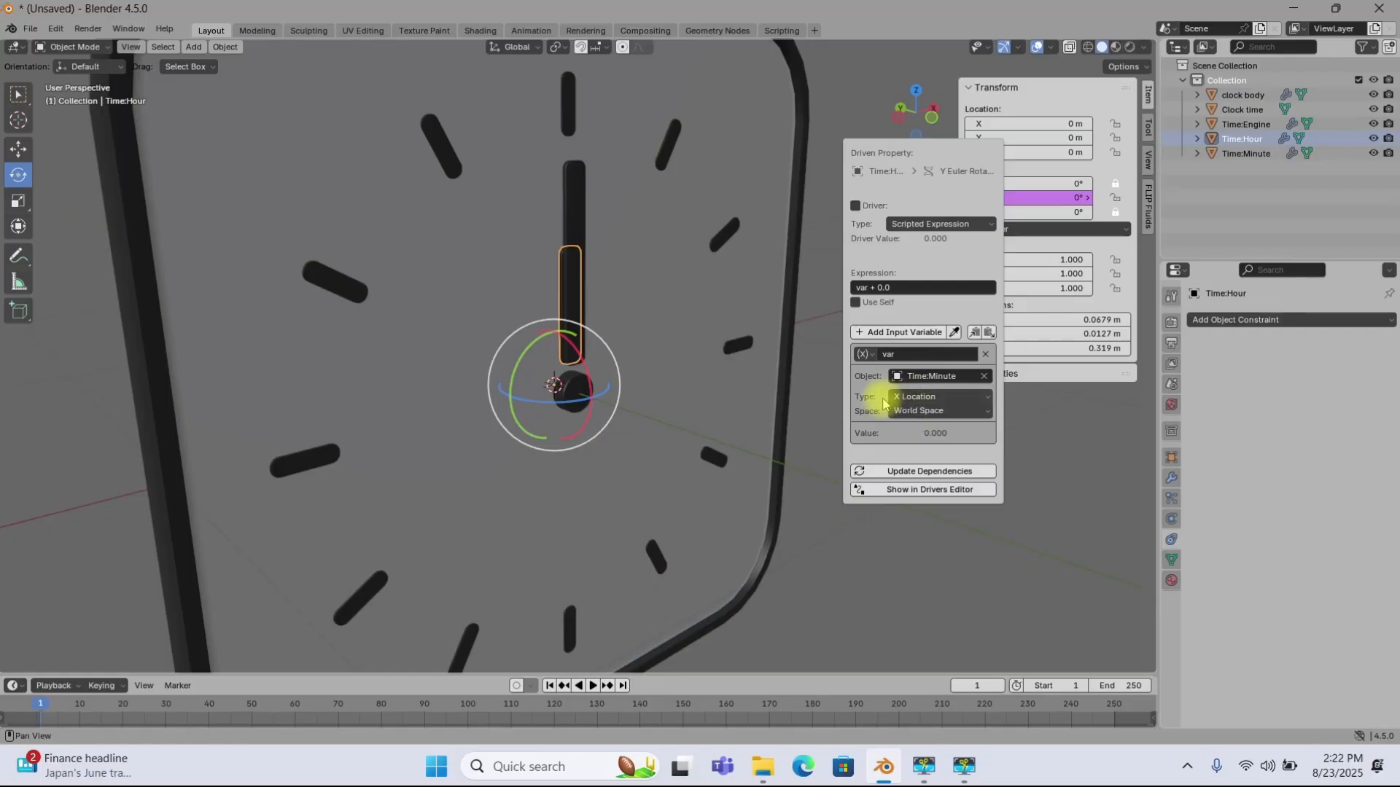
click(968, 398)
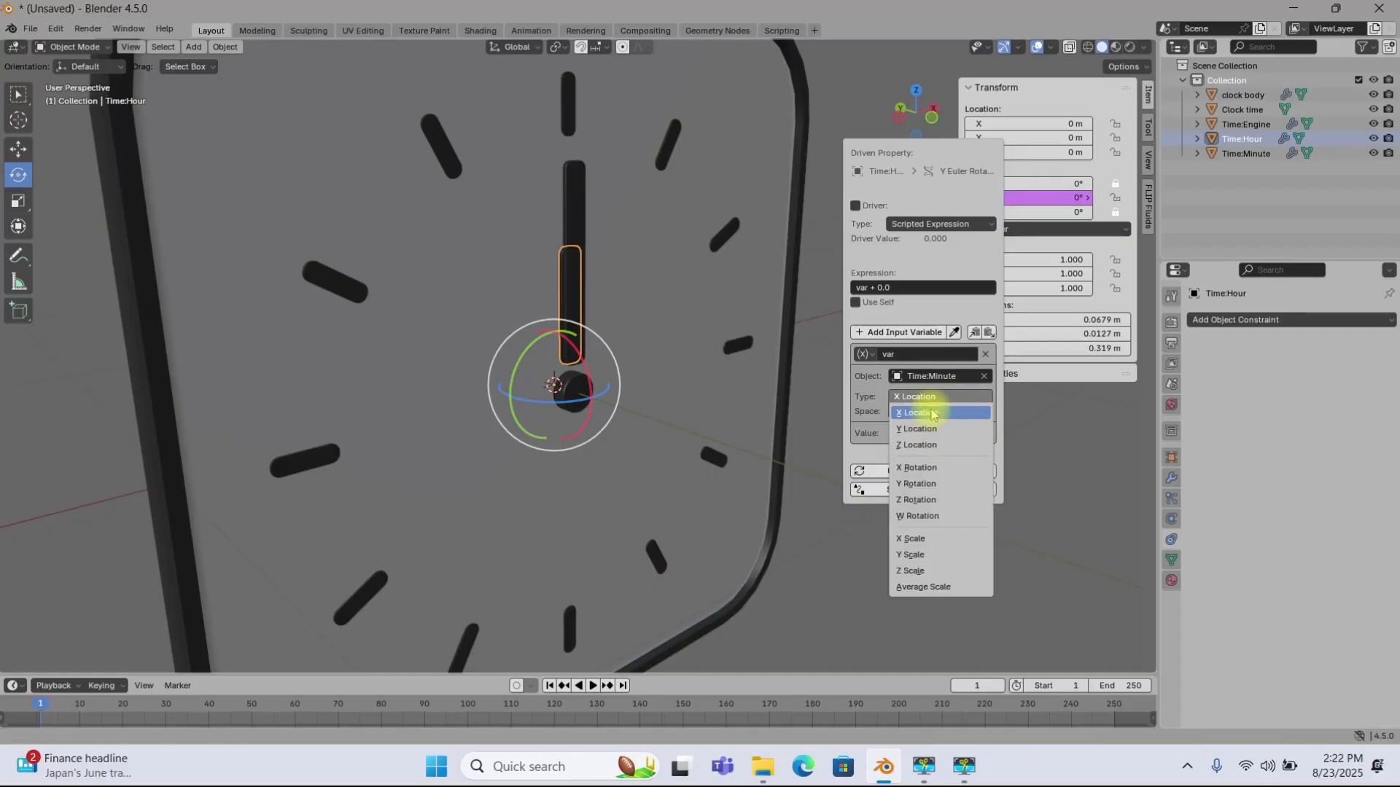
click(917, 485)
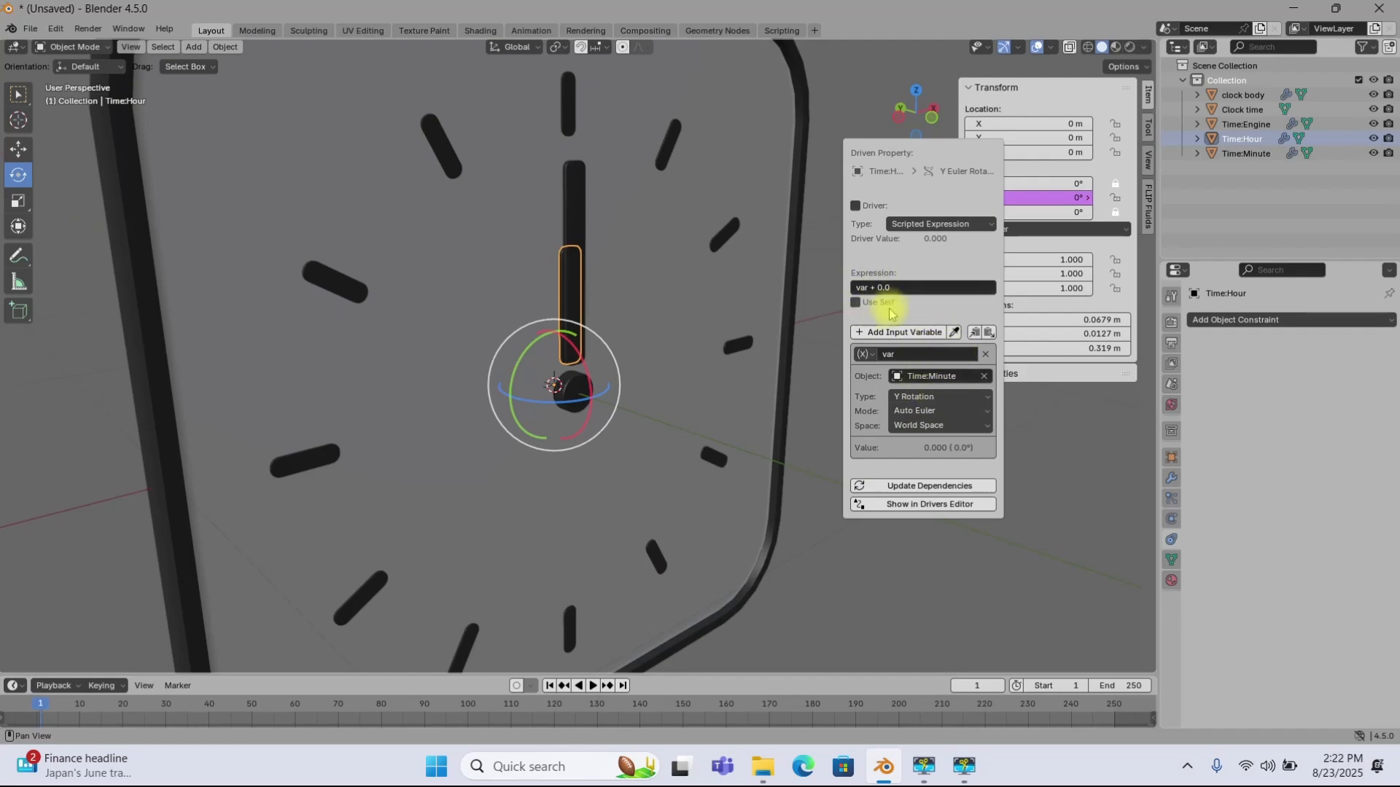
Step: Test-rotate the minute hand to check whether the hour hand follows, and cancel the rotation
middle_drag(705, 337, 653, 290)
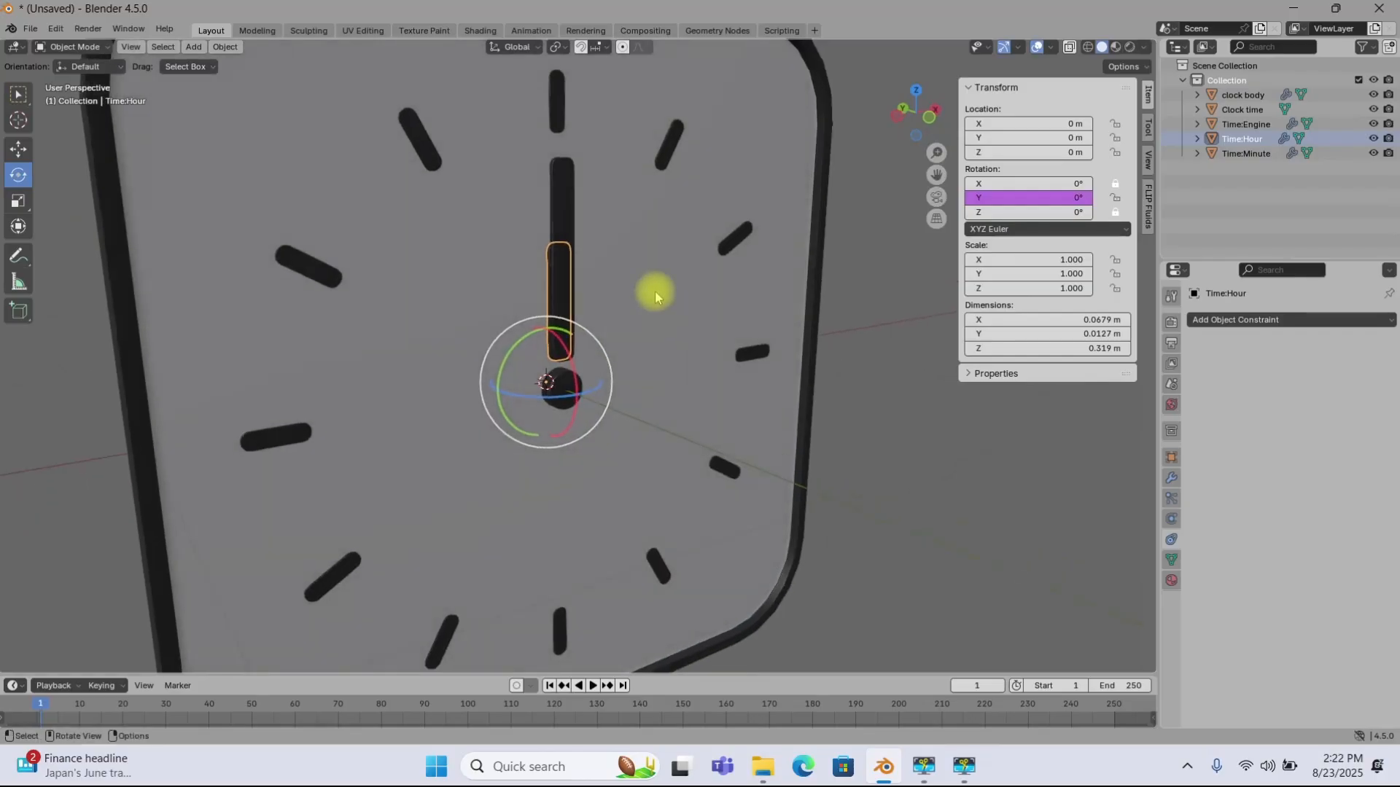
click(565, 210)
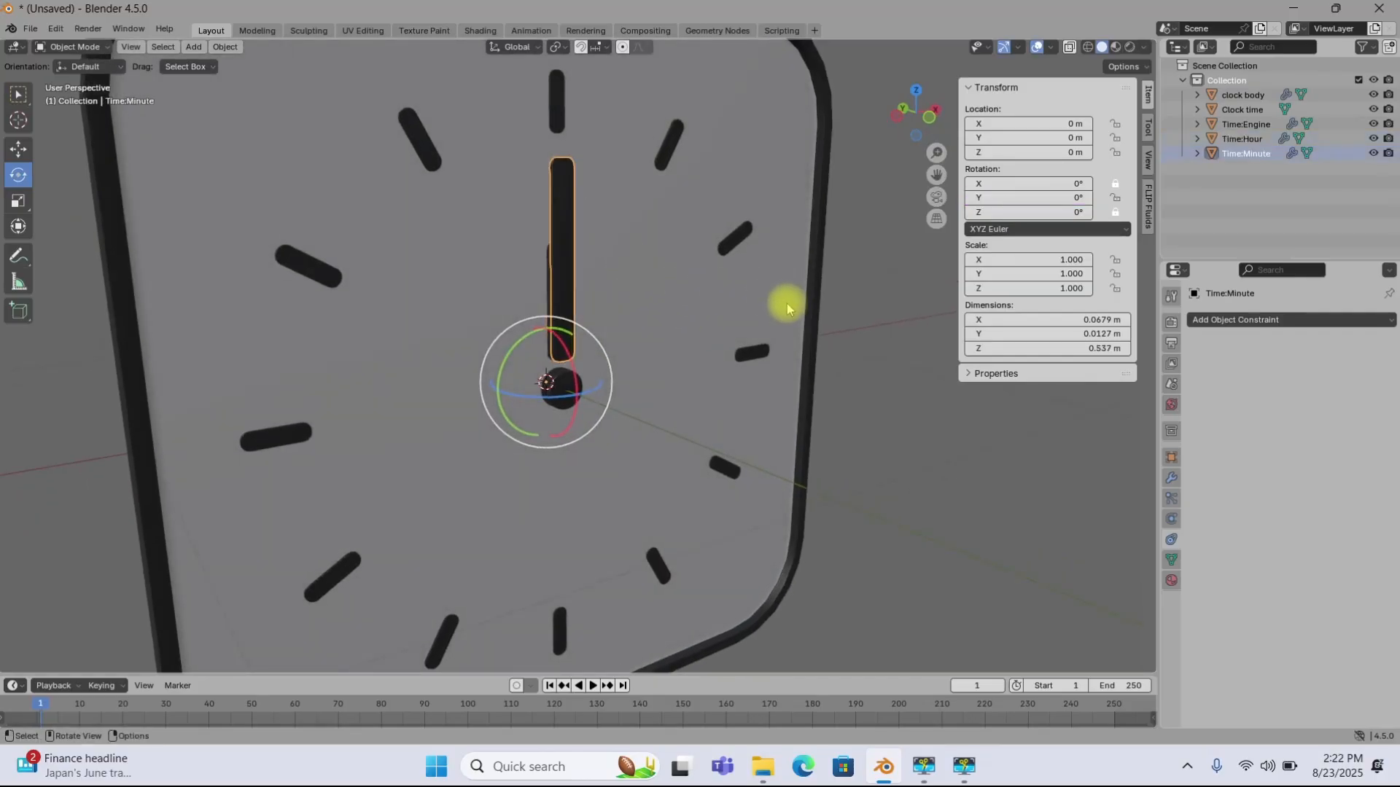
key(r)
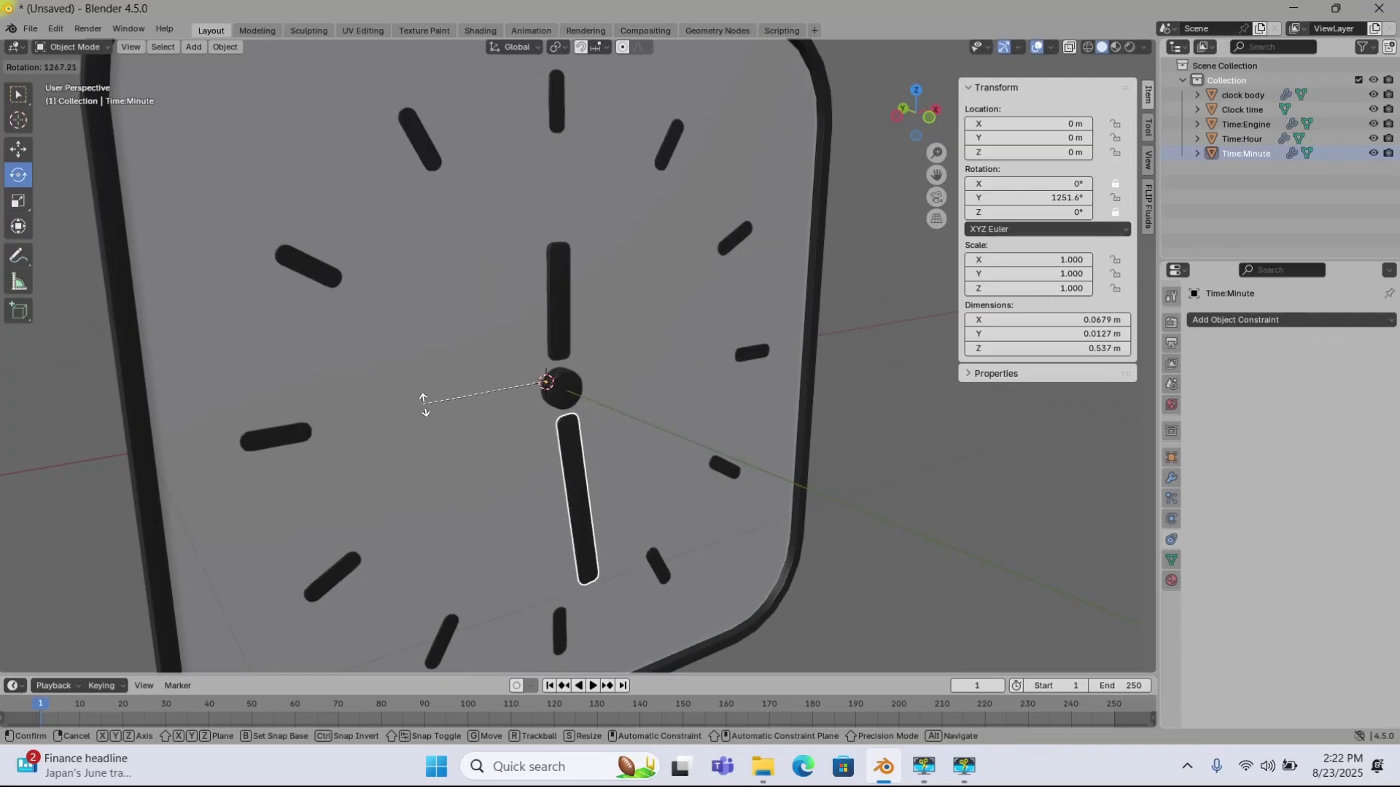
key(Escape)
Step: Set the expression of the hour hand's Y rotation driver to var/12
middle_drag(534, 260, 593, 266)
scroll(593, 266, up, 2)
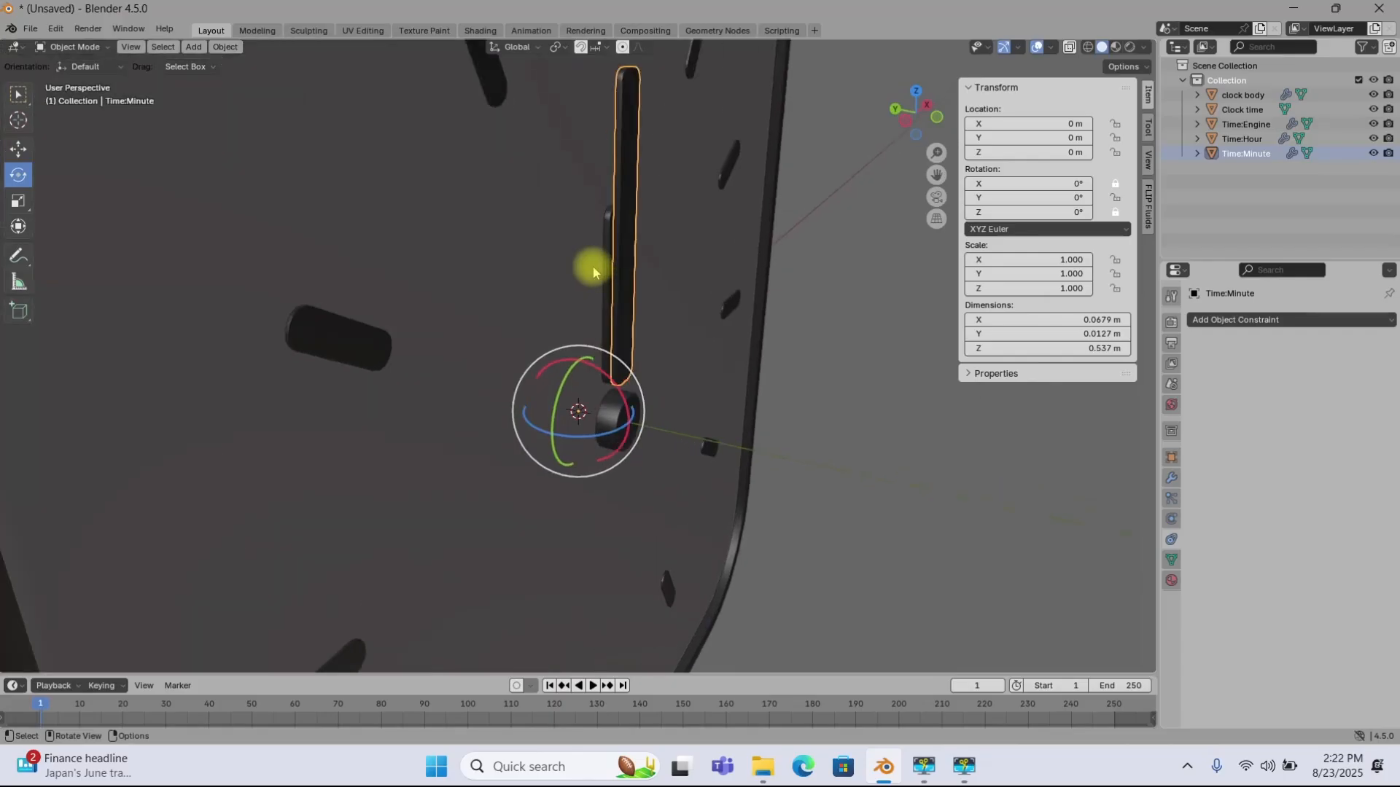
click(606, 231)
right_click(1046, 198)
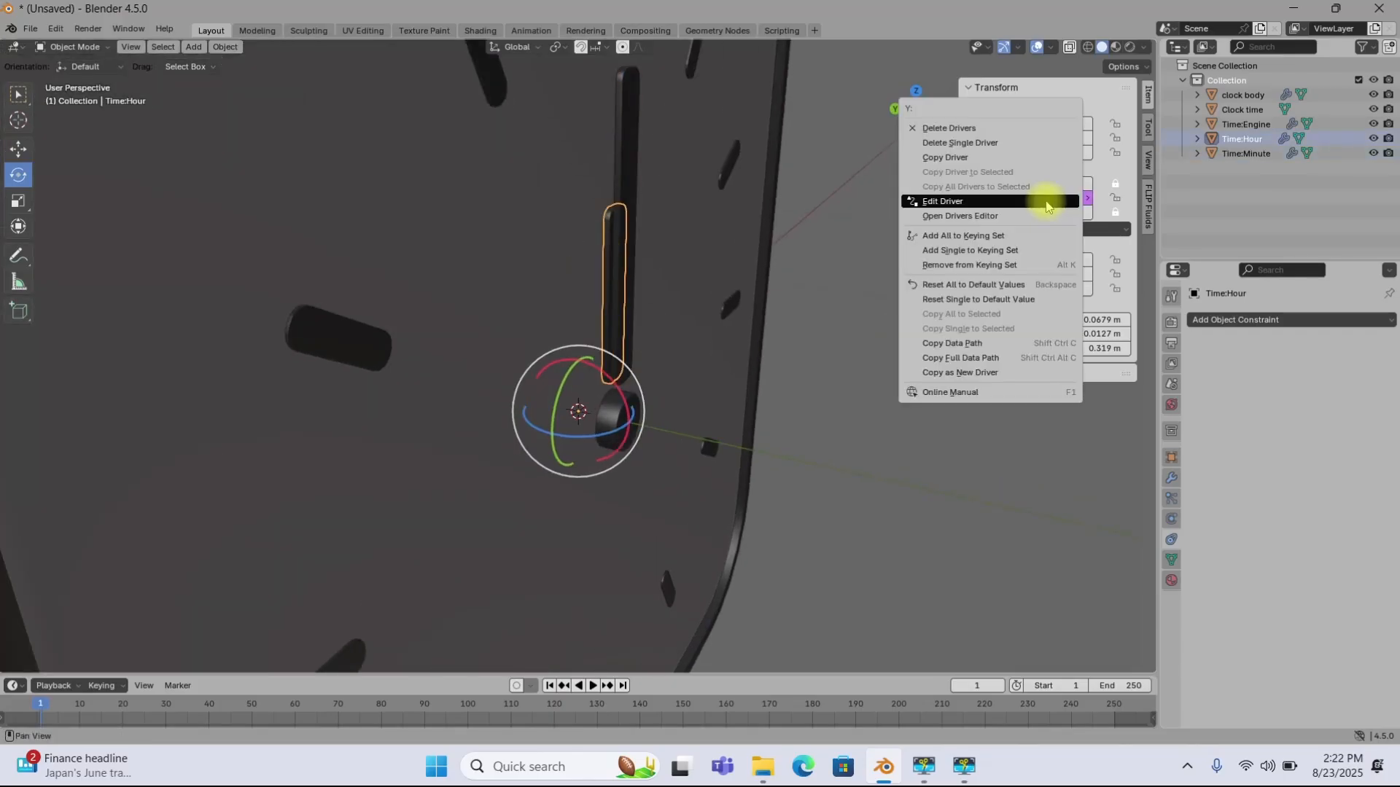
click(962, 202)
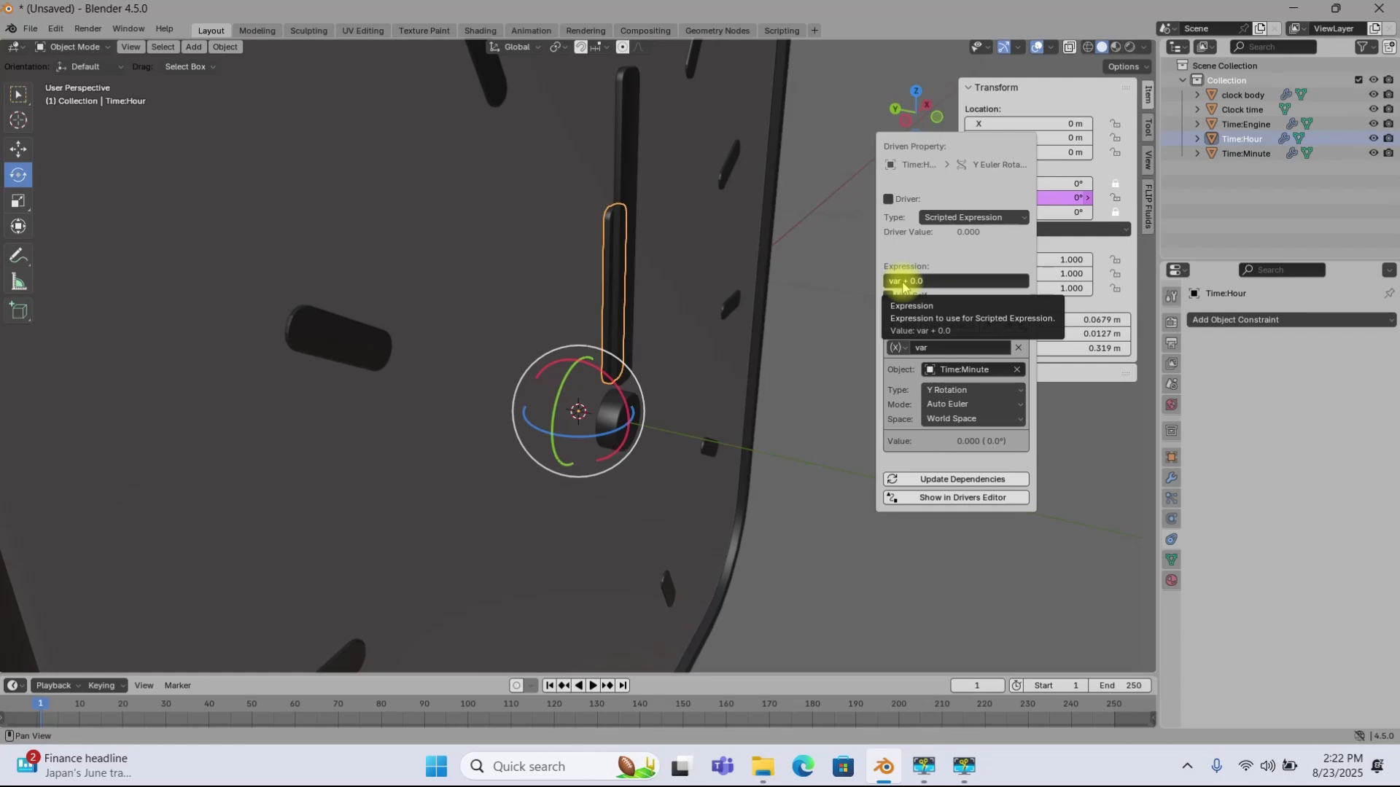
click(940, 283)
double_click(902, 281)
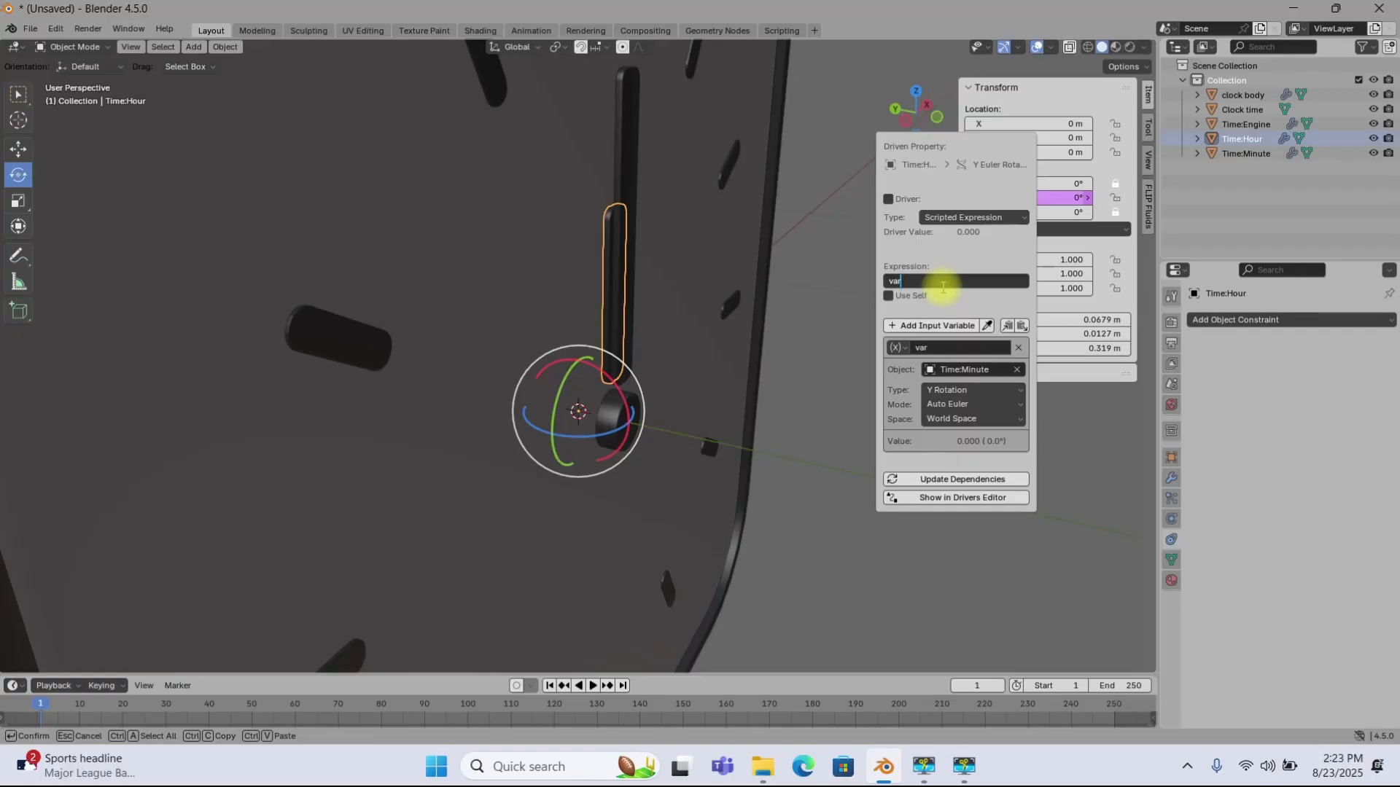
key(Return)
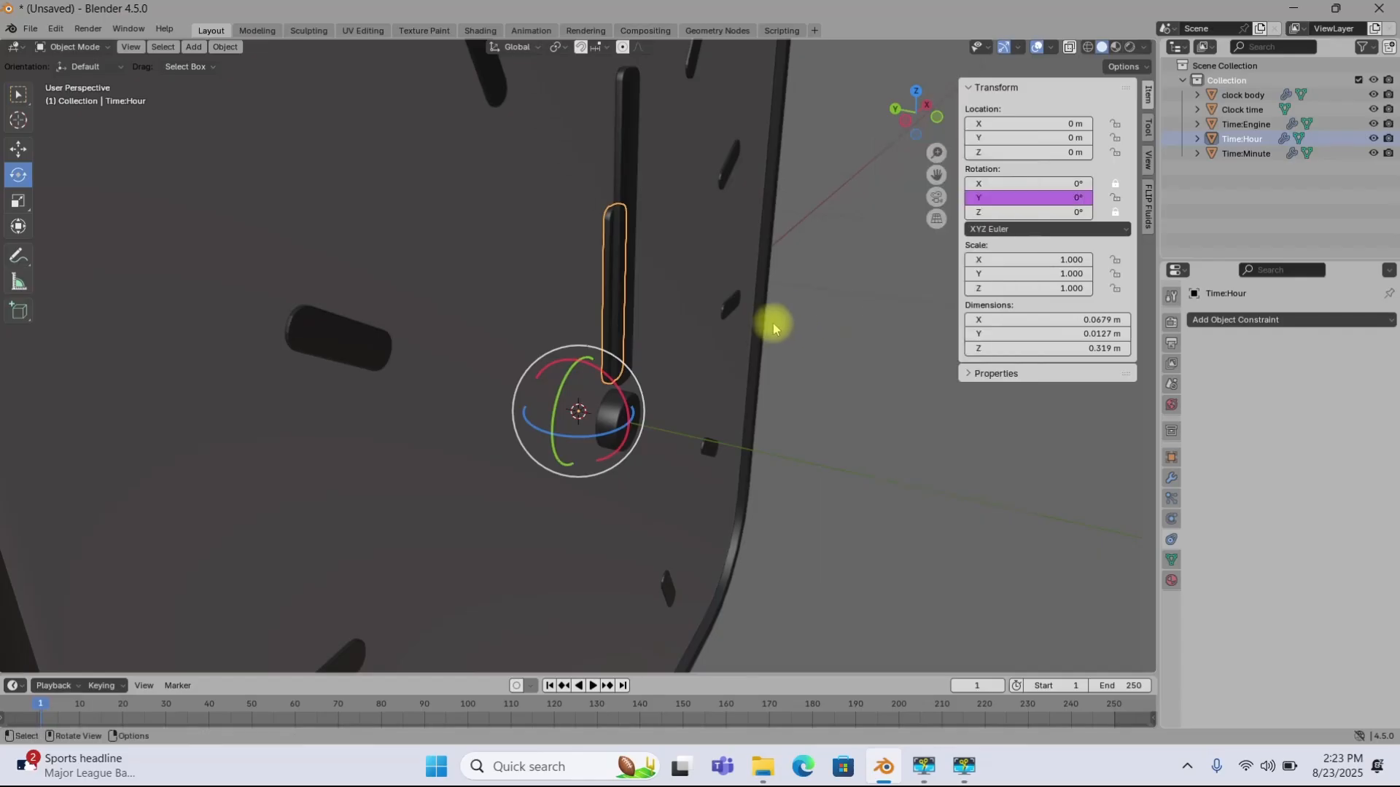
Step: Test-rotate the minute hand with the new driver expression, cancel it, and view the whole clock face from the front
middle_drag(775, 326, 685, 337)
click(527, 169)
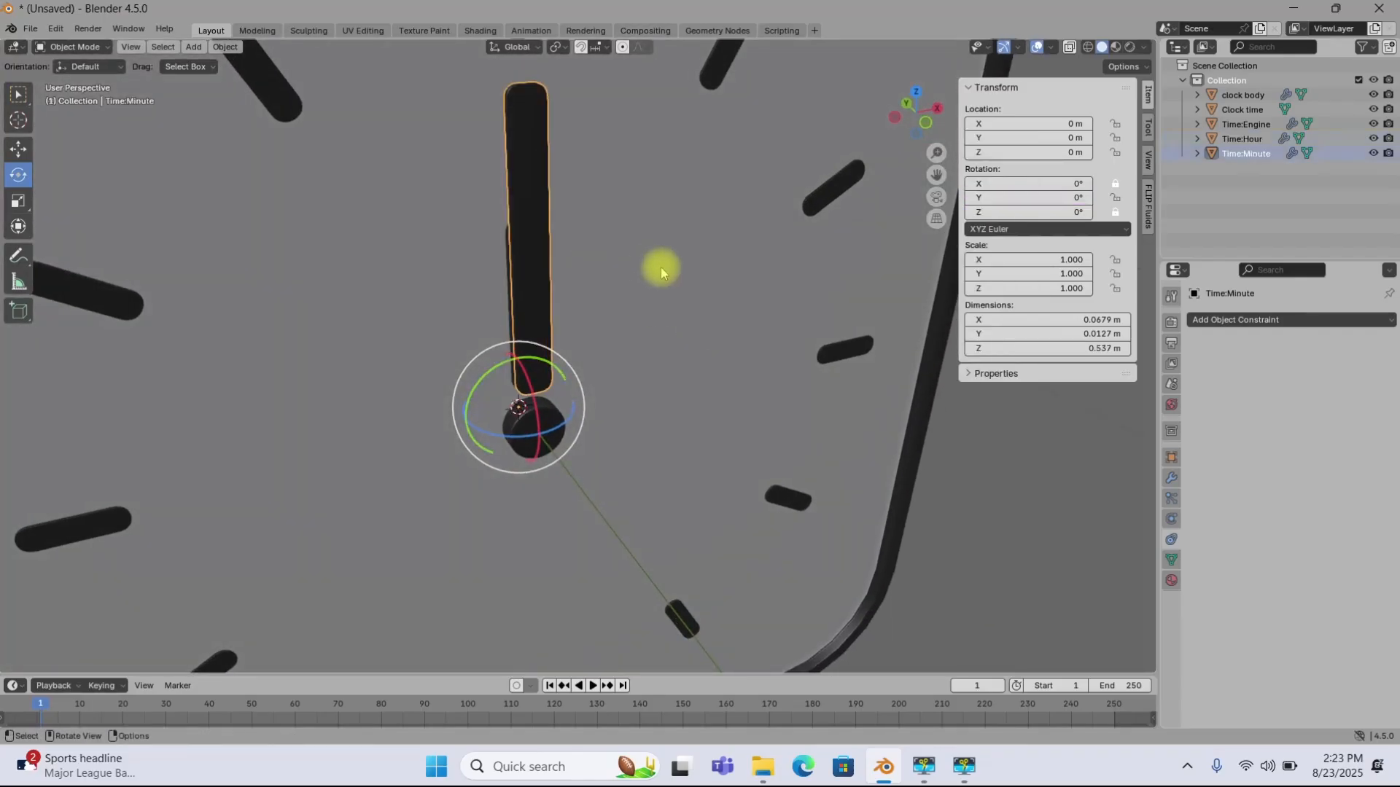
key(r)
key(Escape)
scroll(562, 297, down, 5)
middle_drag(560, 297, 557, 271)
shift+middle_drag(654, 267, 624, 215)
middle_drag(631, 273, 613, 262)
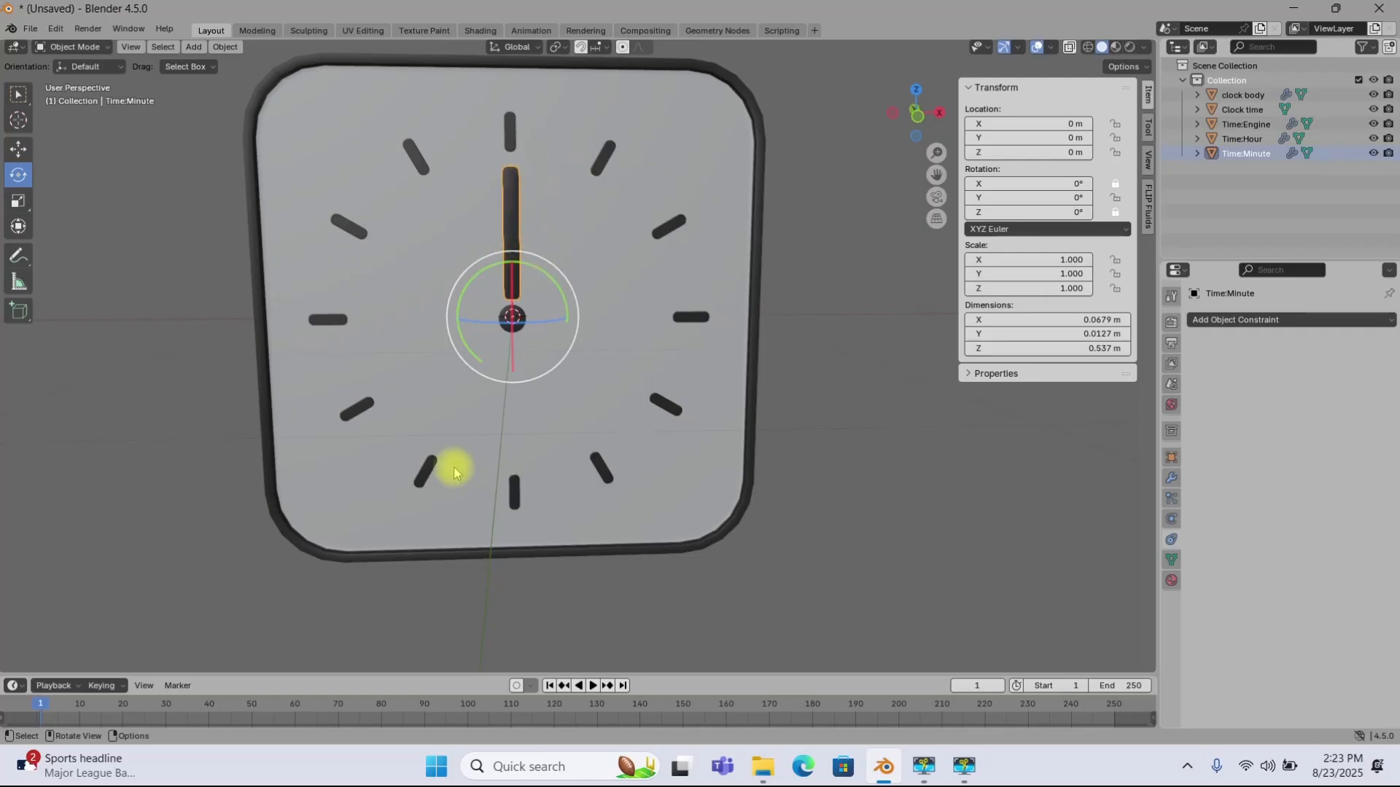
Step: Select the hour hand and review the settings of its Y rotation driver
mouse_move(524, 150)
middle_down()
mouse_move(583, 244)
mouse_move(506, 150)
middle_up()
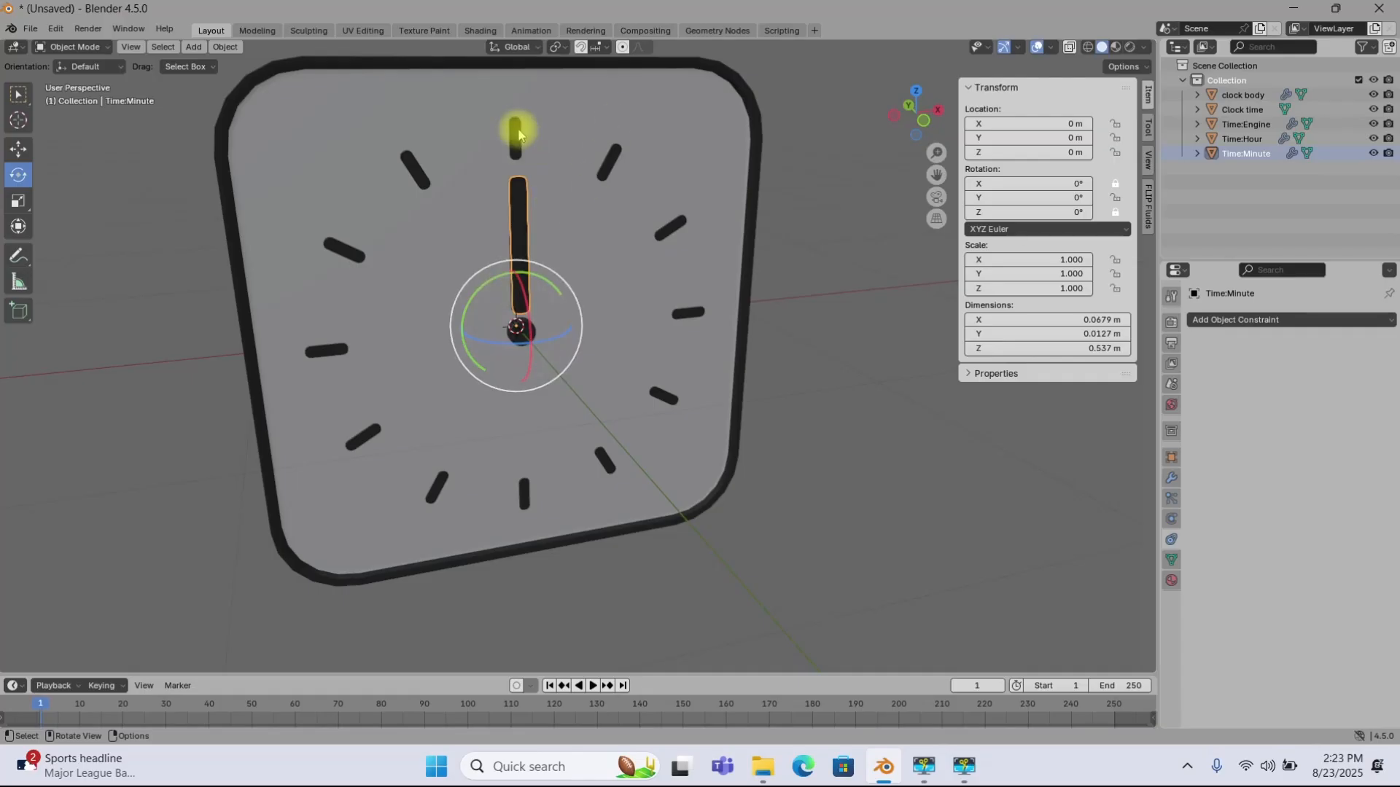
middle_drag(600, 225, 583, 262)
click(537, 212)
right_click(1056, 200)
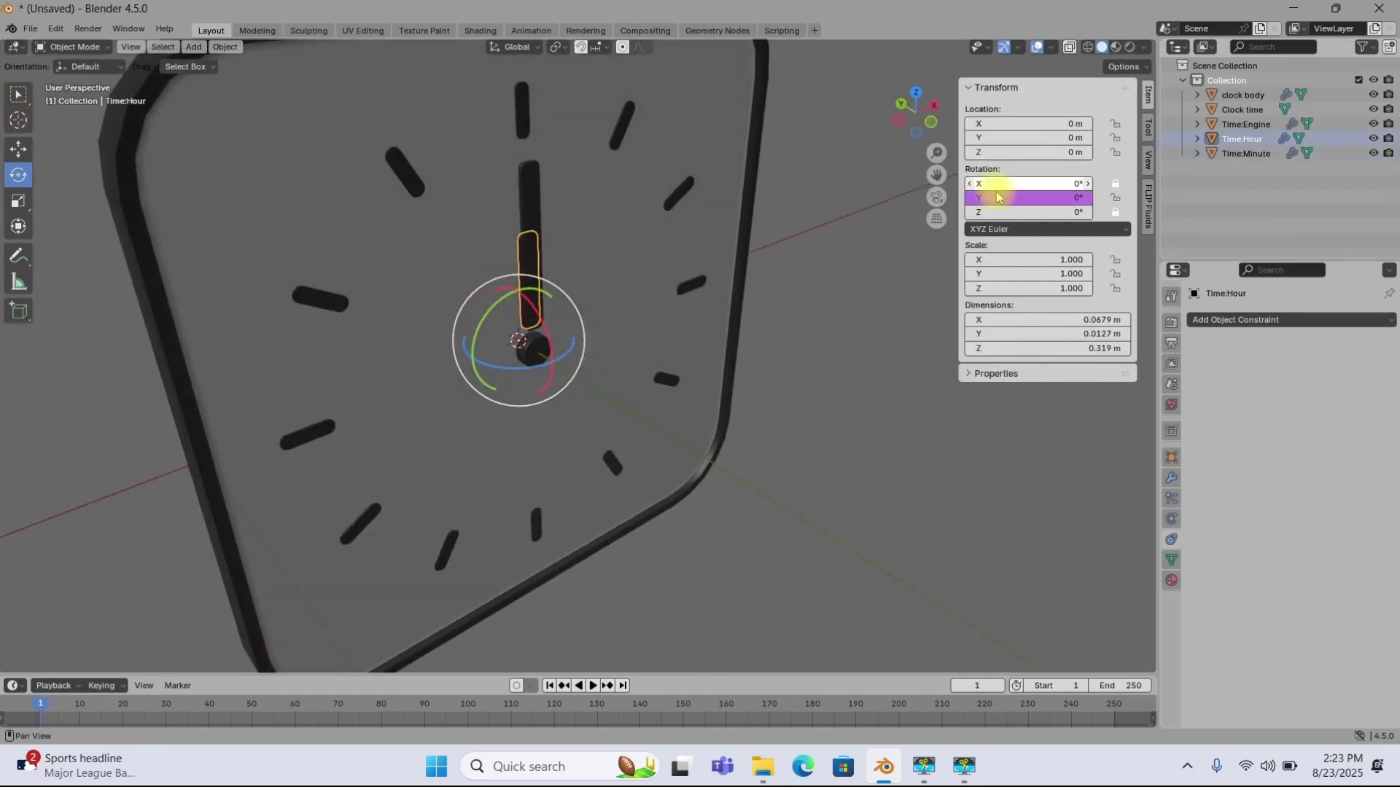
right_click(999, 198)
click(931, 207)
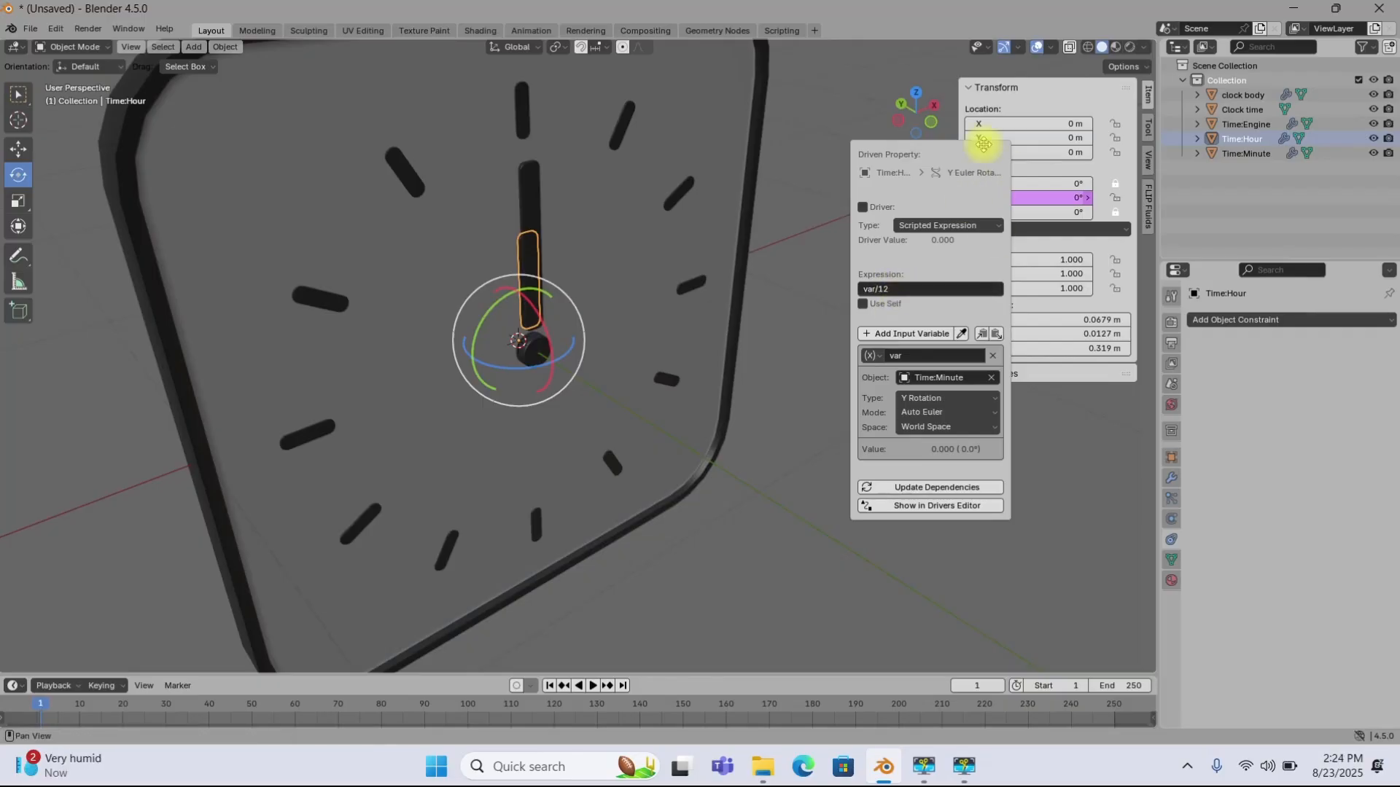
Step: Select the minute hand, test-rotate it through several turns while watching the hour hand, and cancel the rotation
middle_drag(828, 291, 592, 297)
click(523, 154)
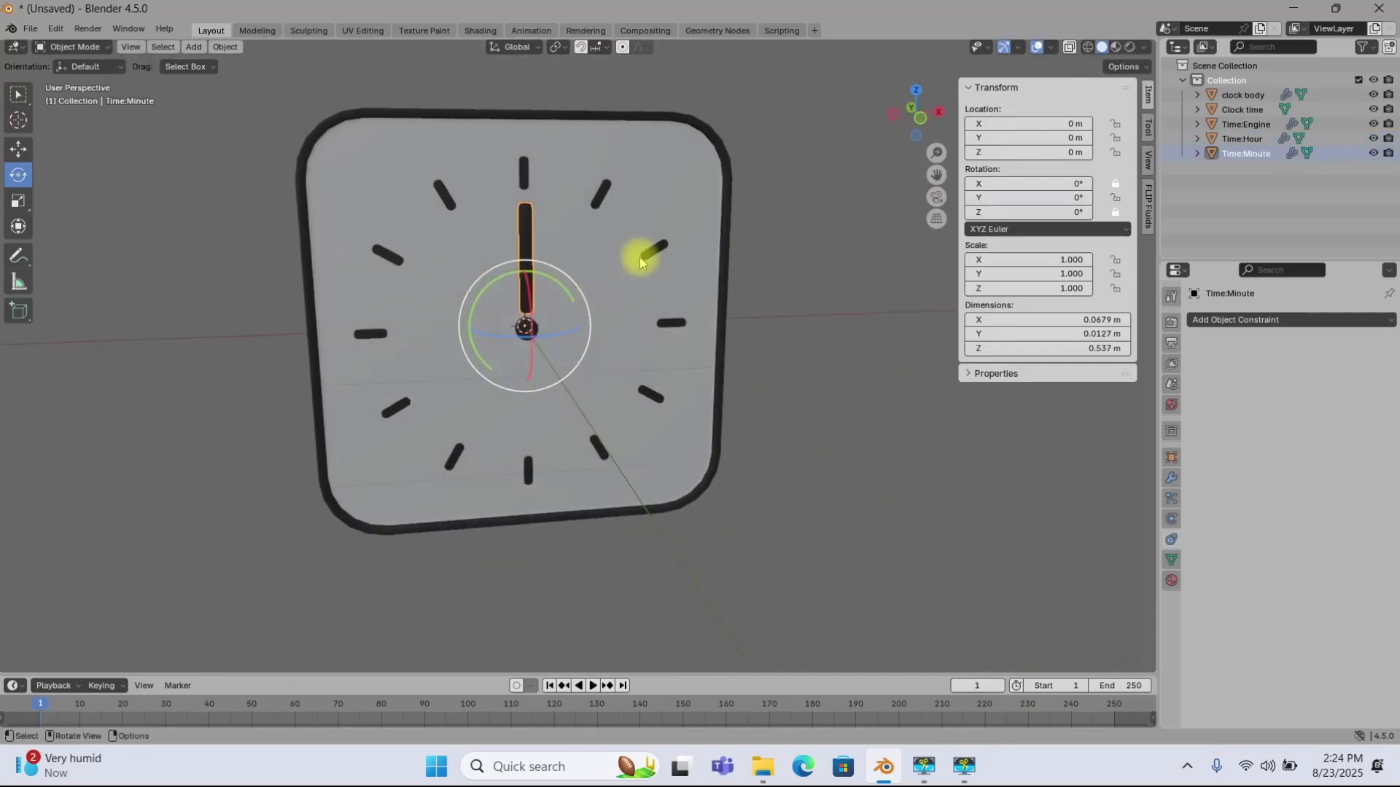
key(r)
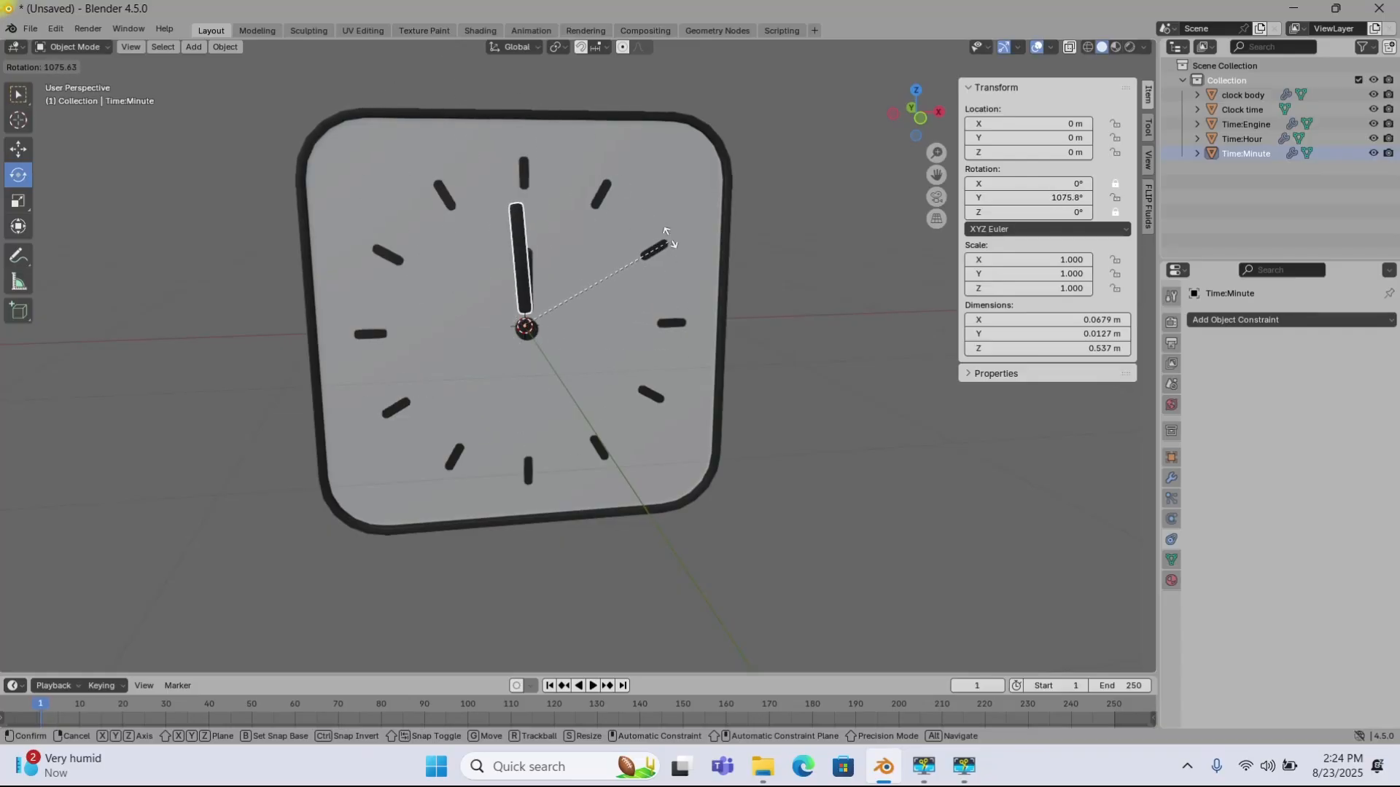
key(Escape)
Step: Select the hour hand and enable its Y rotation driver, keeping the variable type at Y Rotation
middle_drag(578, 275, 554, 210)
scroll(598, 255, up, 5)
click(552, 222)
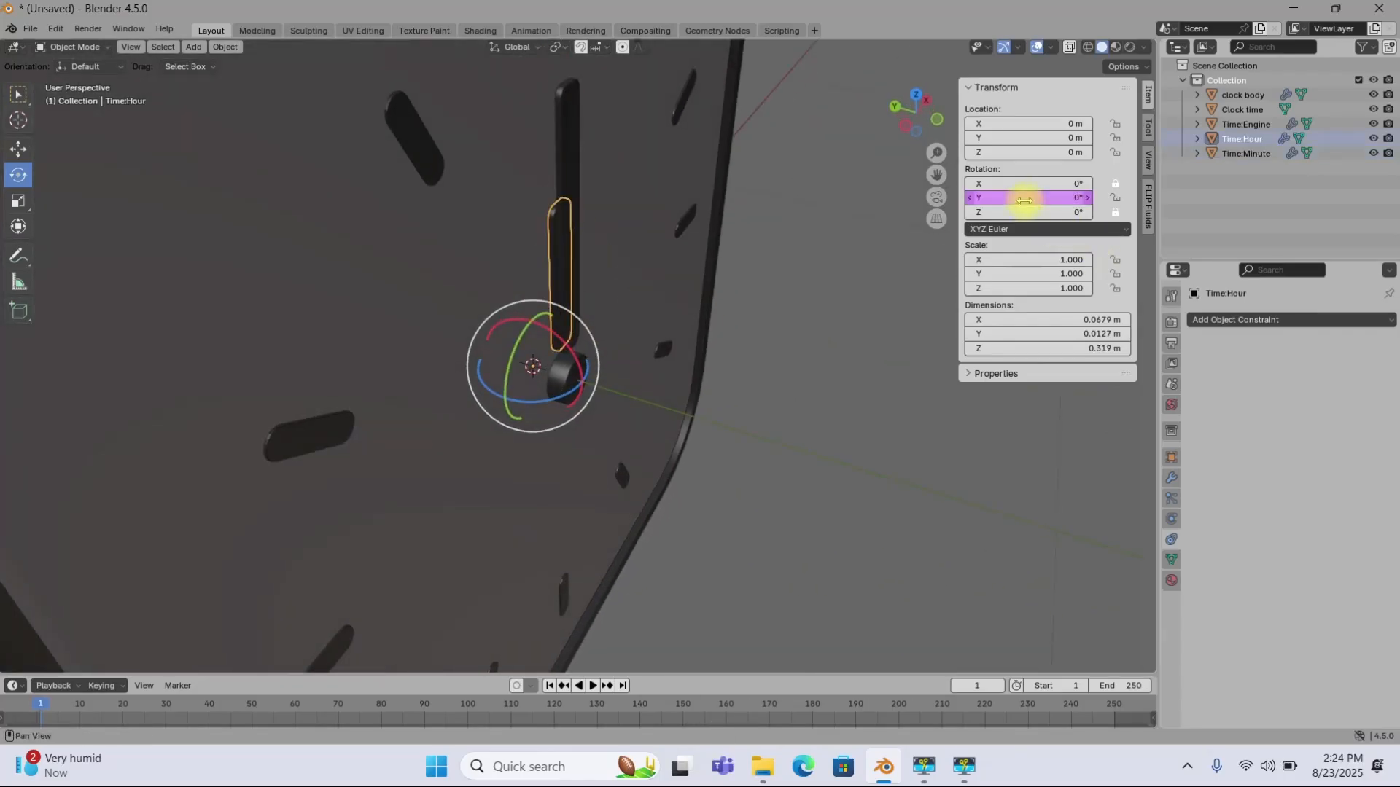
right_click(1078, 198)
click(954, 205)
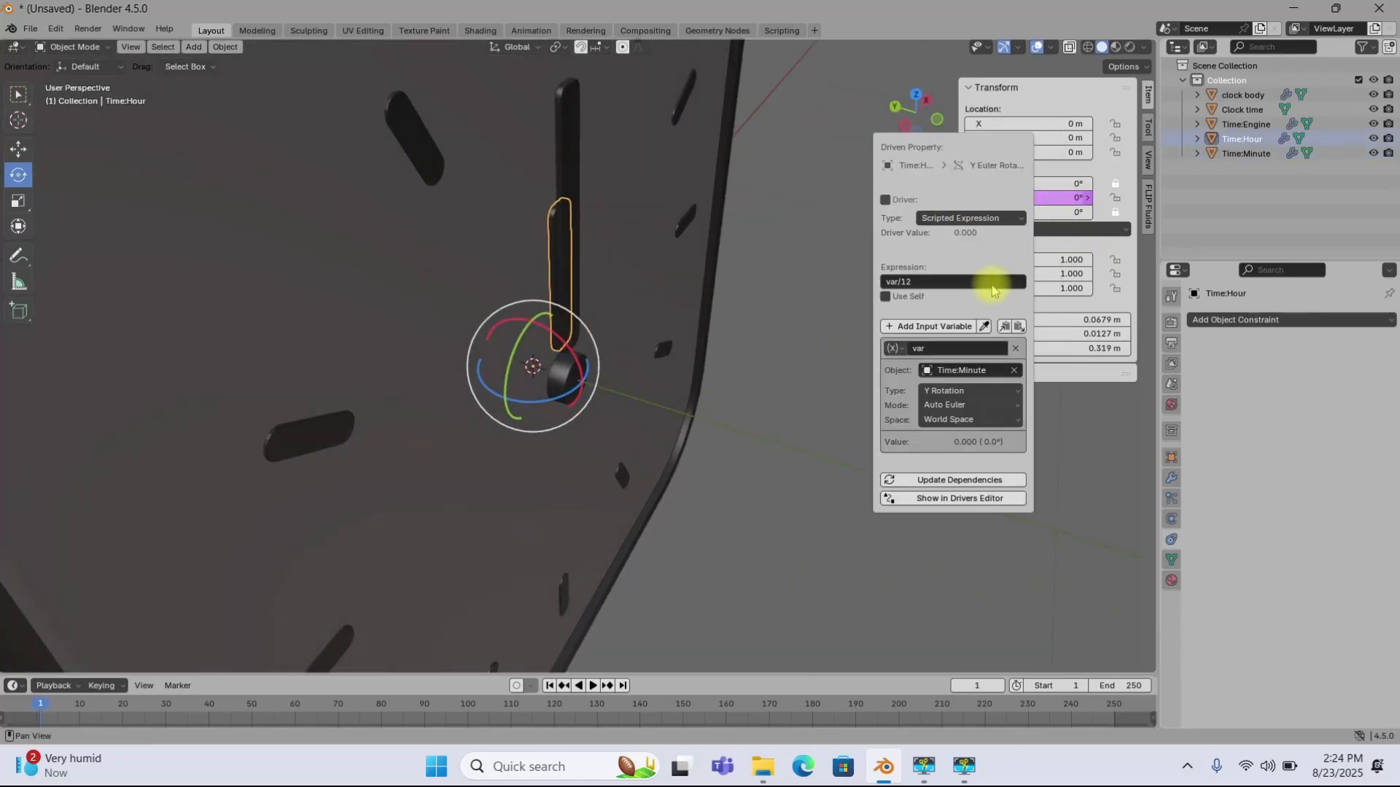
click(962, 391)
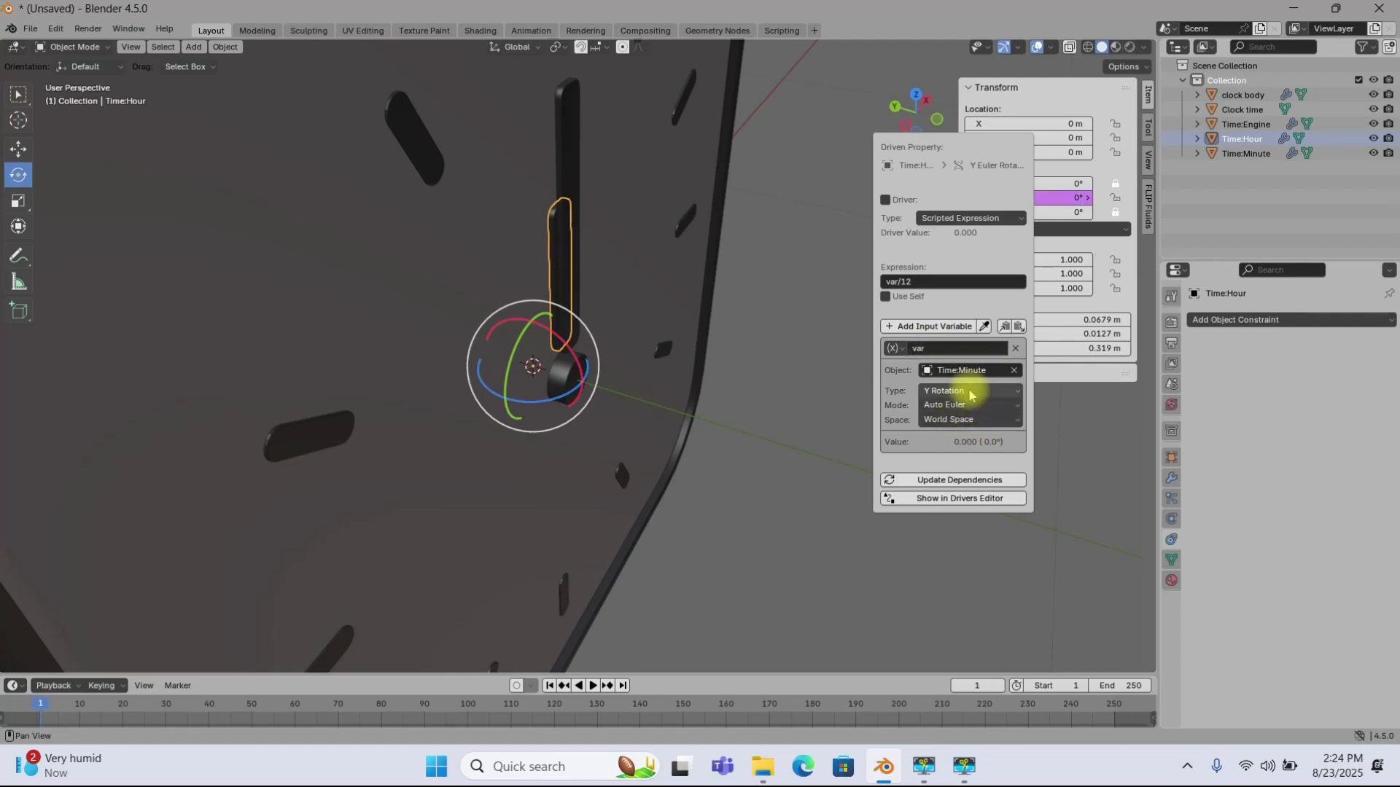
click(959, 394)
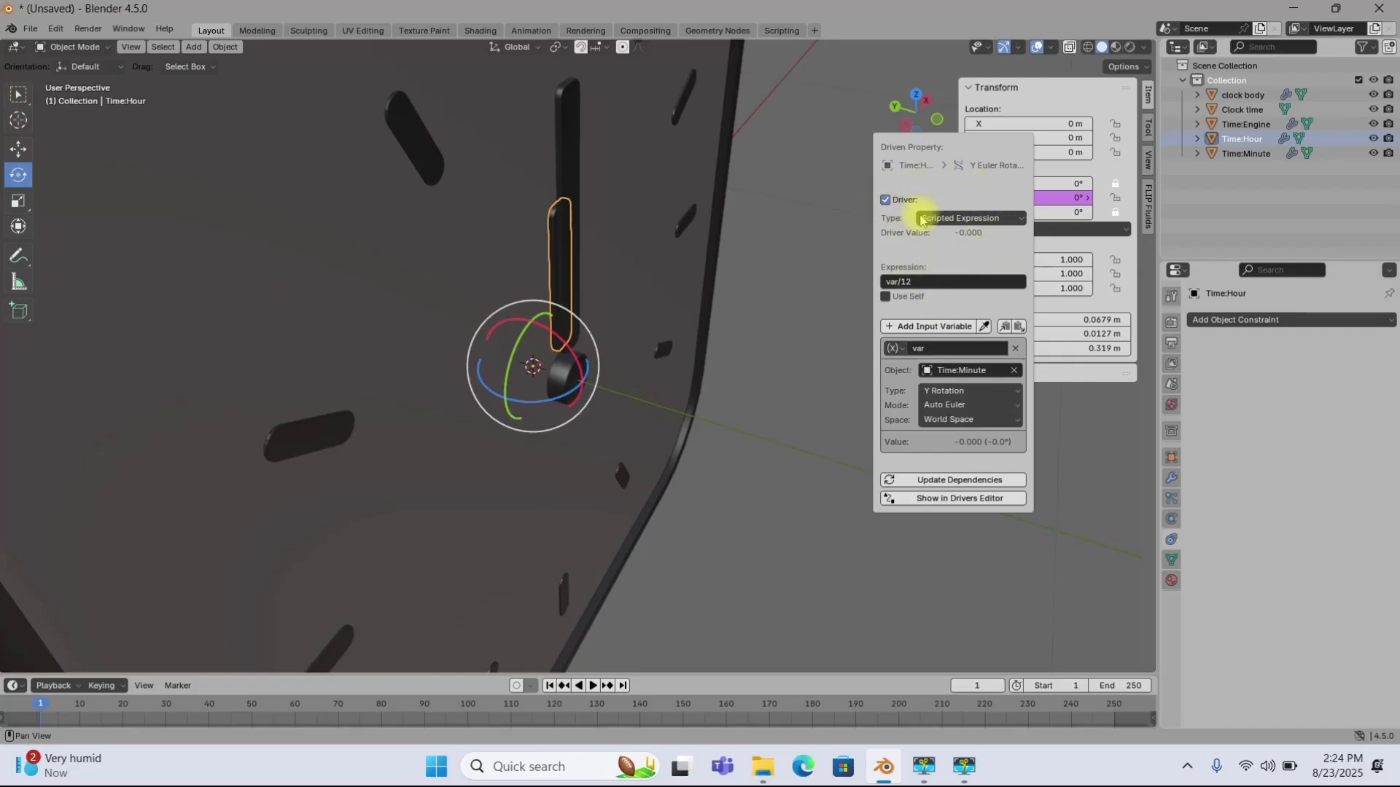
Step: Test-rotate the minute hand past one full turn with the driver enabled, and cancel the rotation
scroll(597, 231, down, 5)
middle_drag(597, 231, 539, 224)
click(541, 239)
key(r)
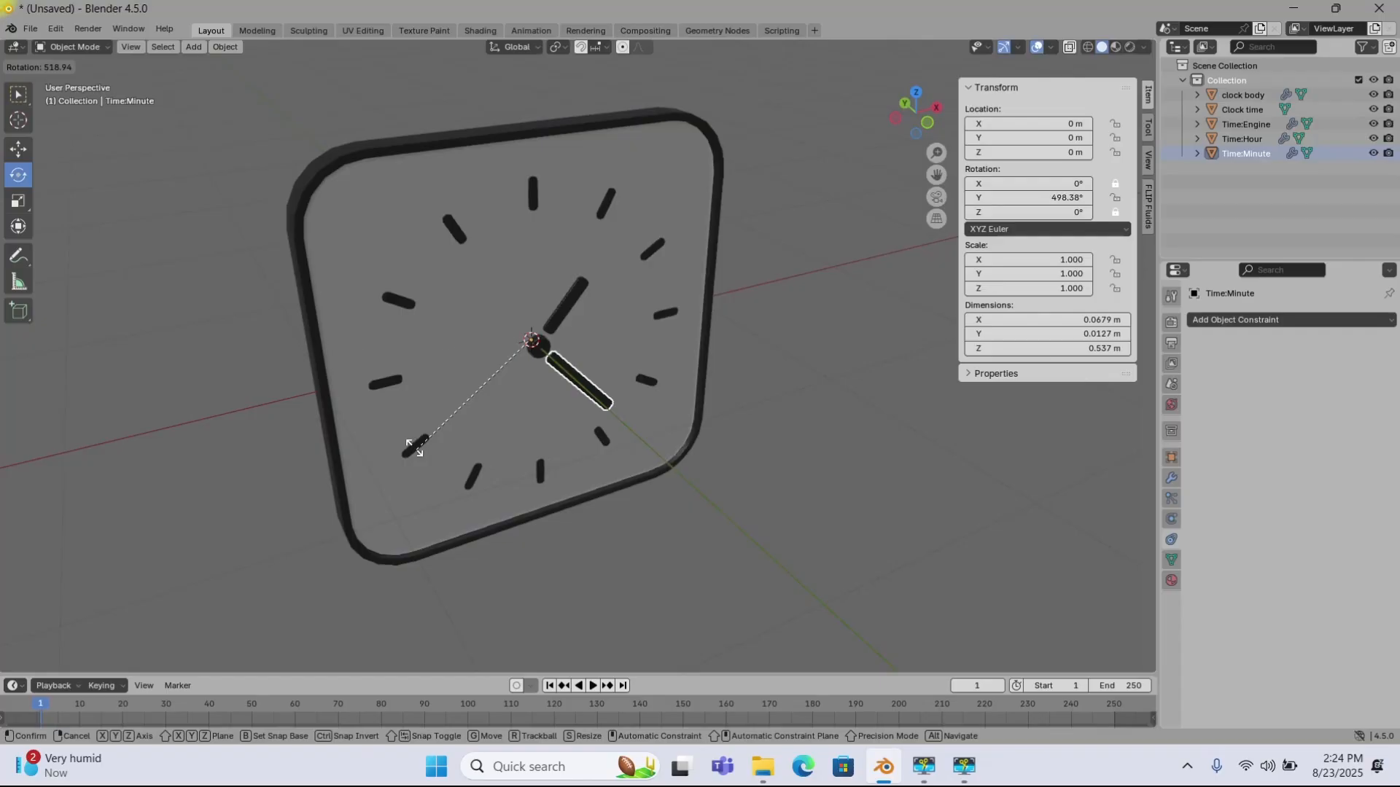
key(Escape)
Step: Rotate the minute hand through about twelve full turns to check the hour hand's full cycle, and cancel the rotation
middle_drag(661, 386, 563, 222)
scroll(547, 320, up, 3)
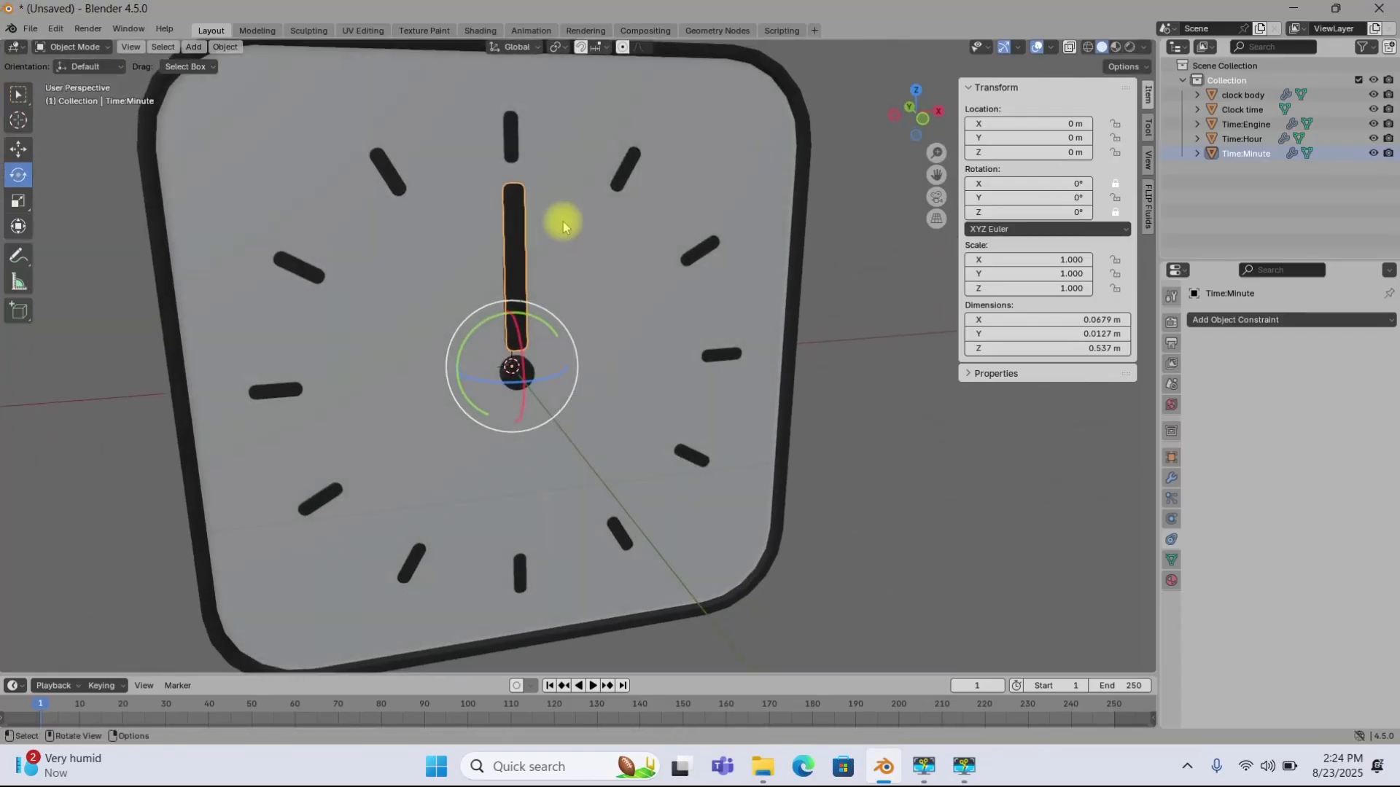
key(r)
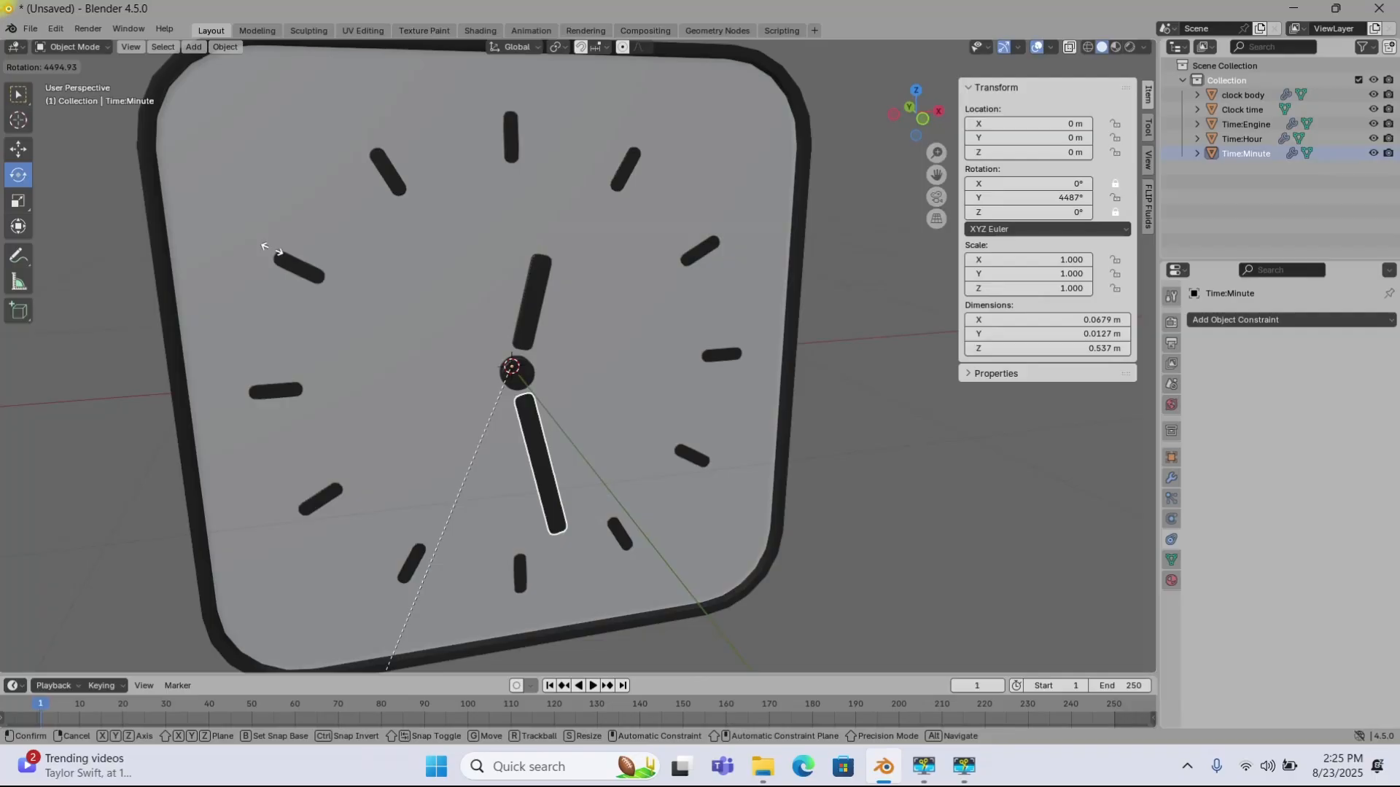
key(Escape)
scroll(603, 321, down, 5)
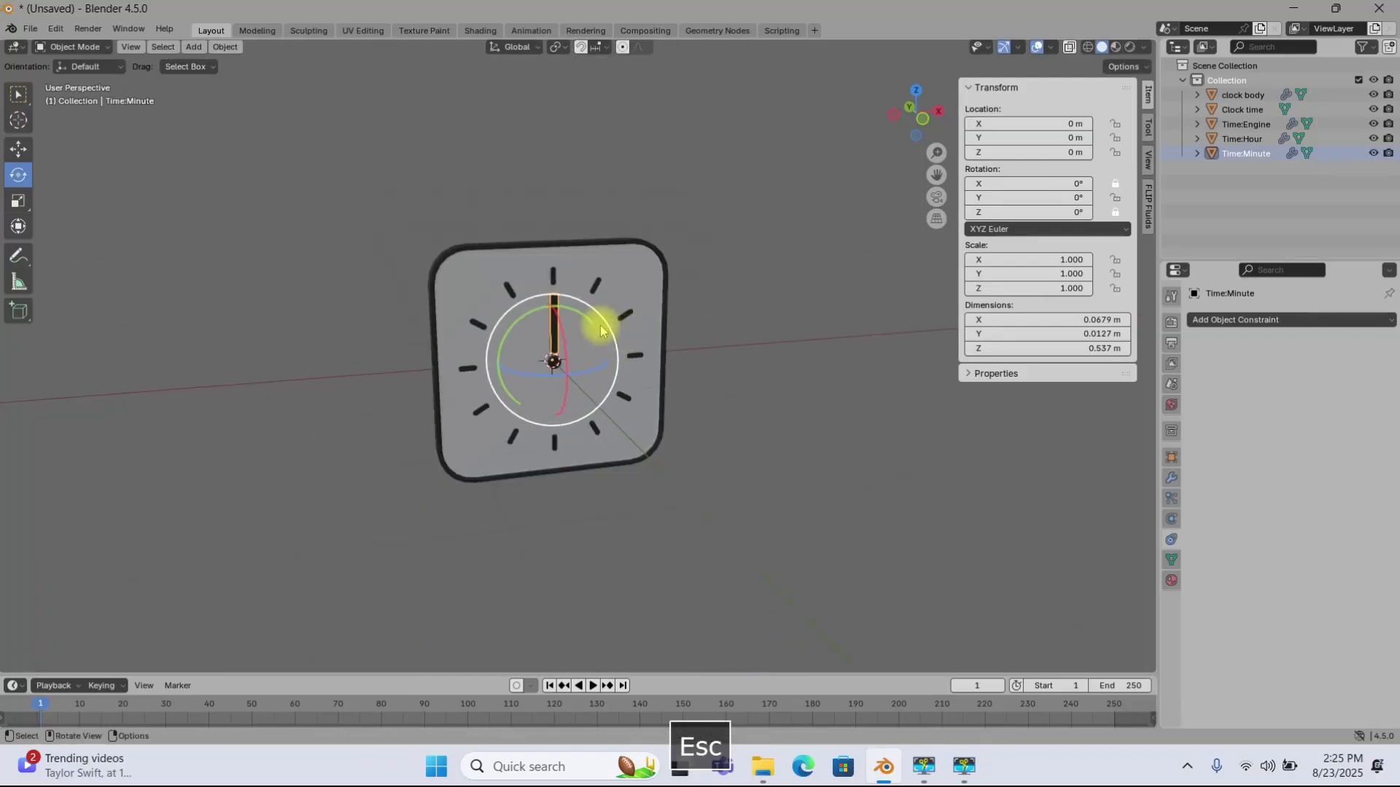
shift+middle_drag(565, 259, 564, 240)
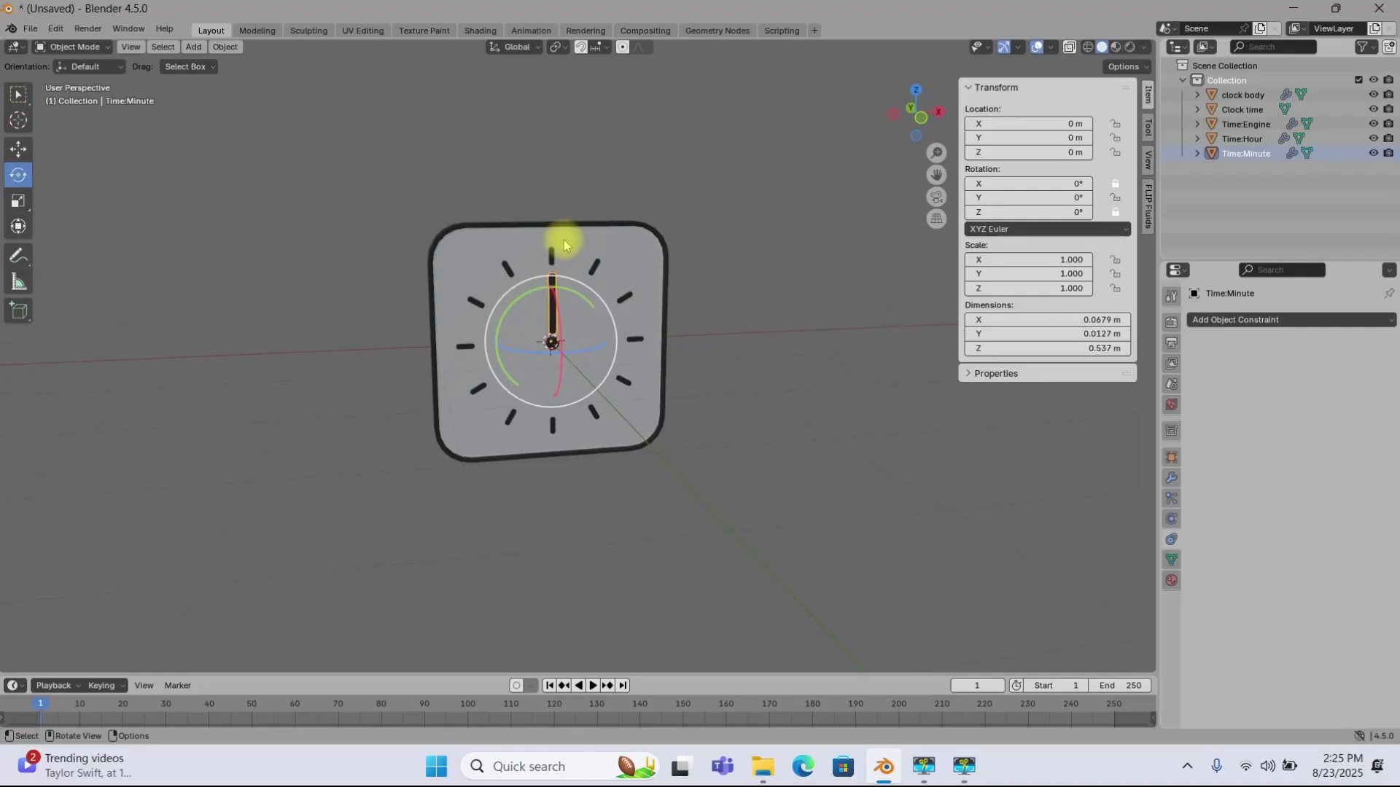
Step: Keyframe the minute hand's rotation at 0° on frame 1
scroll(572, 340, down, 5)
shift+middle_drag(573, 300, 570, 265)
scroll(562, 292, up, 4)
scroll(558, 304, up, 3)
shift+middle_drag(530, 146, 547, 247)
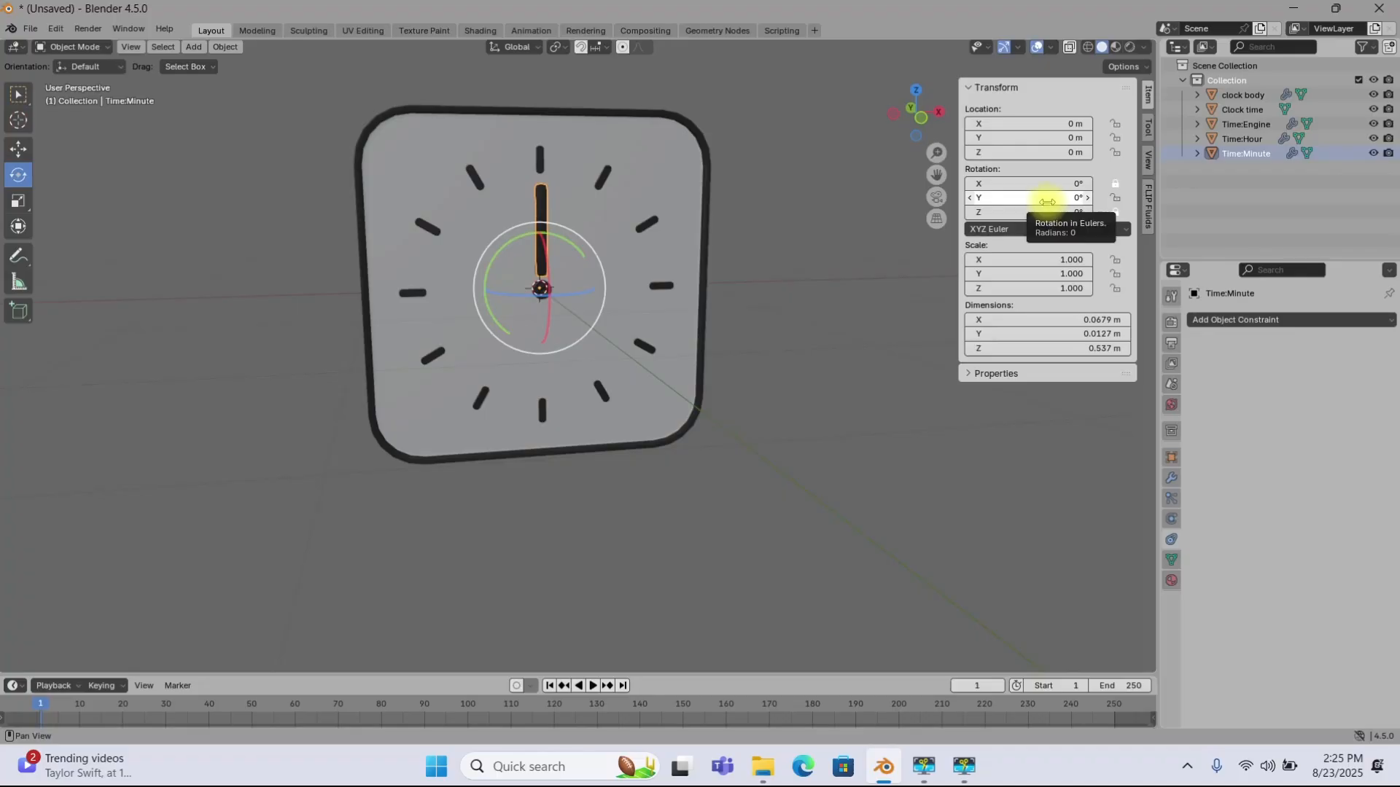
key(i)
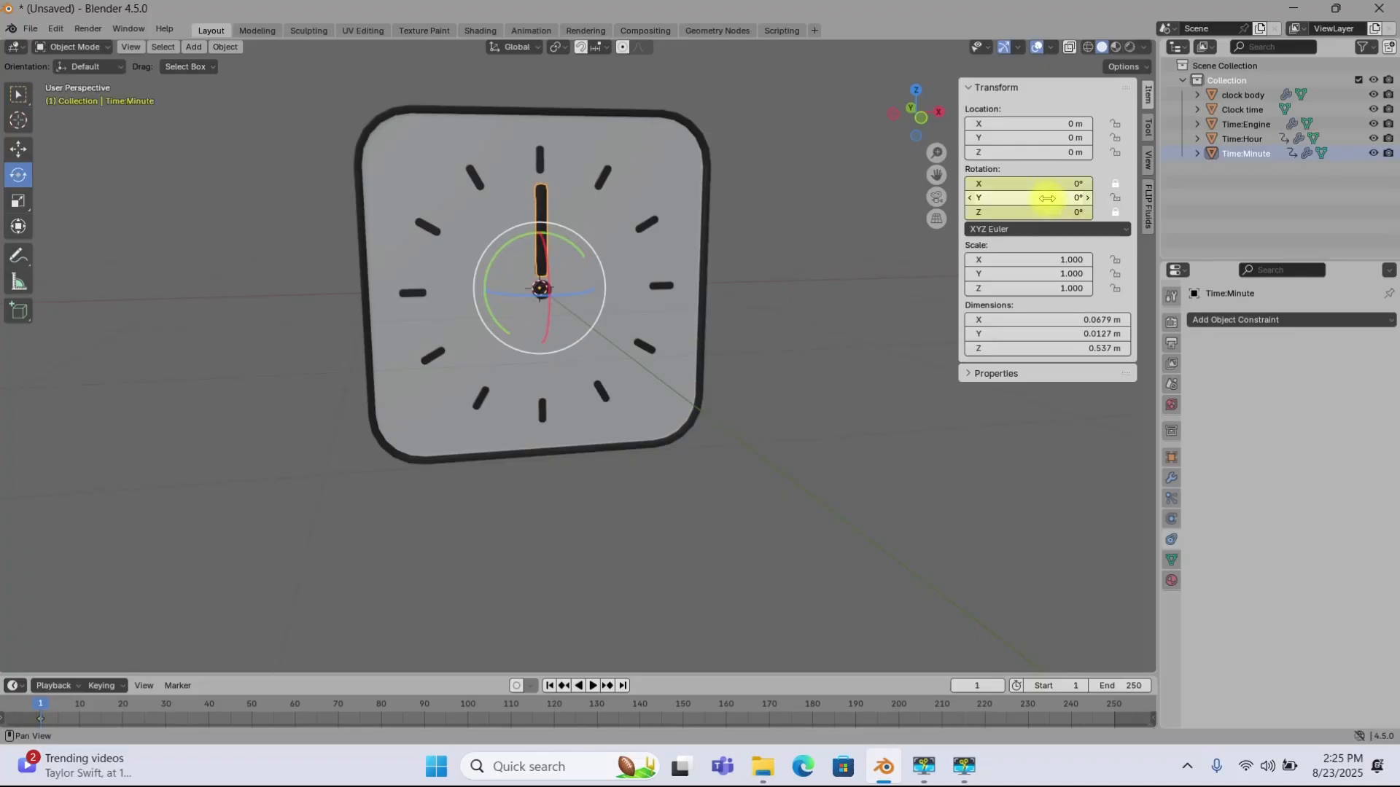
Step: Go to frame 100, set the minute hand's Y rotation to 720°, and keyframe its rotation there
key(space)
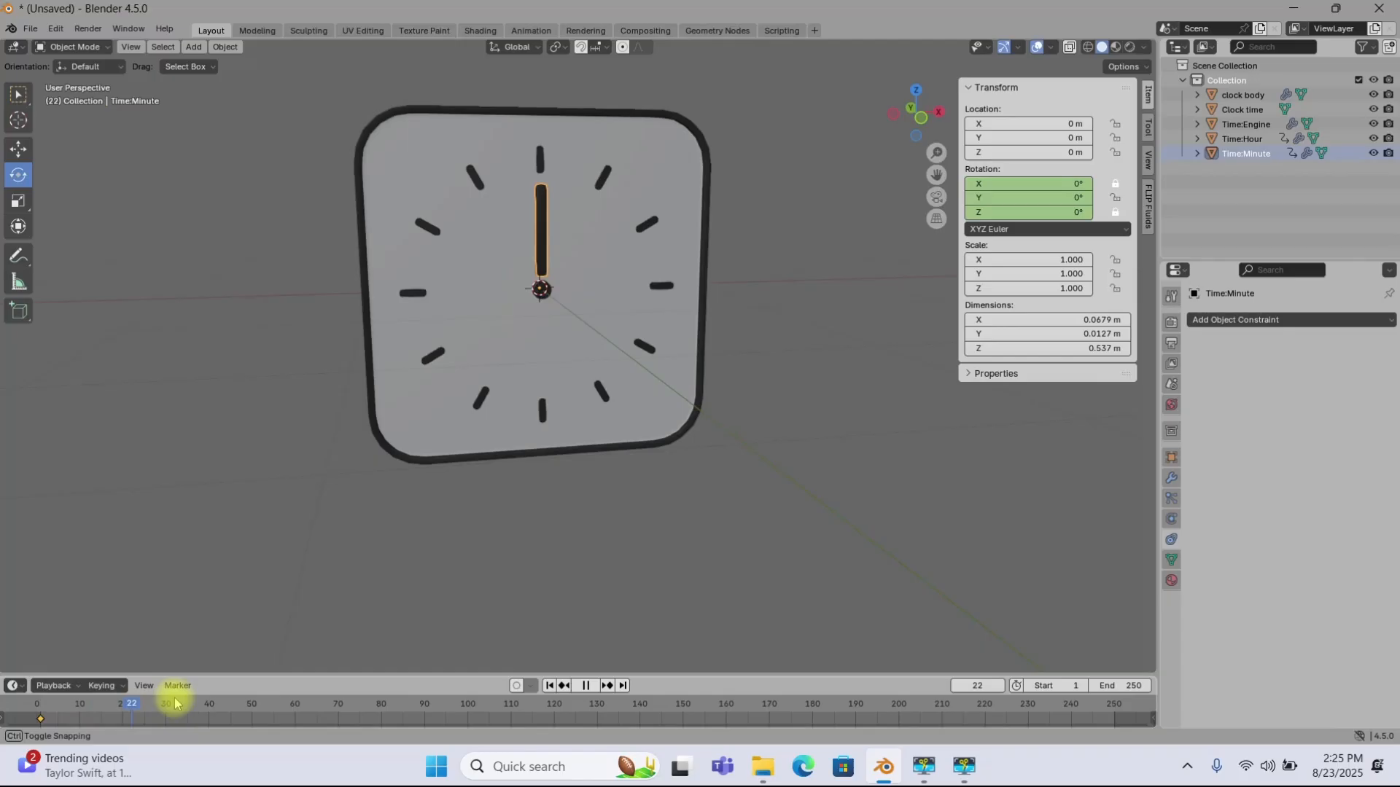
drag(189, 711, 583, 703)
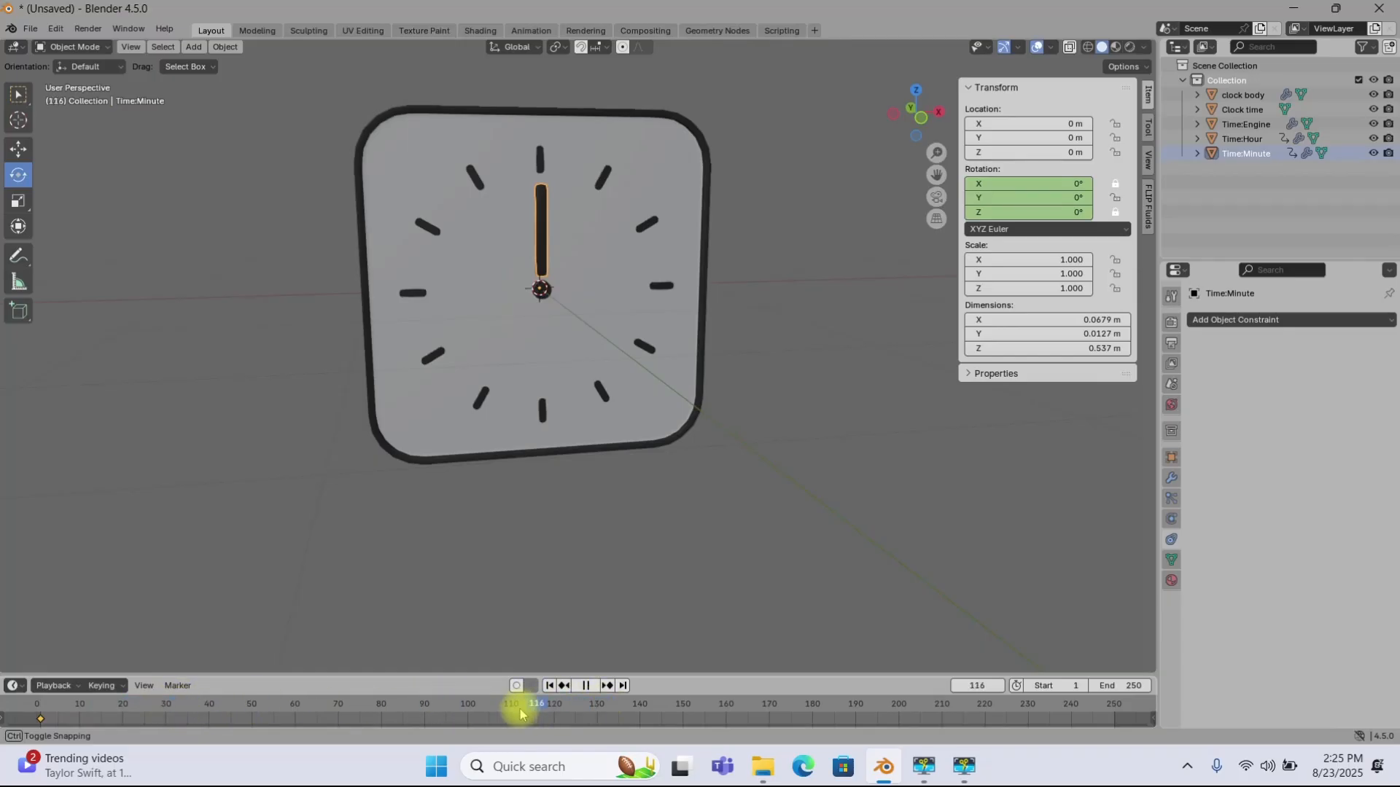
key(space)
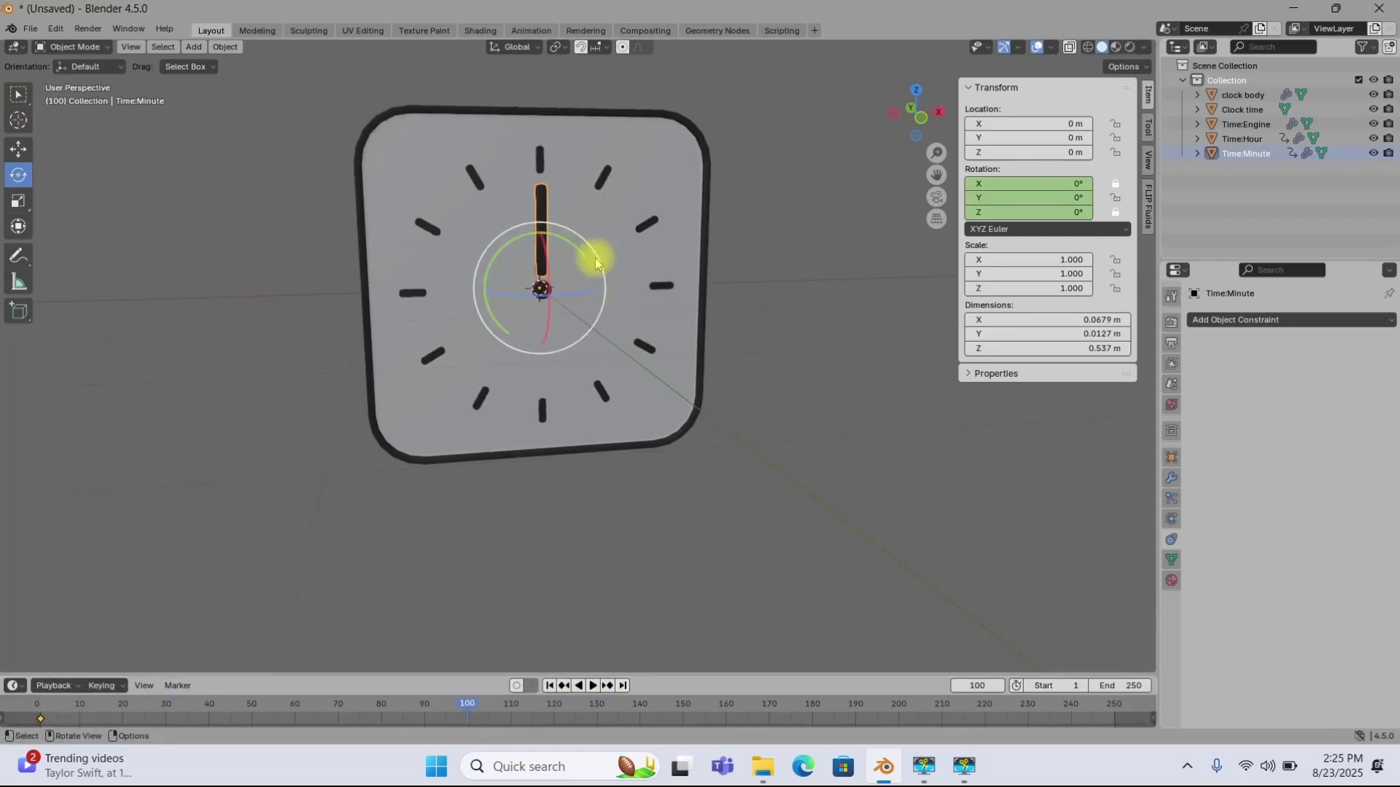
key(r)
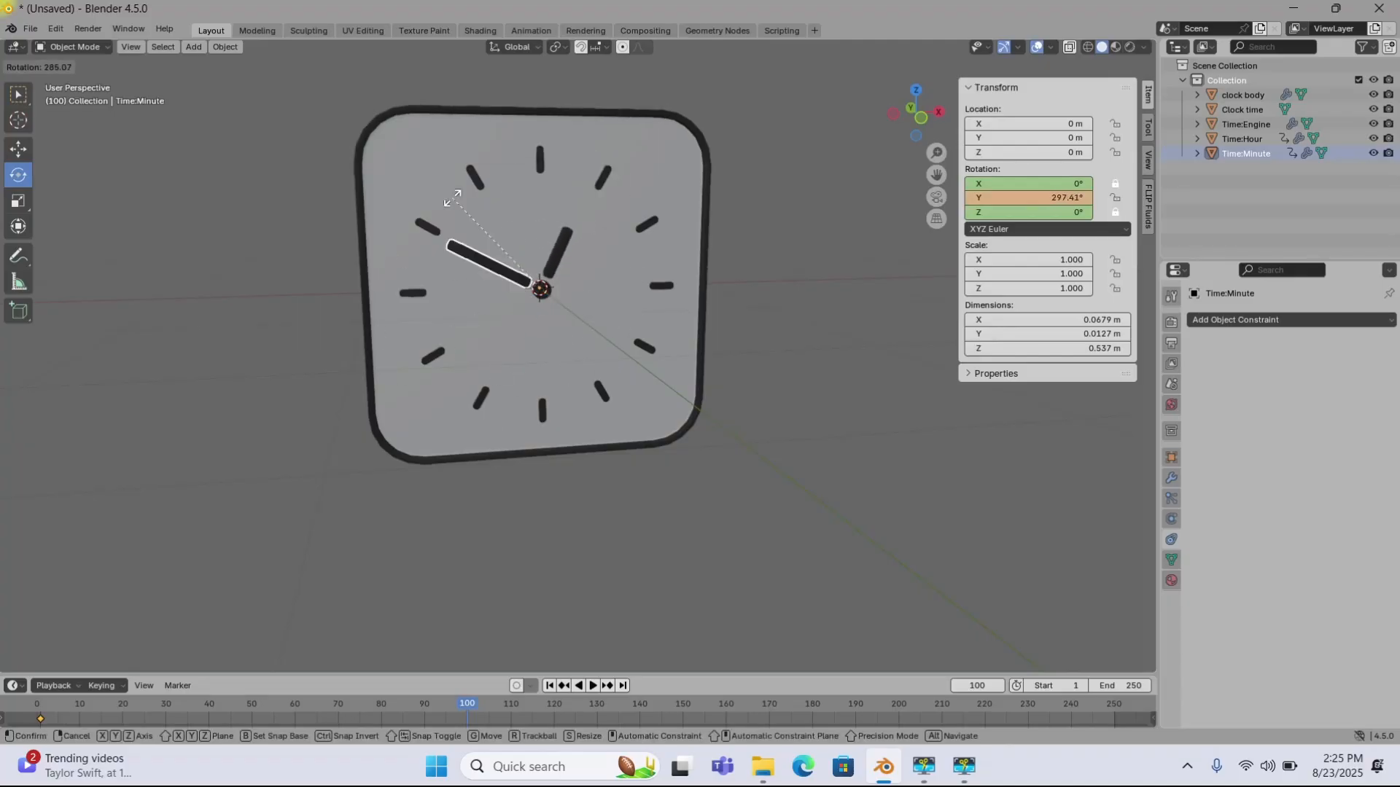
click(604, 178)
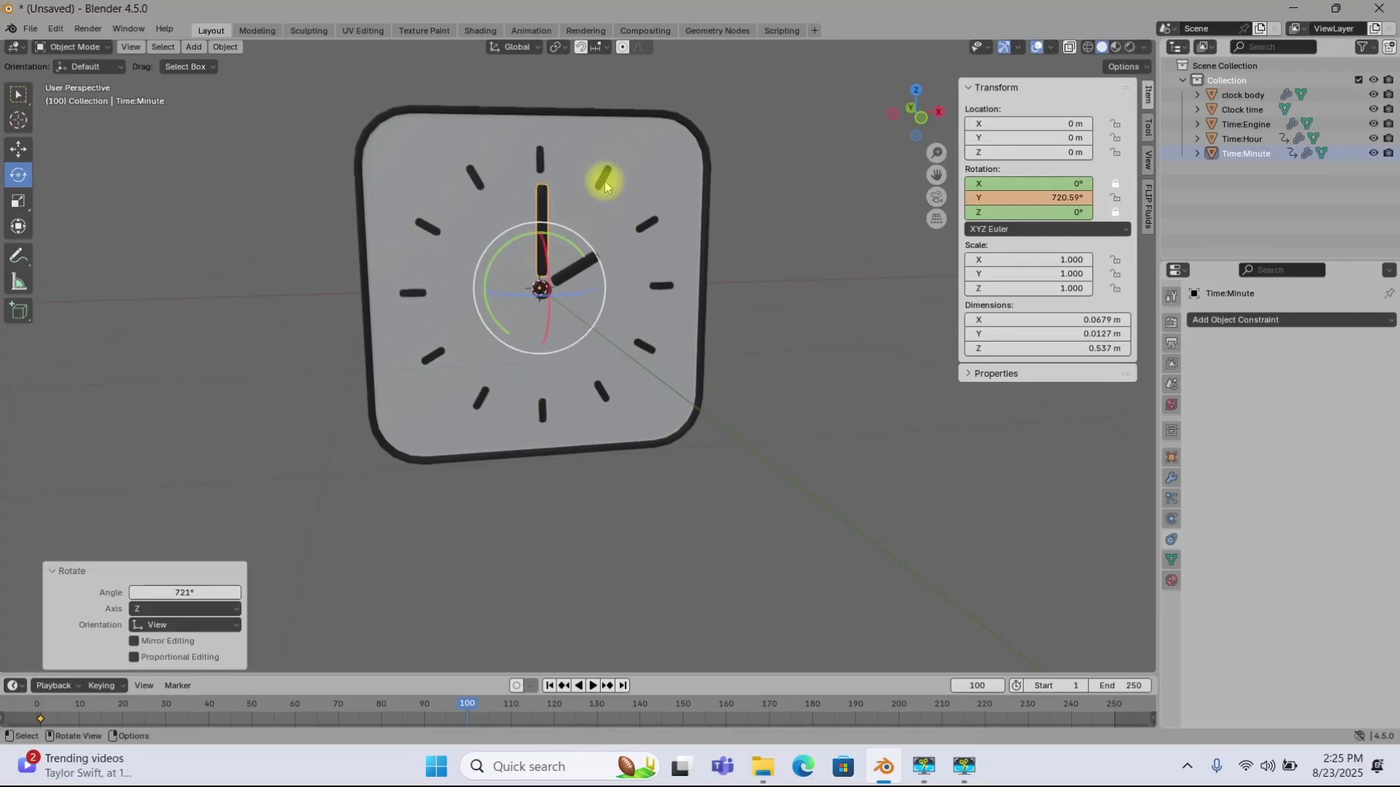
click(1044, 193)
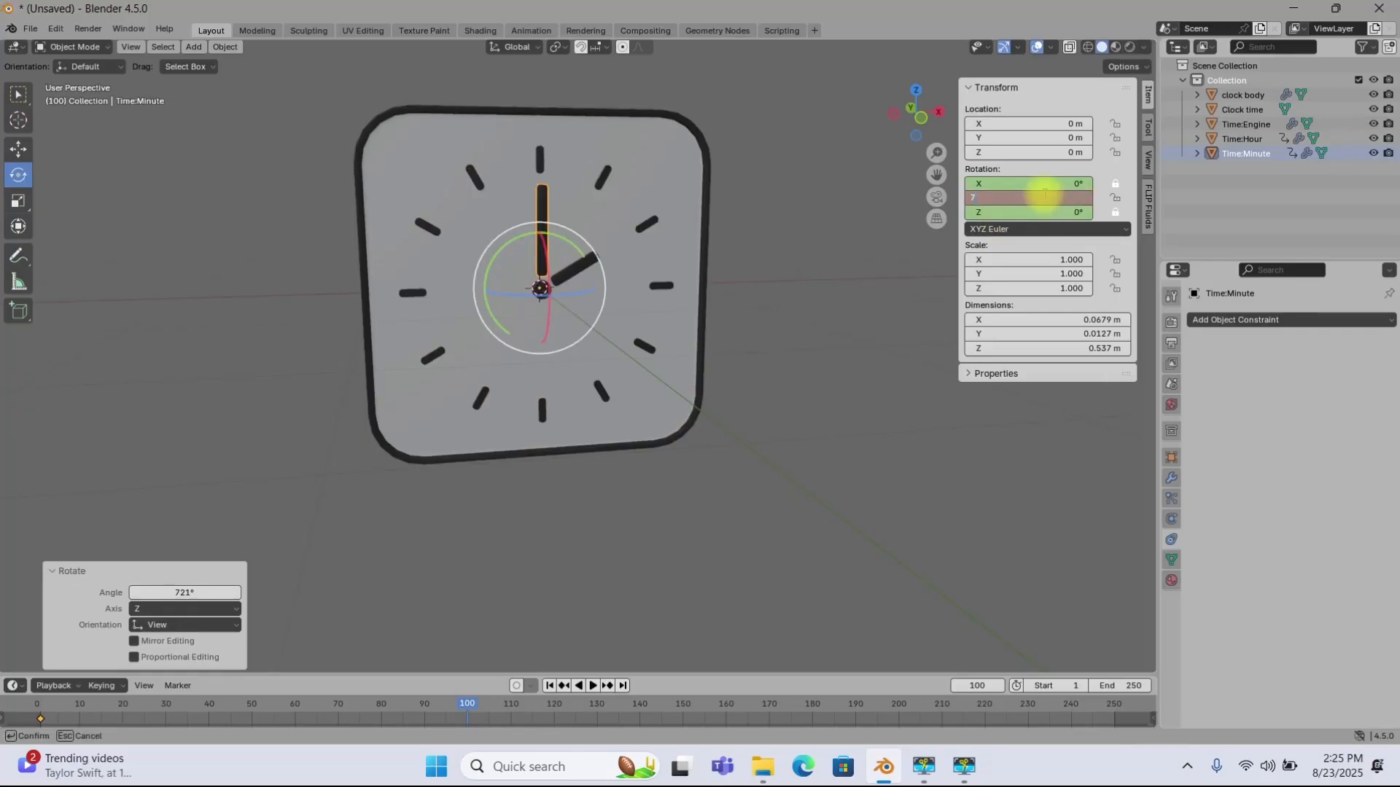
key(Return)
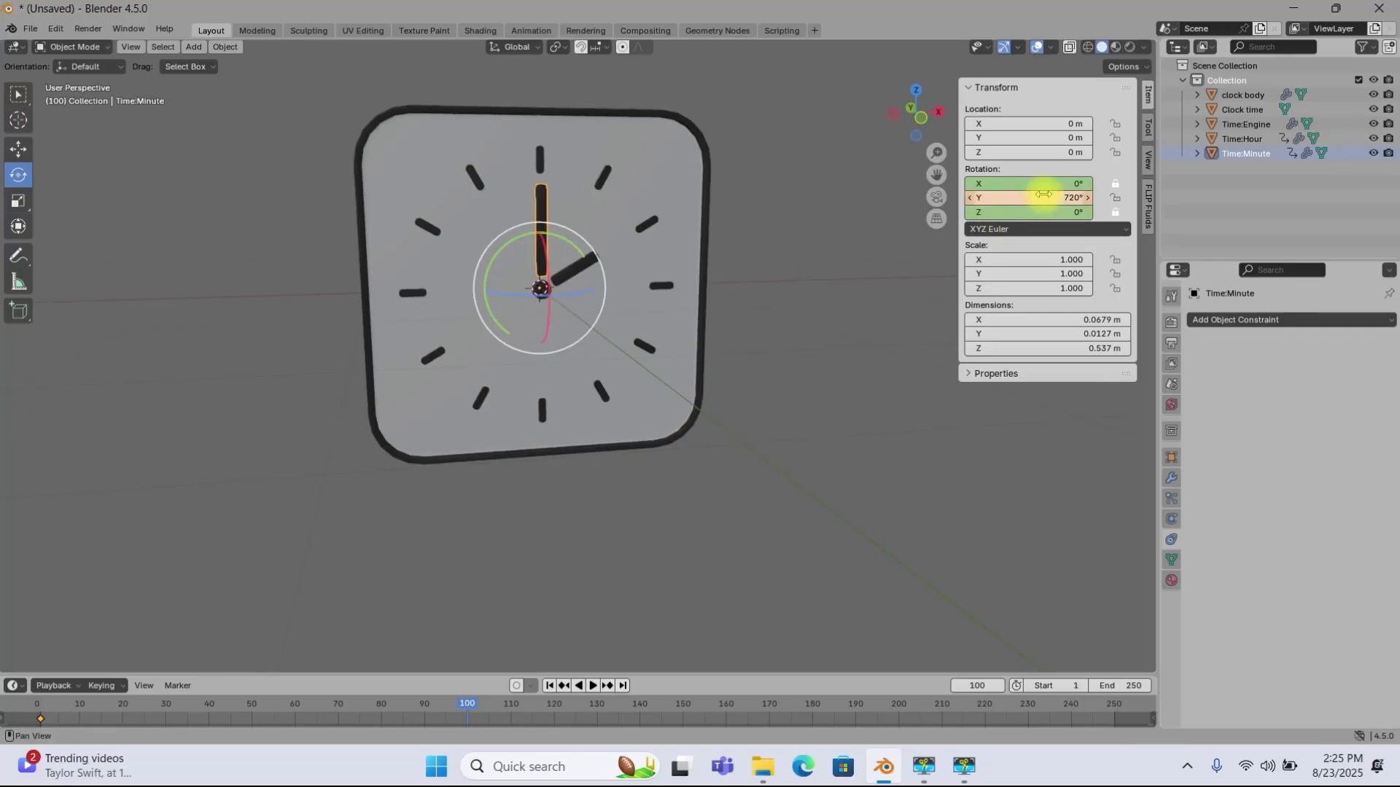
key(i)
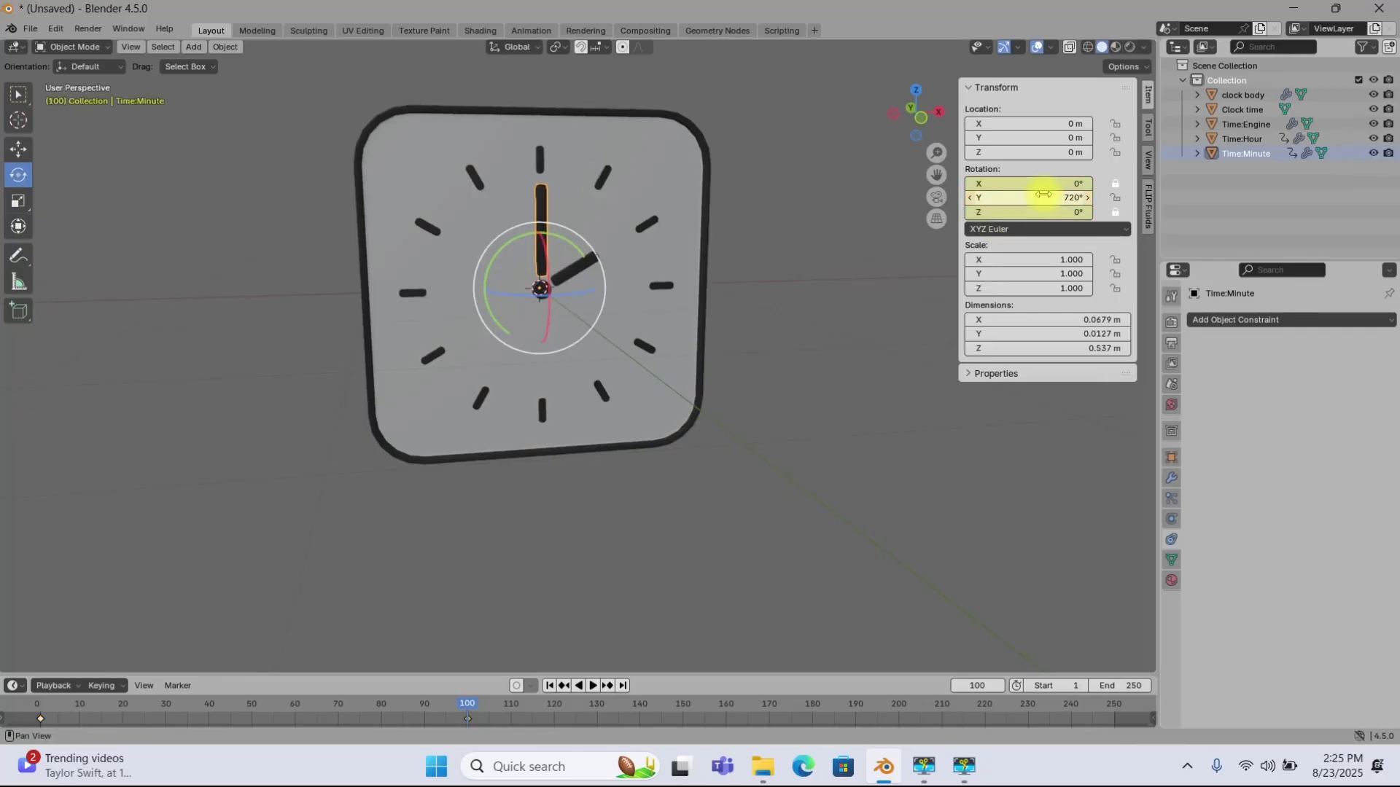
Step: Play the clock animation from the first frame to check the motion of both hands, and stop it
click(549, 685)
click(594, 685)
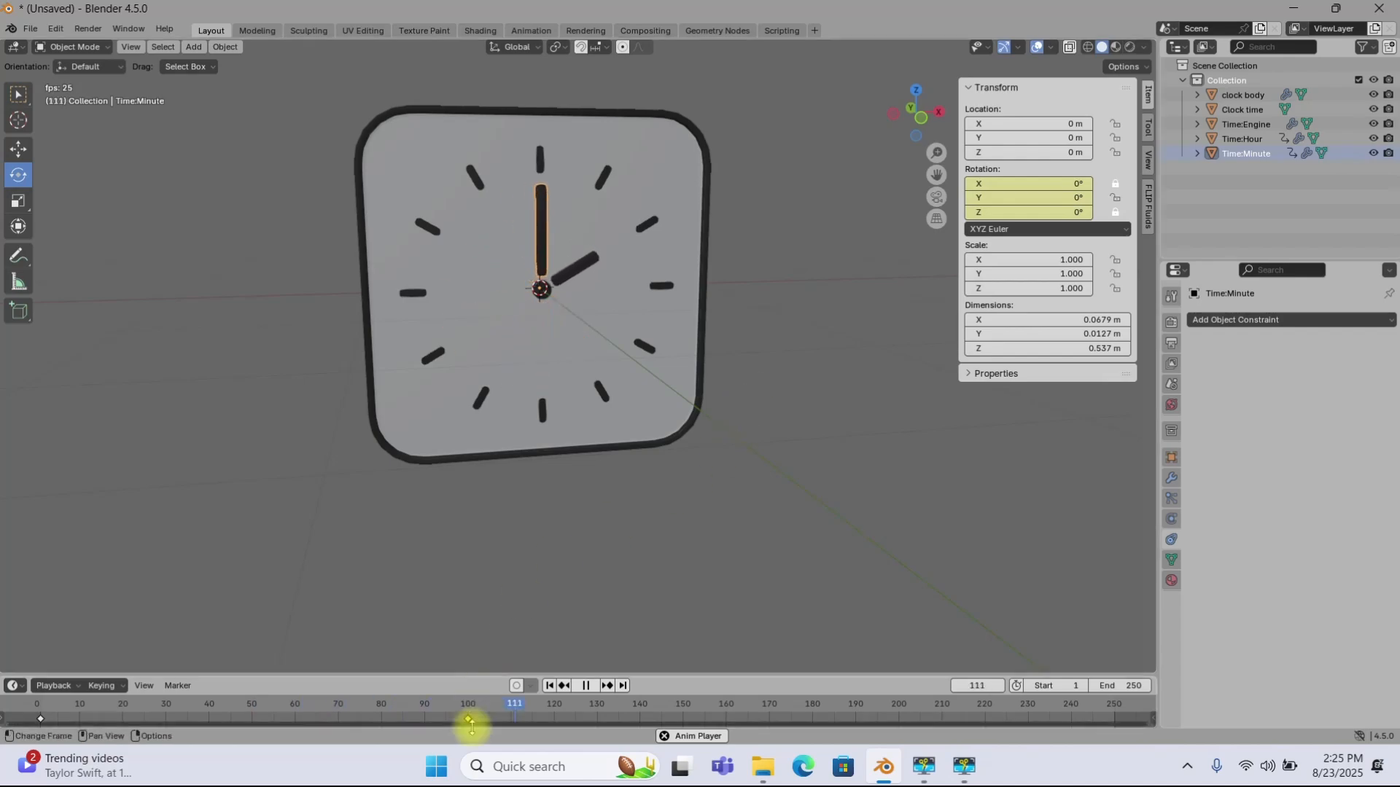
click(585, 685)
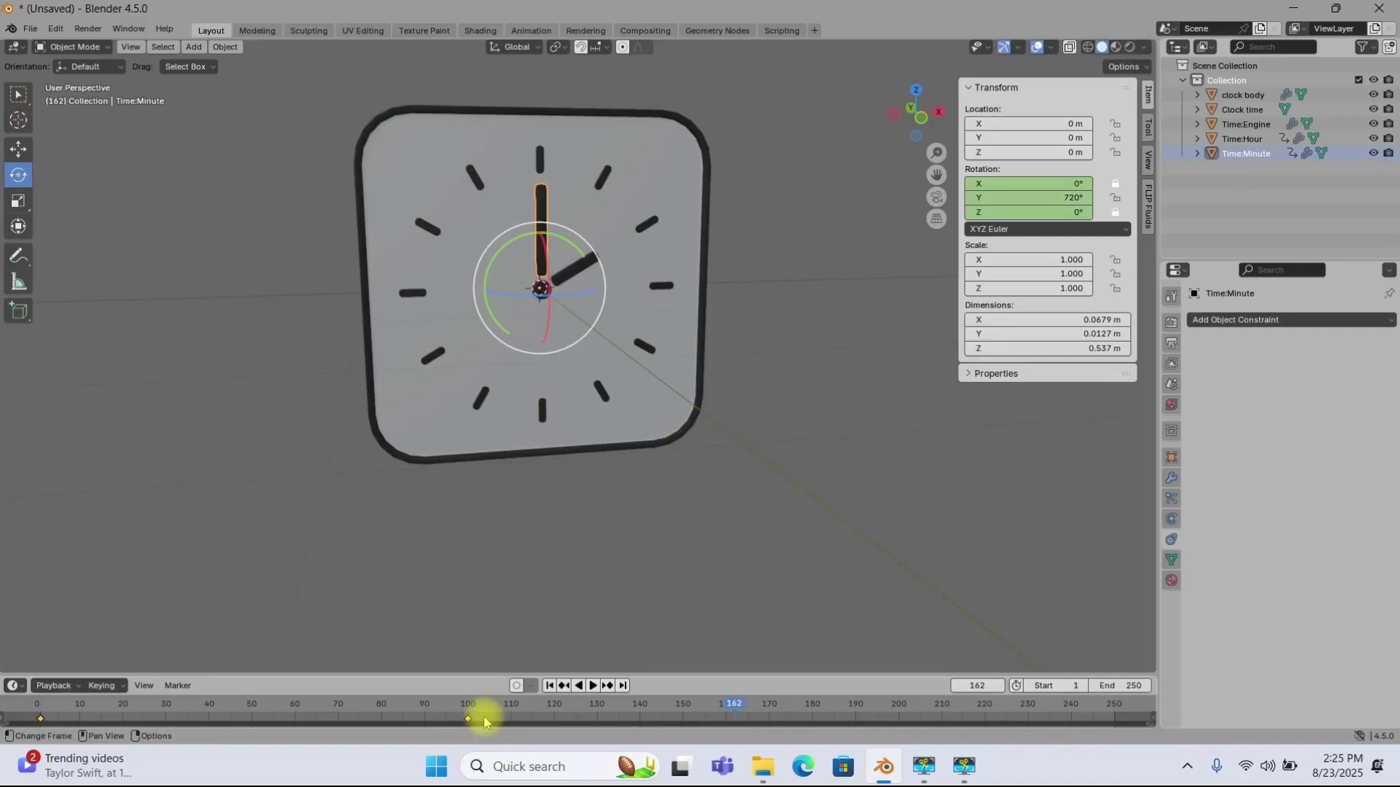
Step: Set the minute hand's keyframe interpolation to Linear and replay the animation from the first frame
key(t)
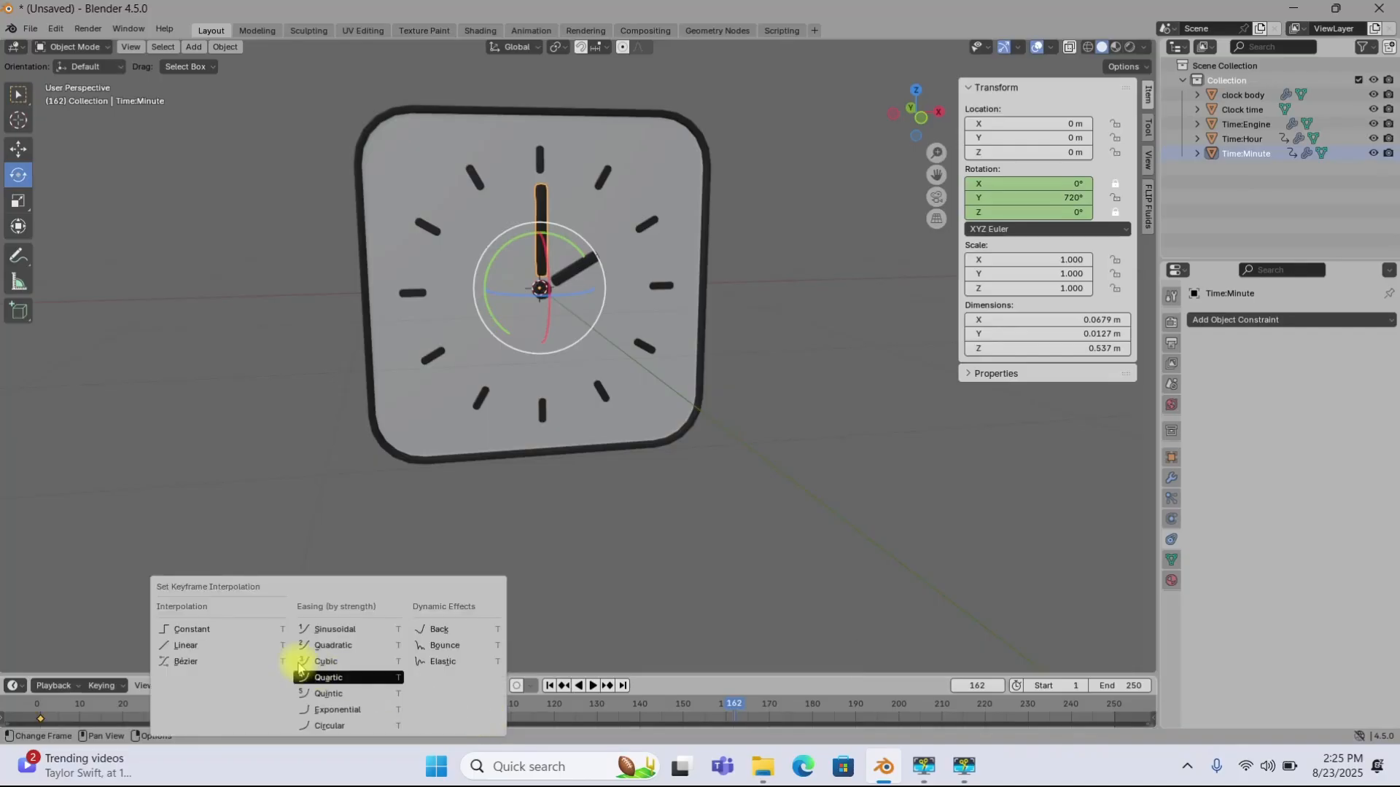
click(211, 650)
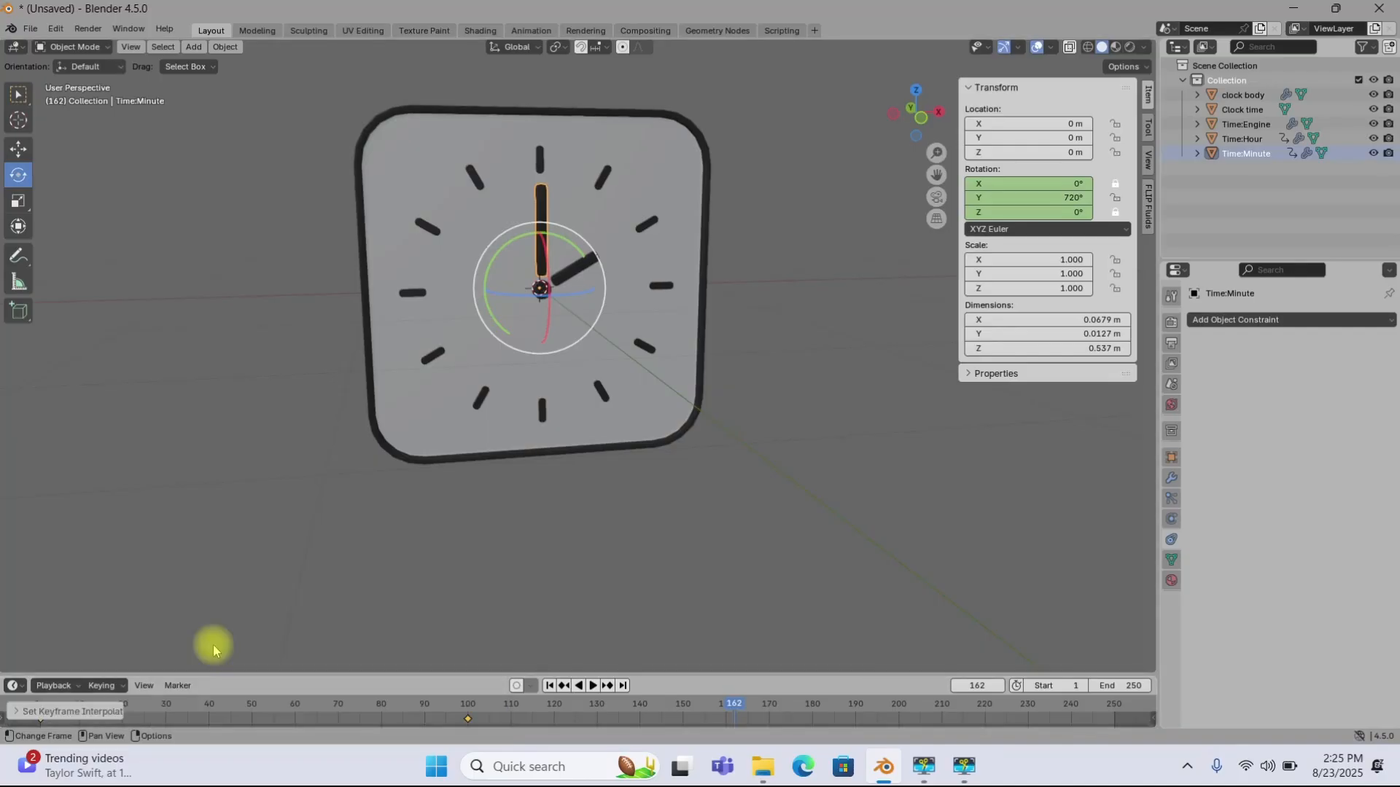
click(549, 685)
key(space)
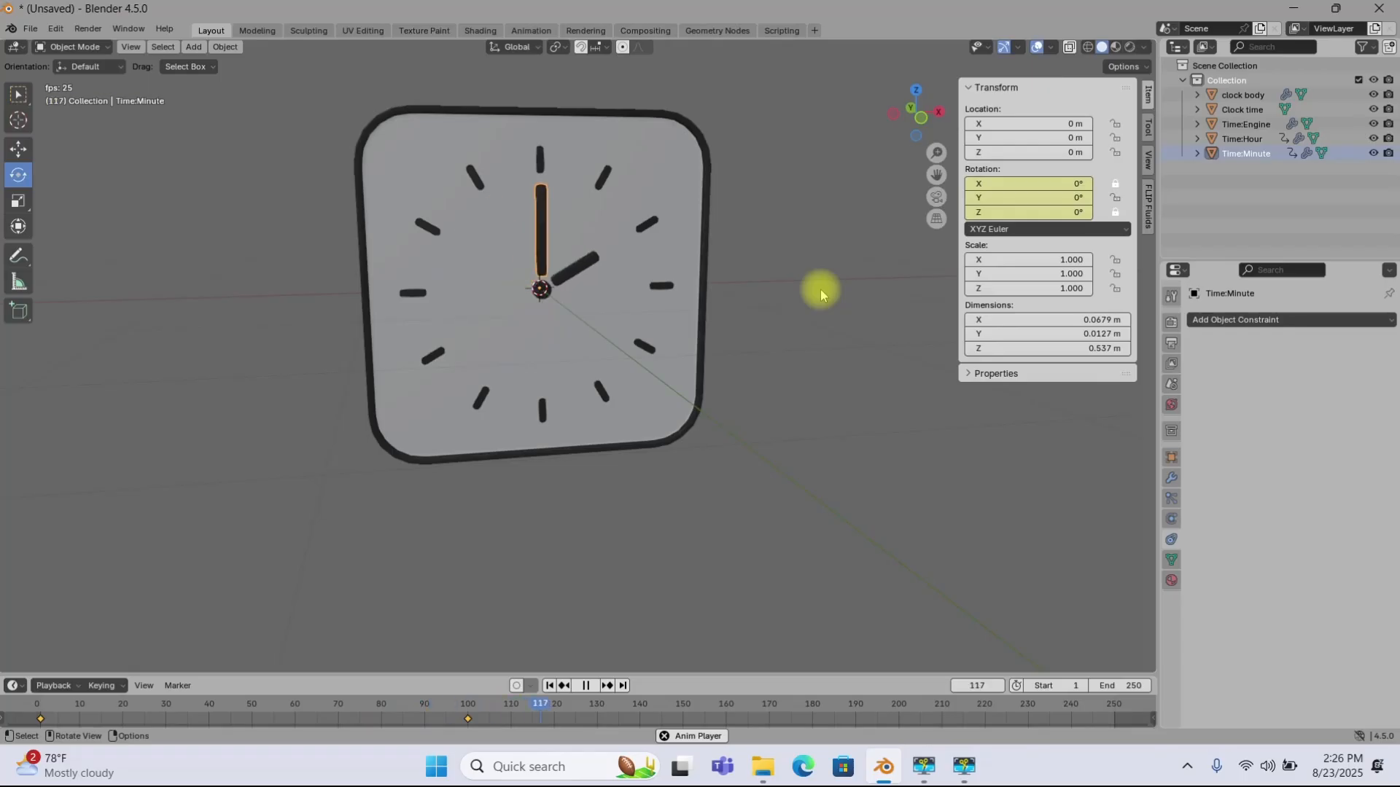
click(588, 685)
Step: Return to frame 1 and delete the minute hand's rotation keyframes at frames 1 and 100
click(550, 685)
drag(500, 719, 43, 738)
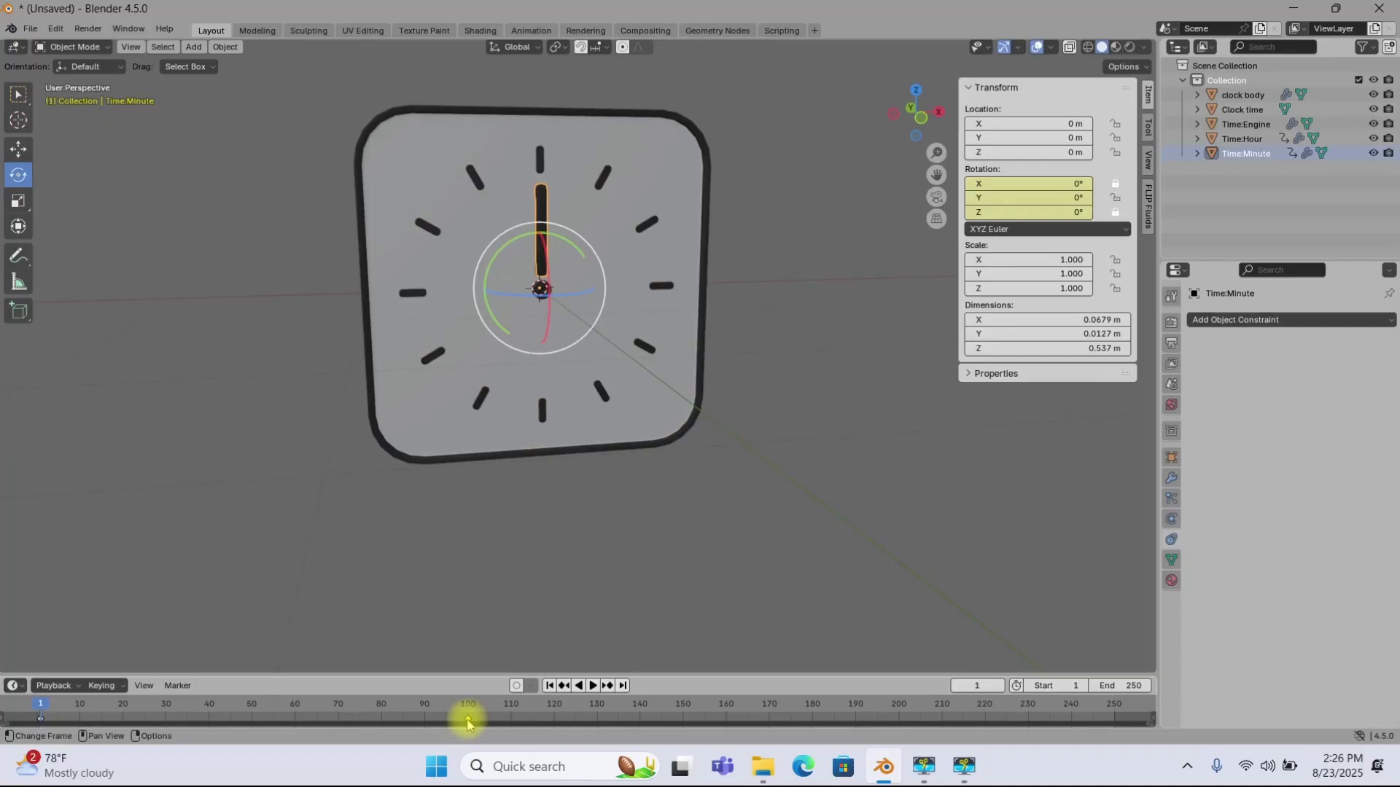
key(Delete)
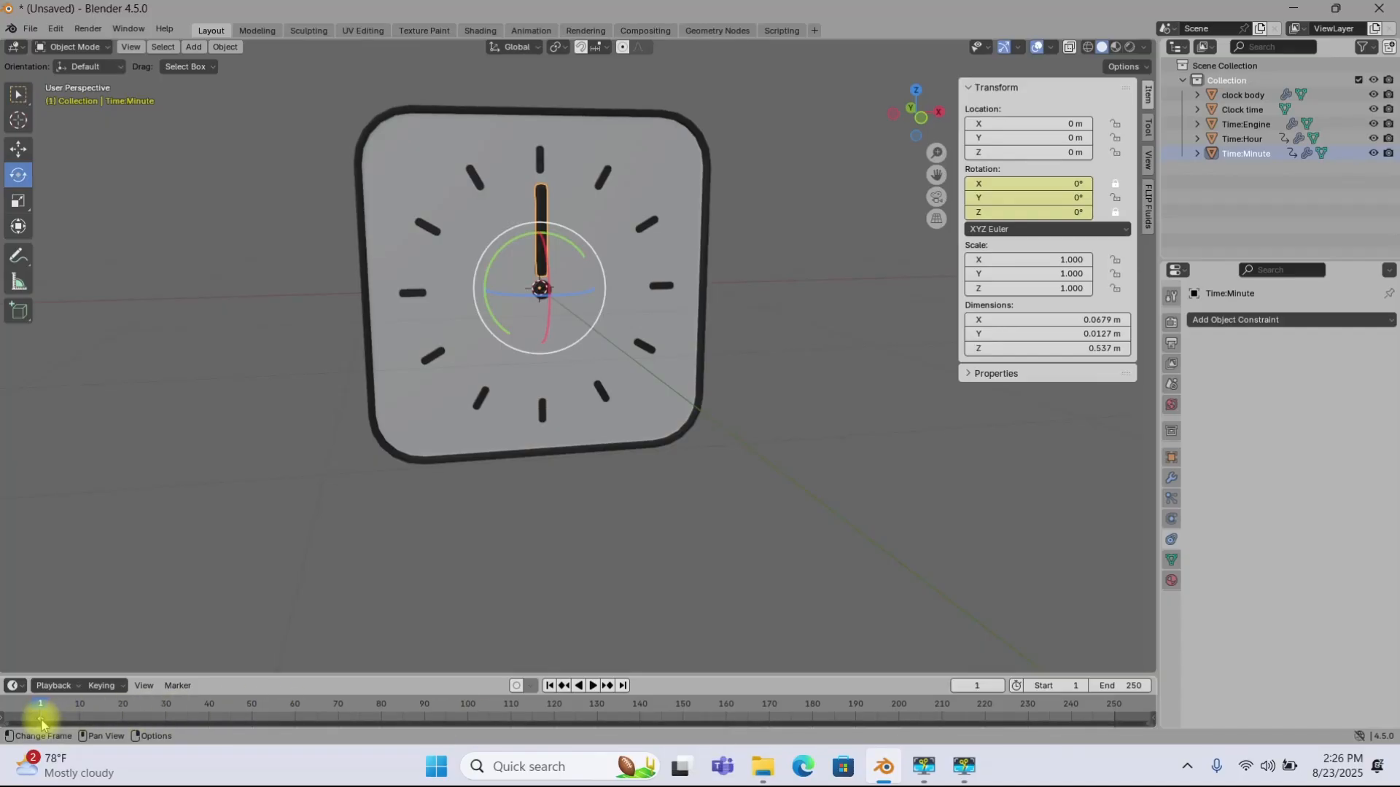
key(Delete)
Step: Deselect the minute hand, play the timeline without keyframes, and stop the playback
middle_drag(678, 234, 774, 217)
scroll(739, 232, up, 1)
click(775, 217)
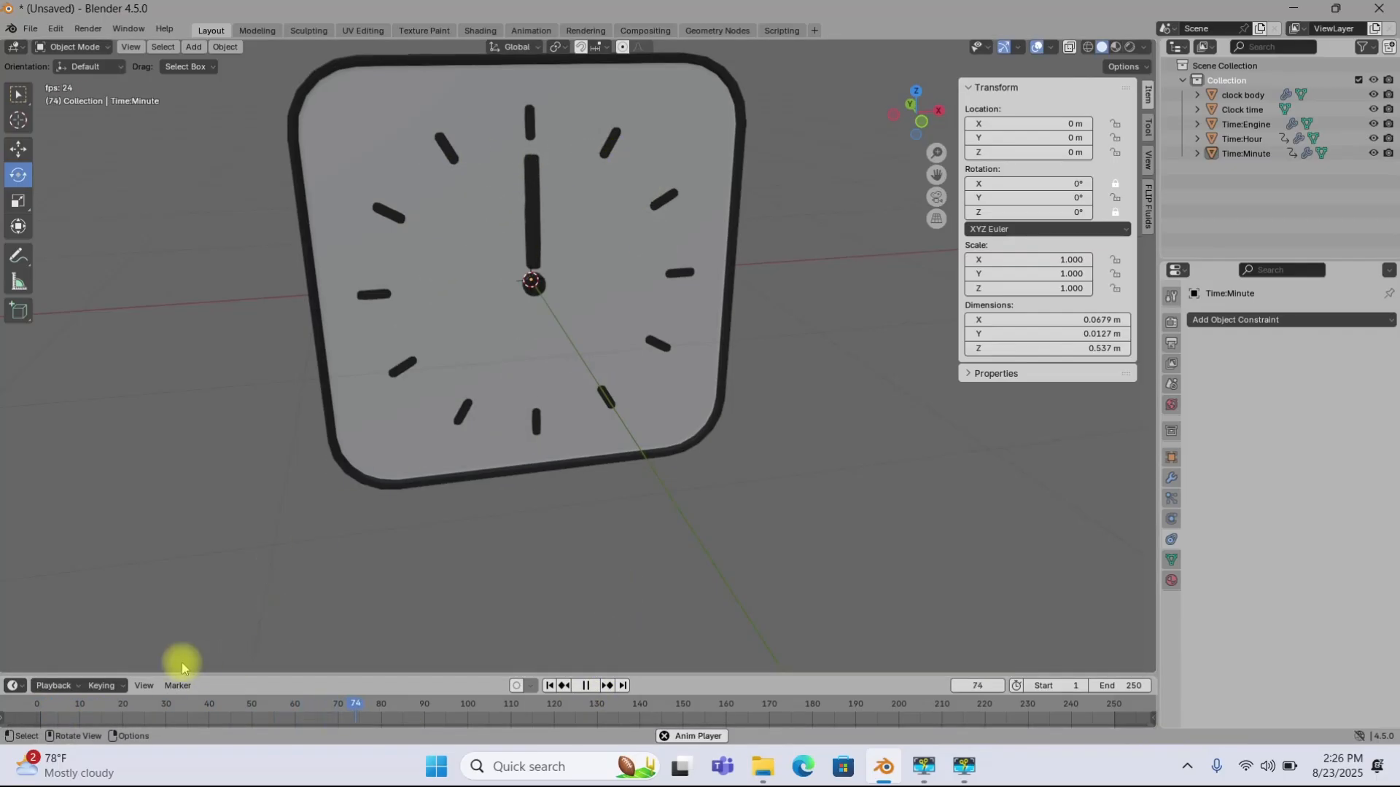
click(585, 686)
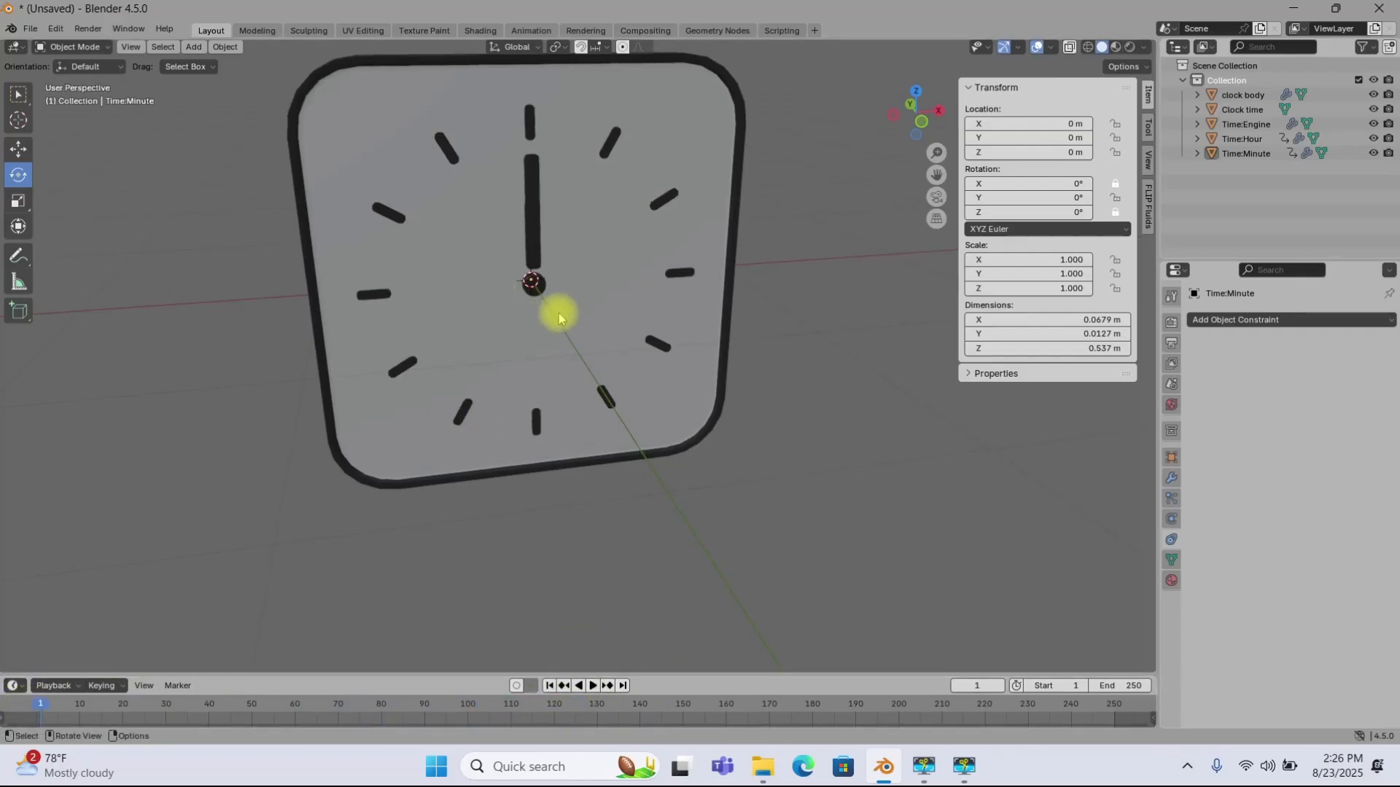
Step: Select the minute hand and add a driver to its Y rotation
scroll(559, 318, down, 4)
scroll(544, 325, up, 6)
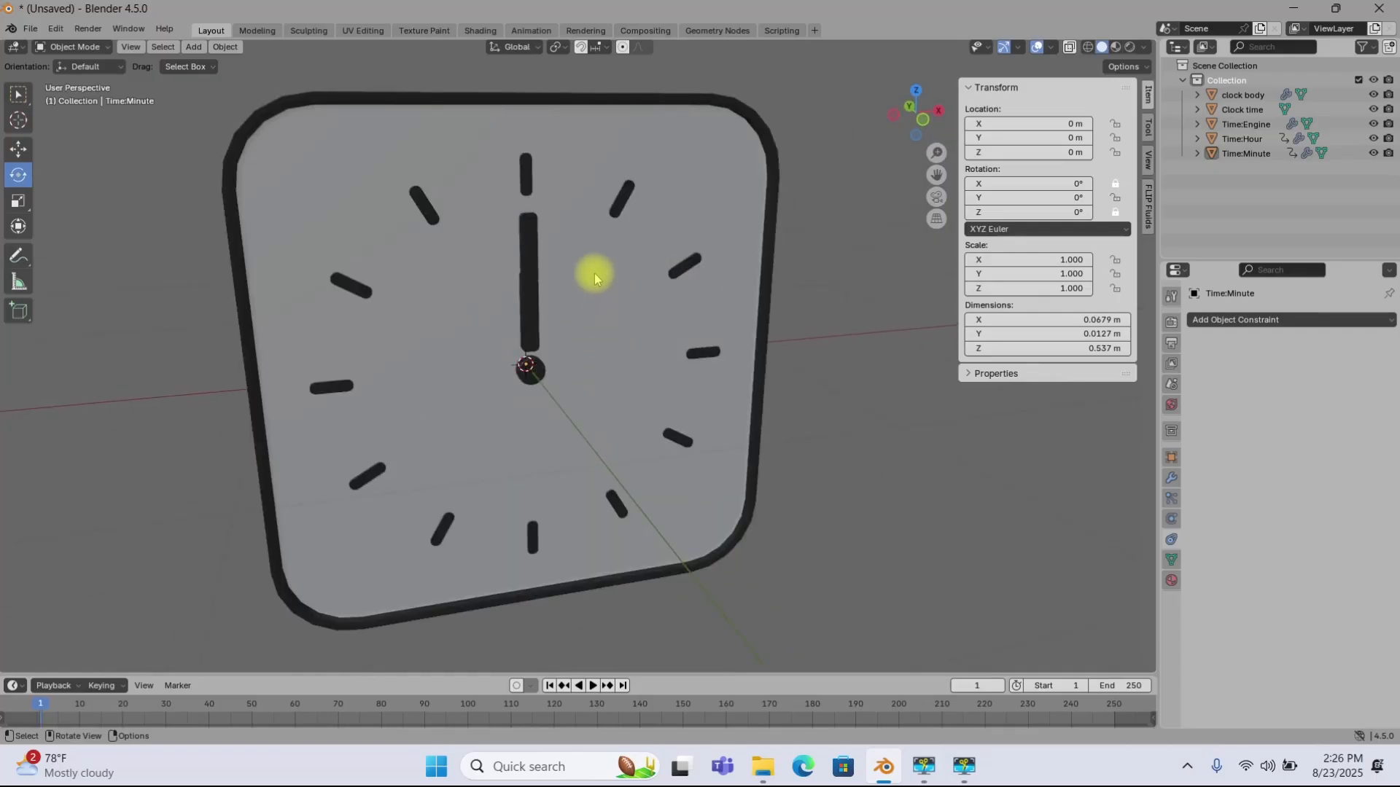
mouse_move(612, 236)
middle_down()
mouse_move(650, 245)
mouse_move(641, 220)
mouse_move(663, 251)
mouse_move(619, 259)
middle_up()
click(539, 271)
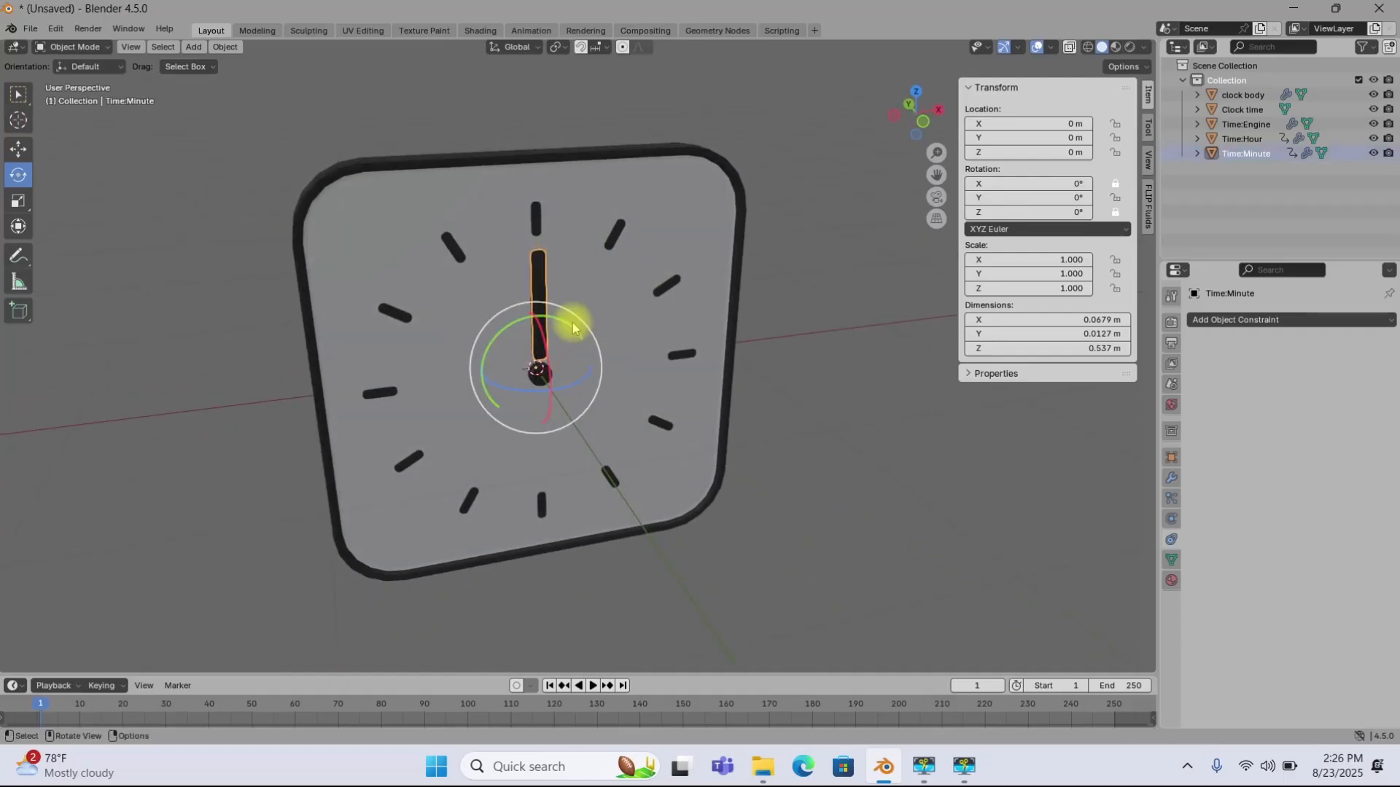
right_click(1030, 197)
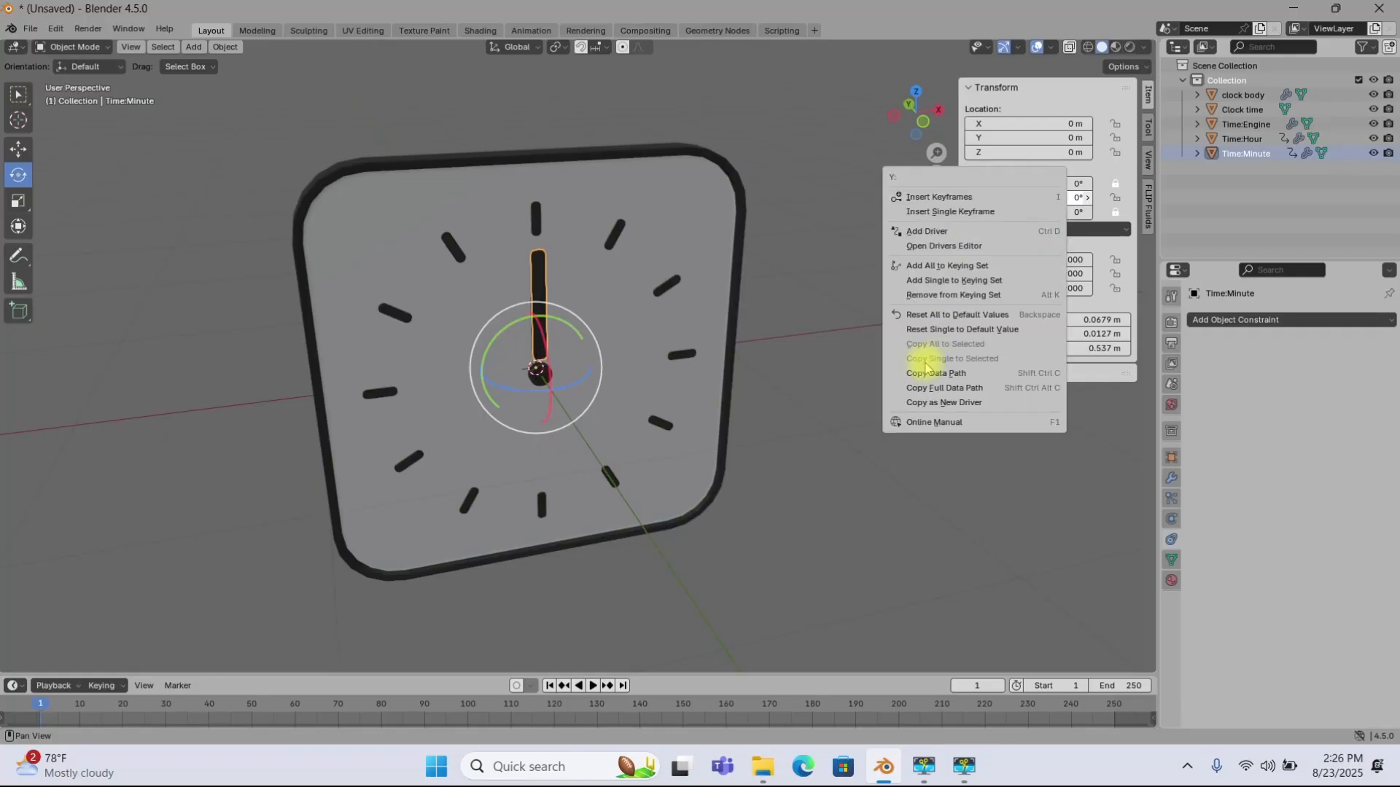
click(927, 232)
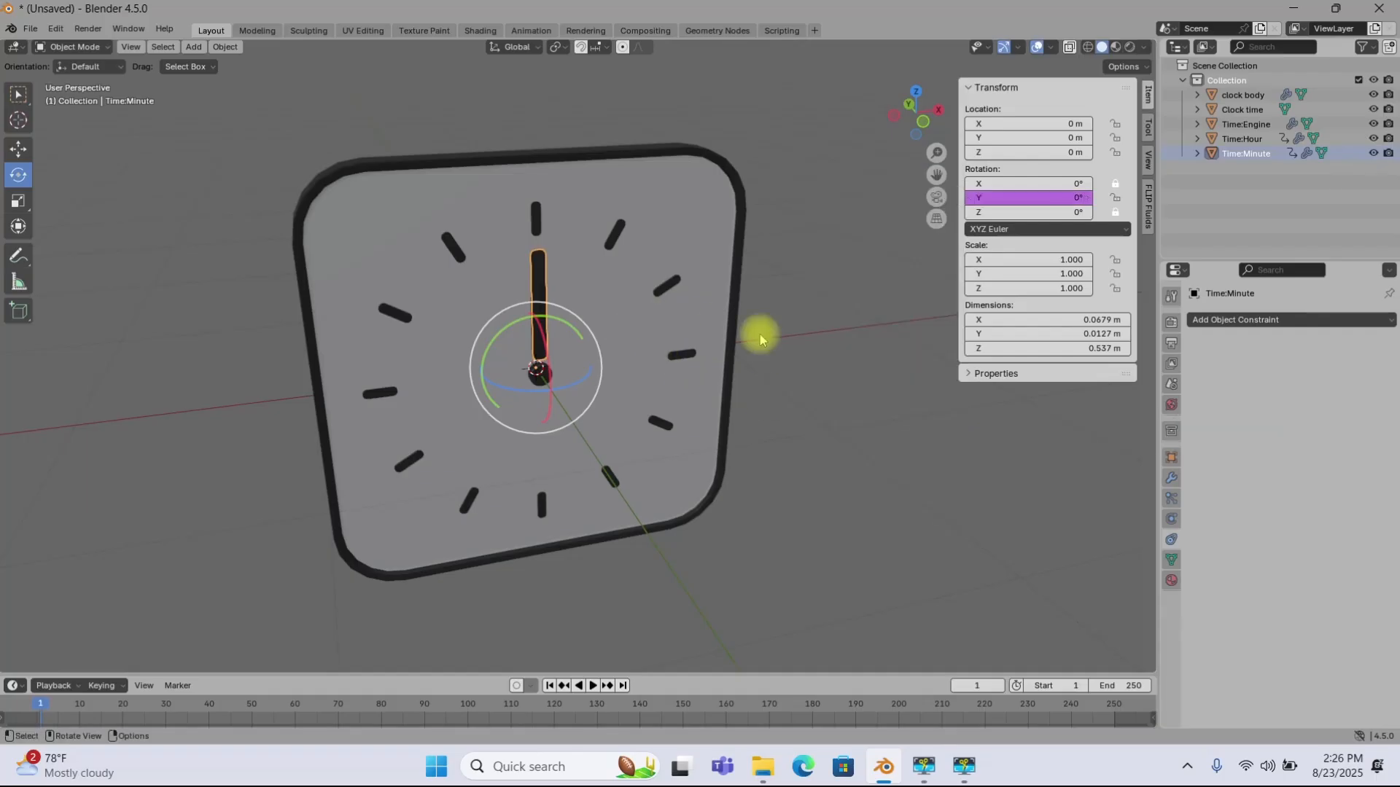
Step: Open the settings of the minute hand's Y rotation driver, look over the driver type, and delete the driver
right_click(1036, 199)
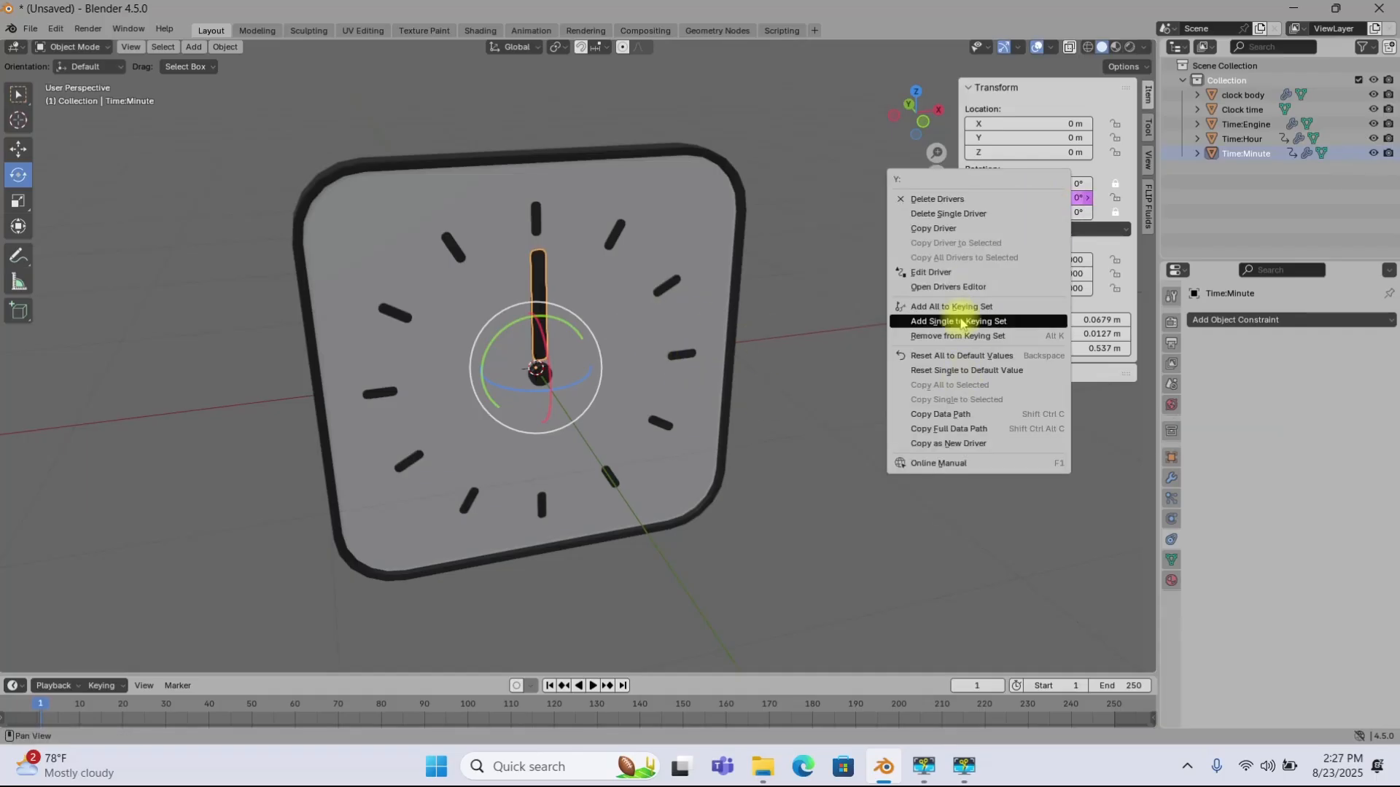
click(947, 273)
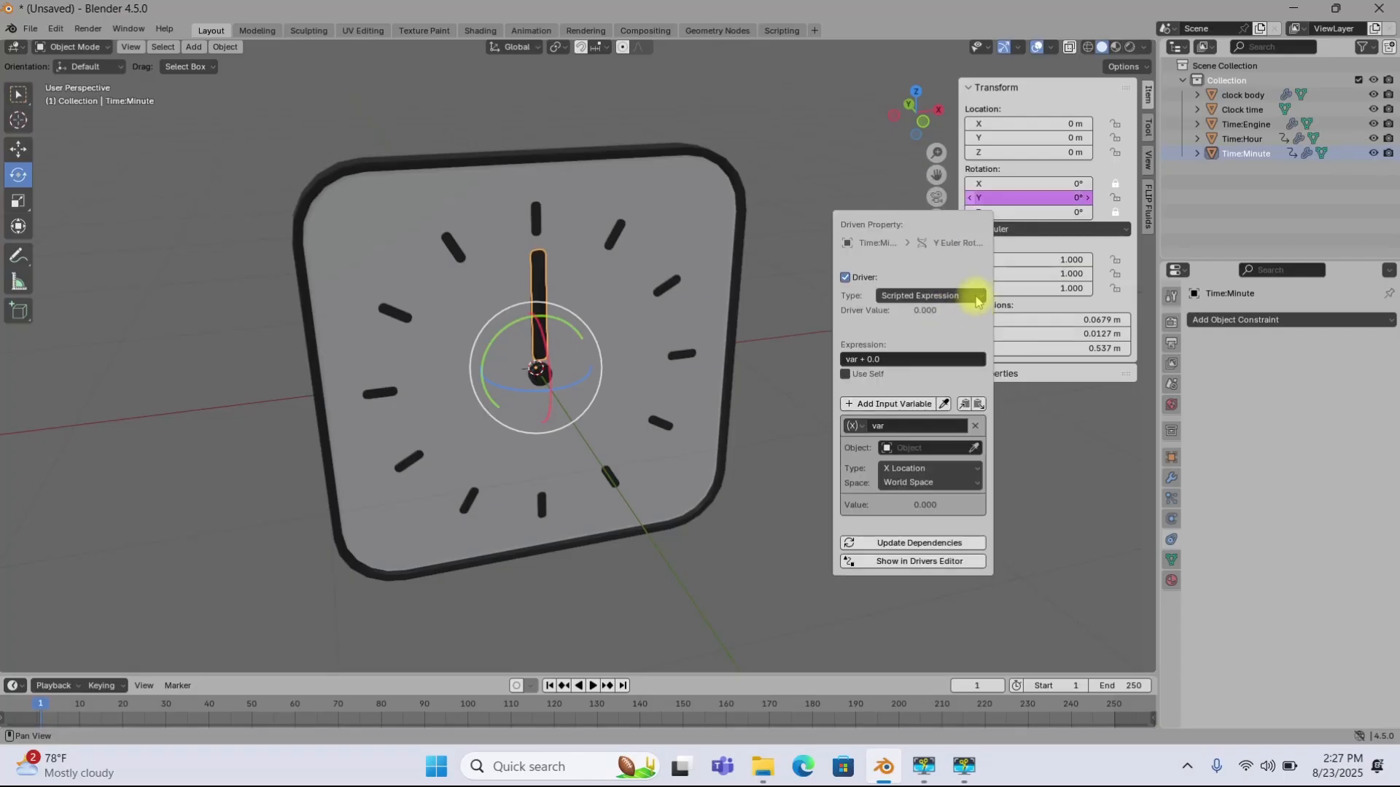
click(951, 296)
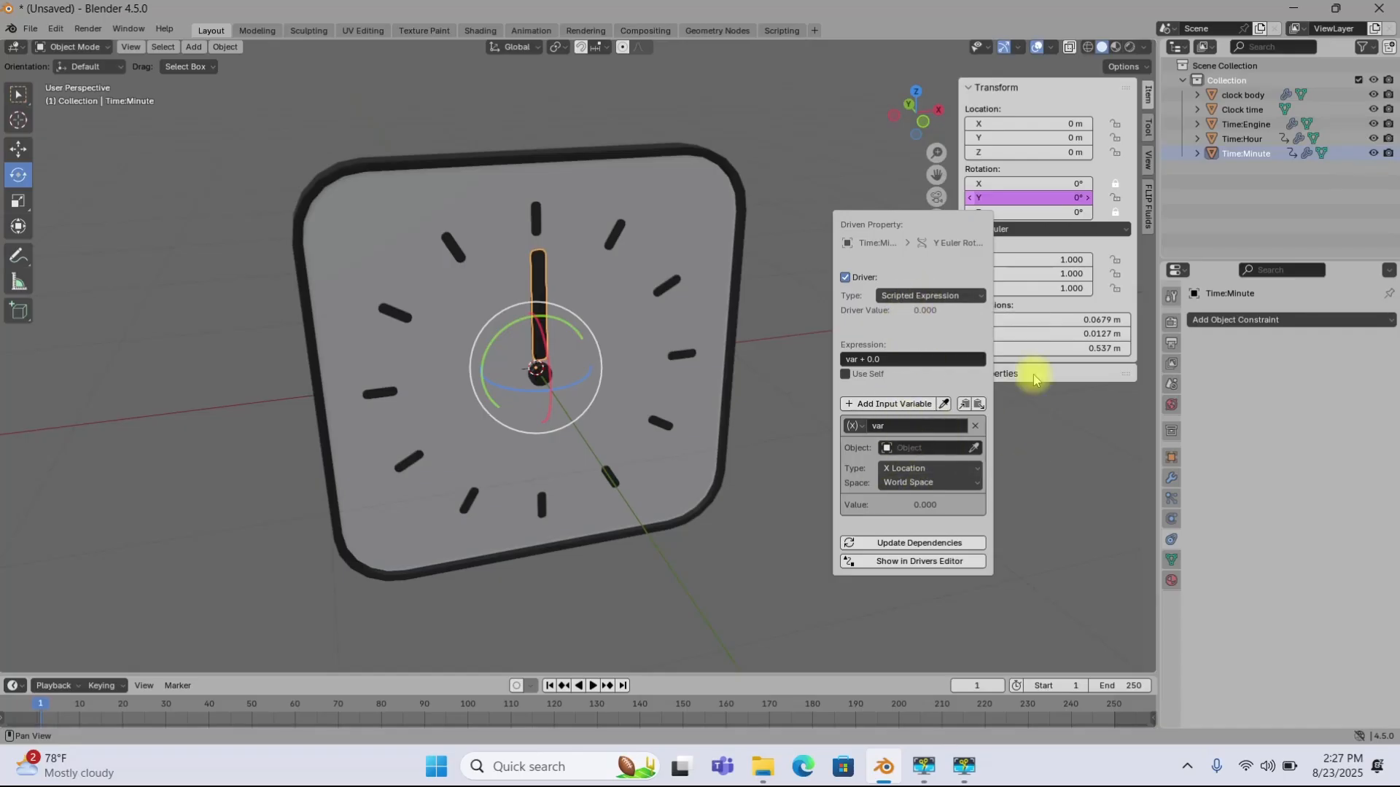
right_click(1038, 200)
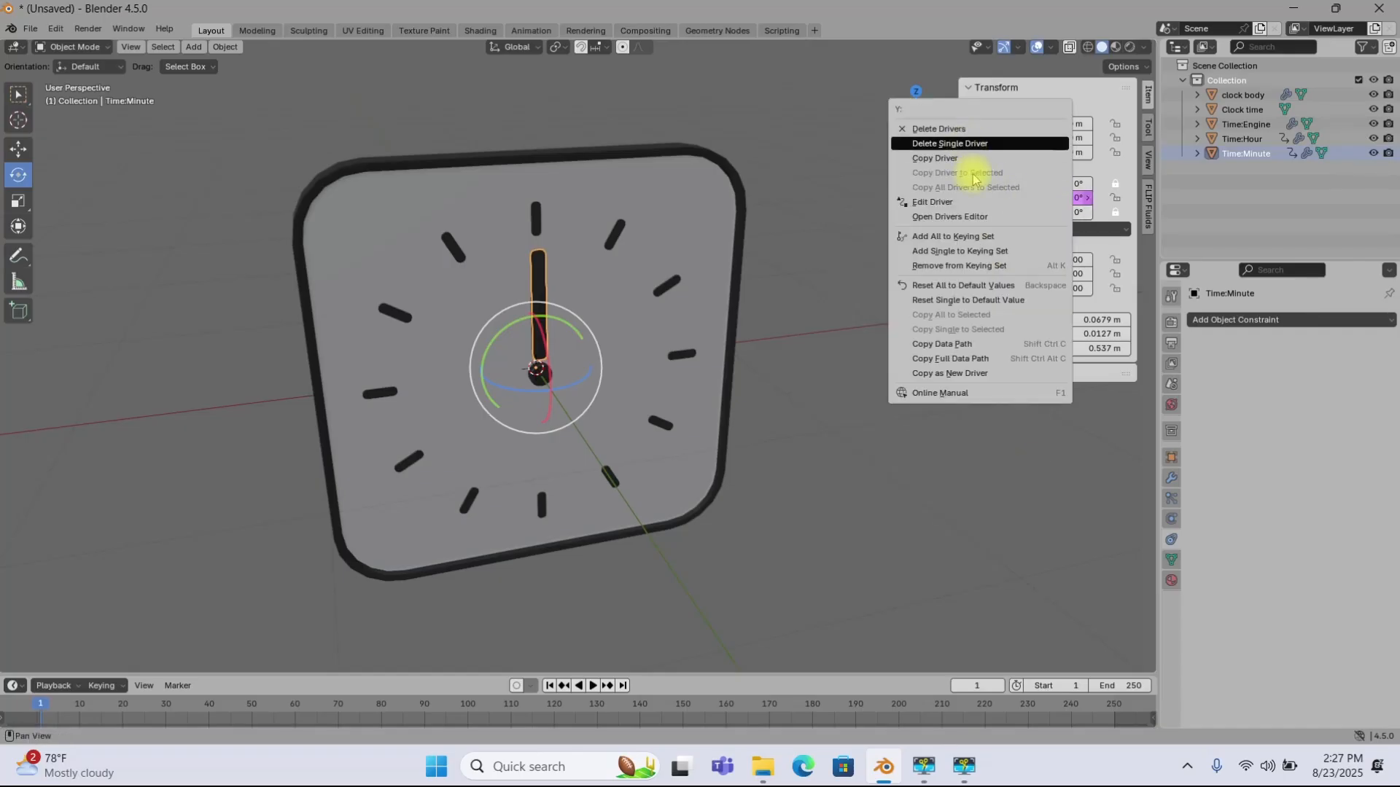
click(938, 128)
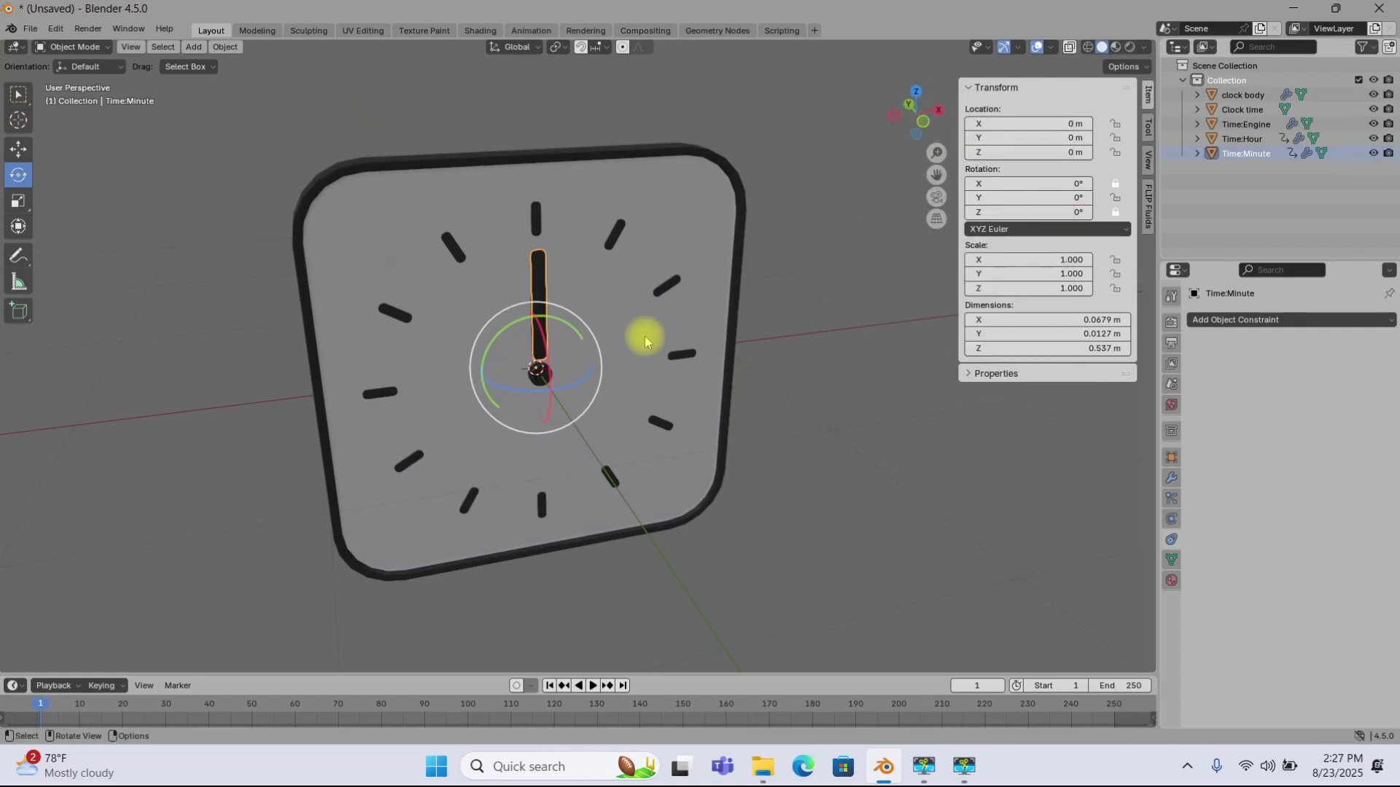
Step: Drive the minute hand's Y rotation with the expression #frame/12
middle_drag(505, 336, 526, 244)
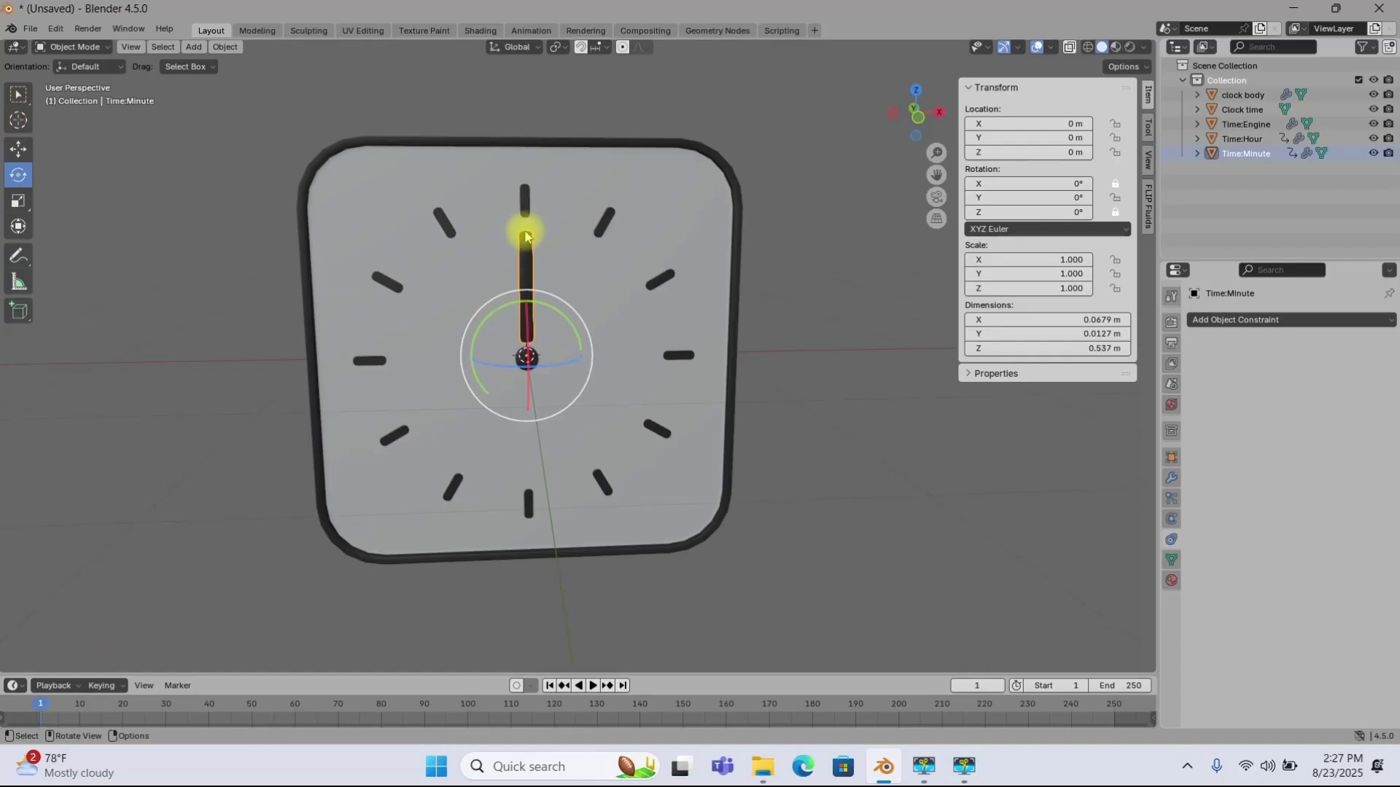
middle_drag(564, 273, 561, 264)
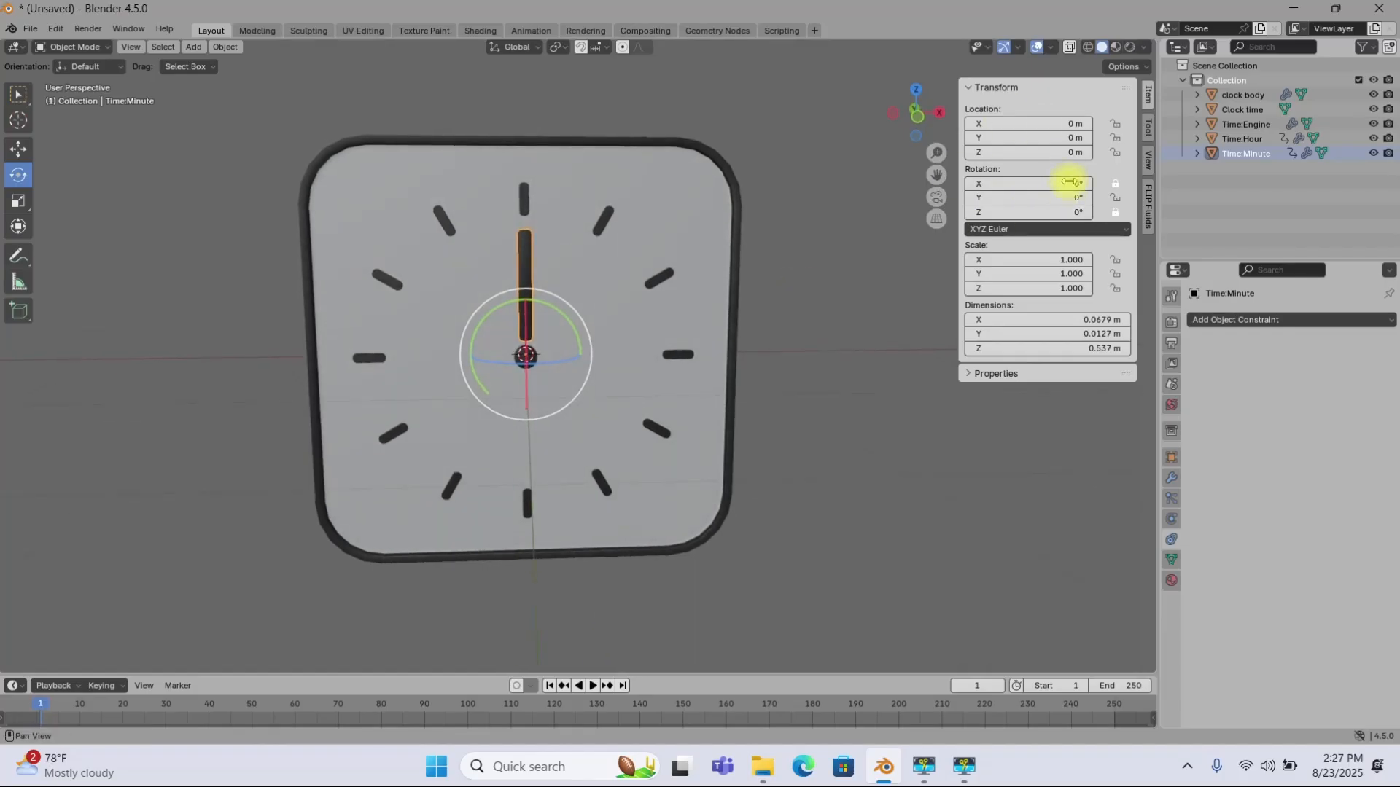
click(1027, 199)
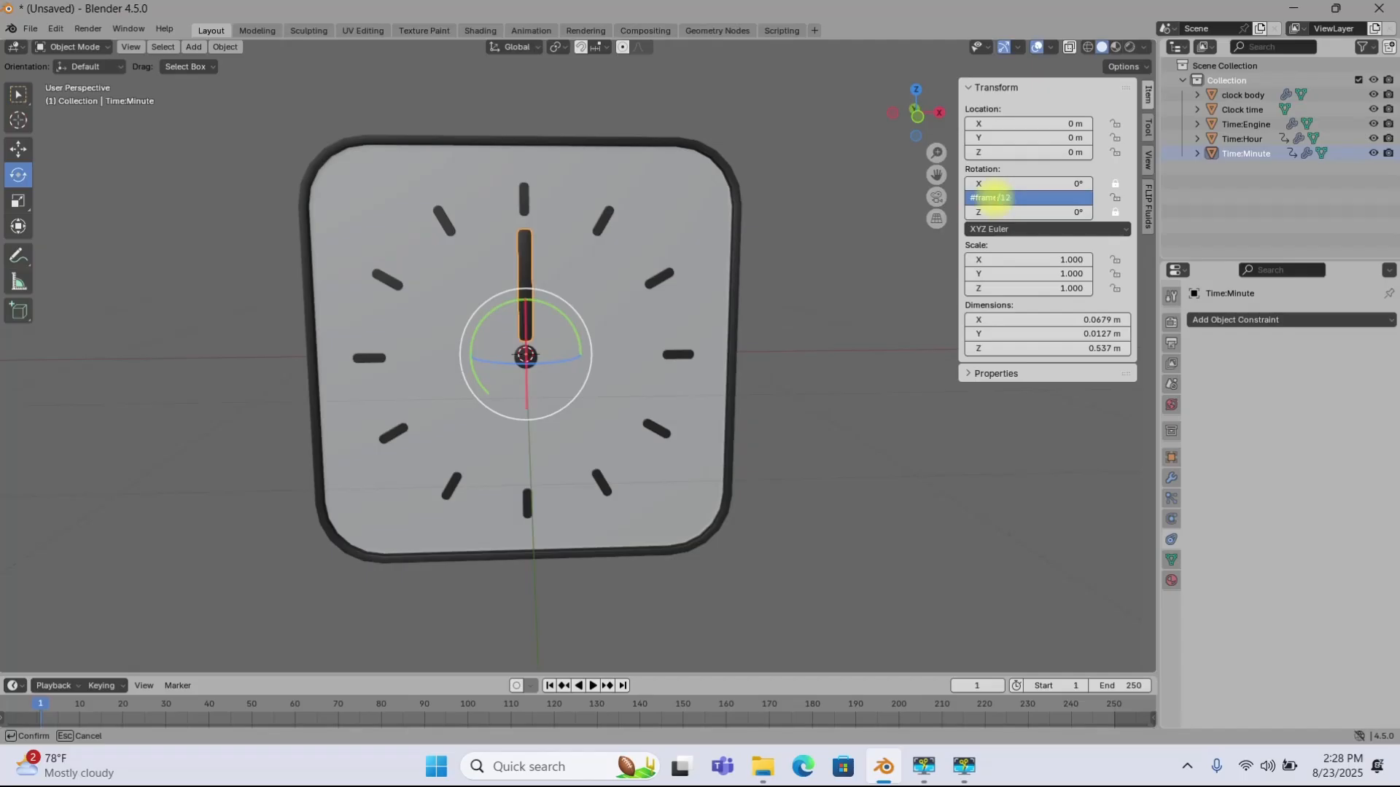
key(Return)
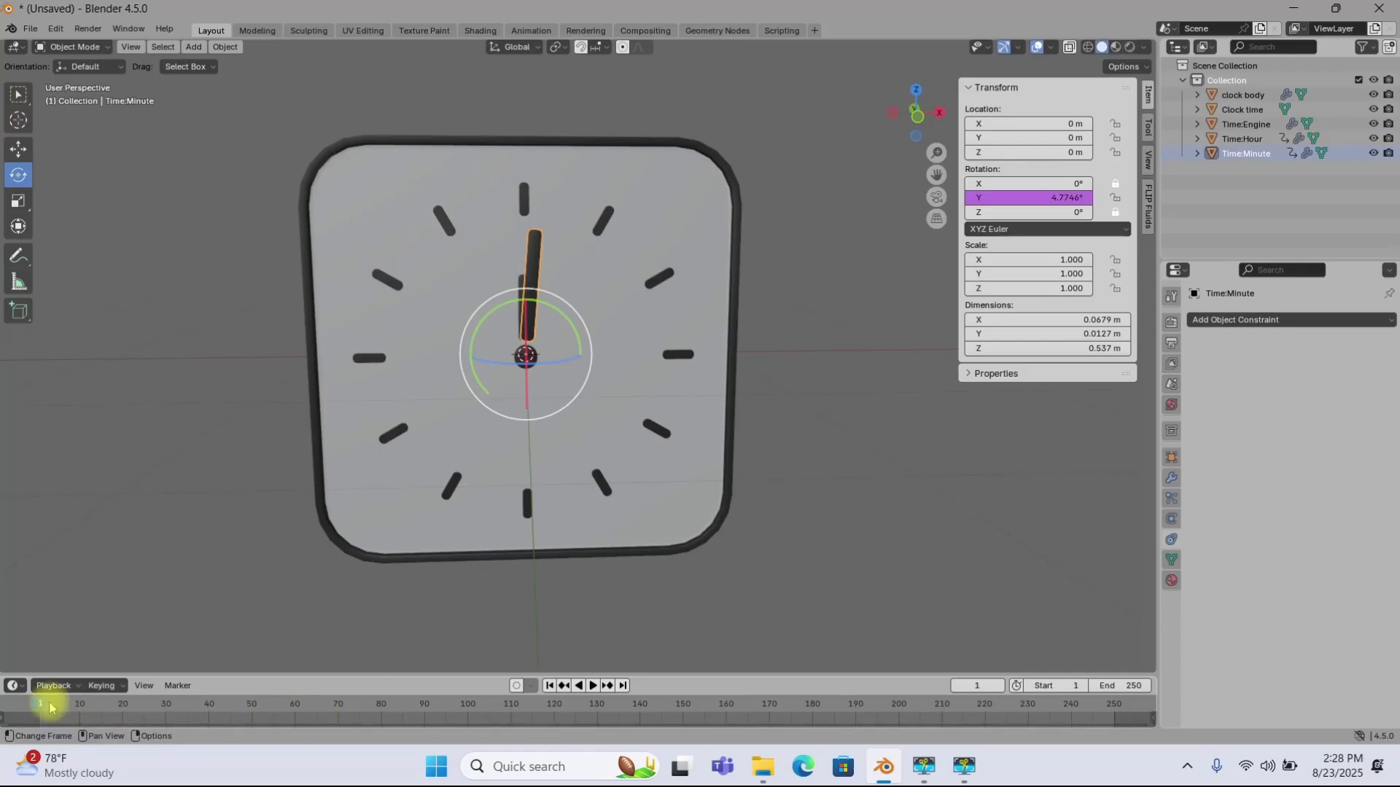
Step: Deselect the minute hand and play the animation from frame 1 to check both driven clock hands
mouse_move(36, 707)
mouse_down()
mouse_move(573, 735)
mouse_move(40, 714)
mouse_up()
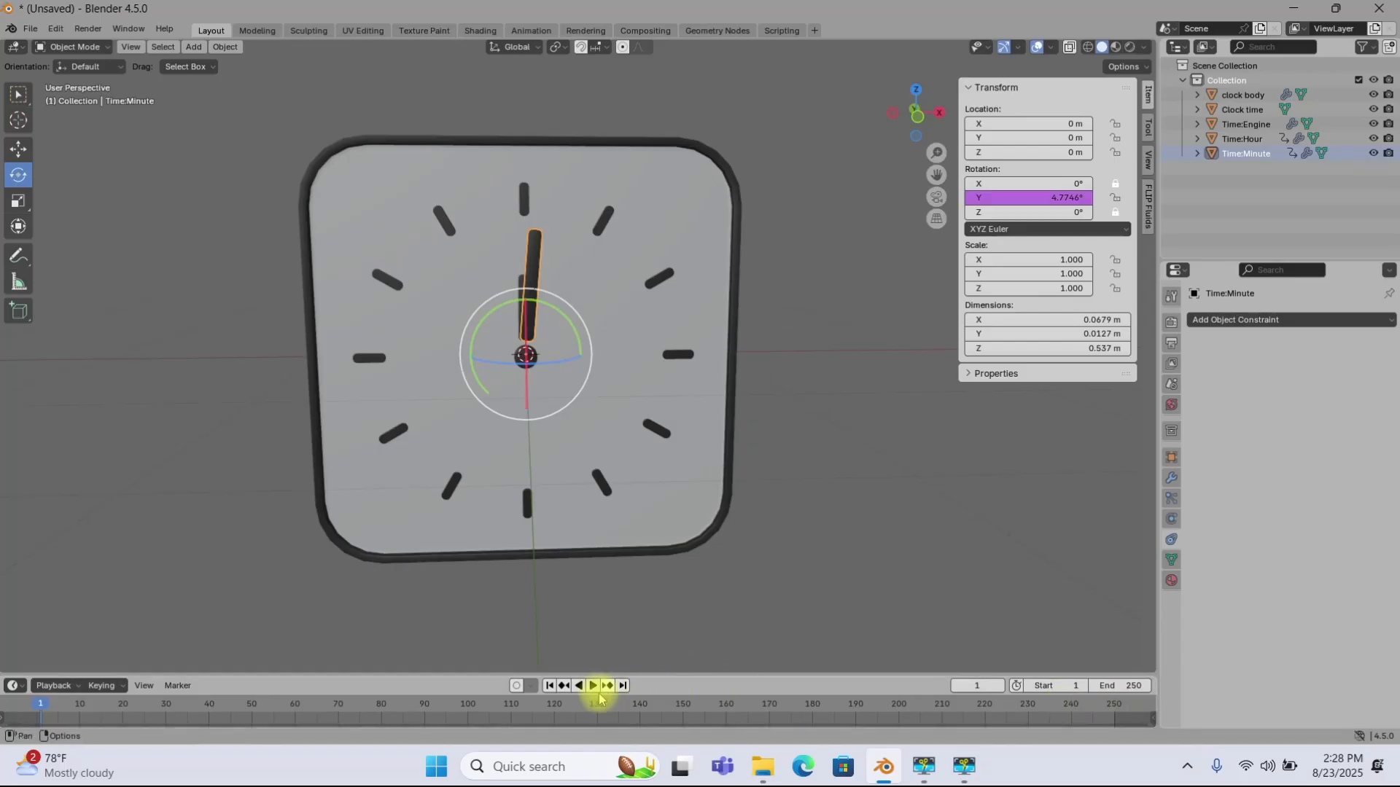
click(844, 494)
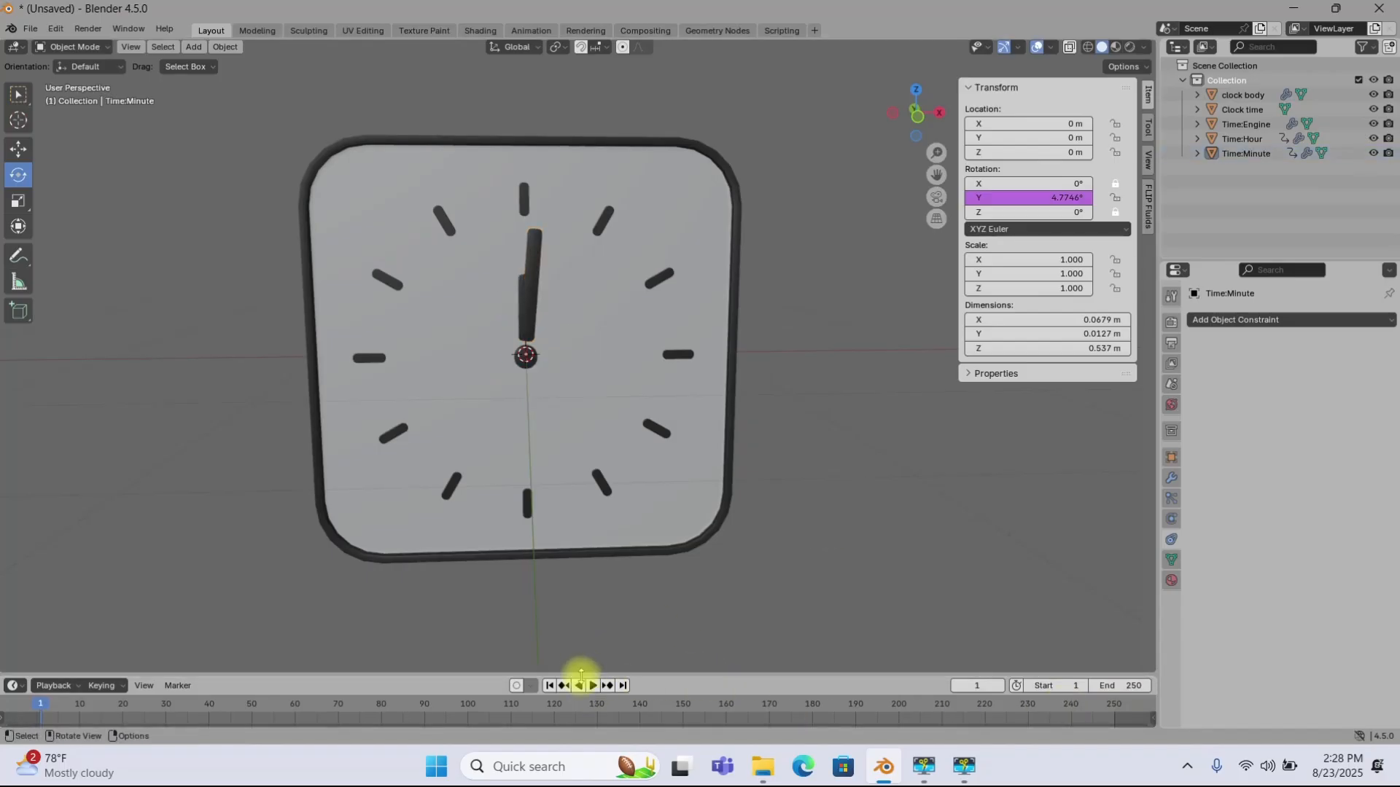
click(594, 685)
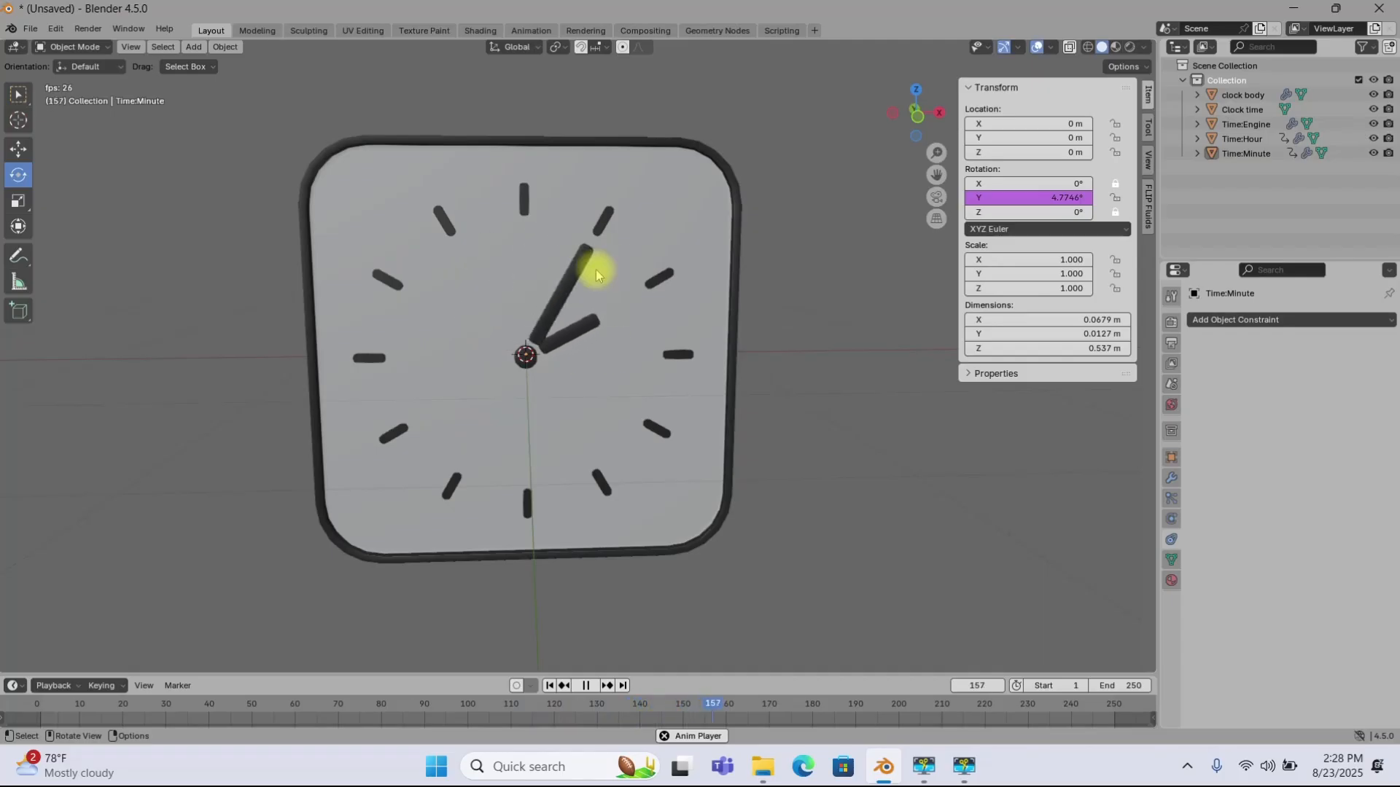
Step: Inspect the minute hand's Y rotation driver expression at frame 1 and replay part of the animation
click(585, 685)
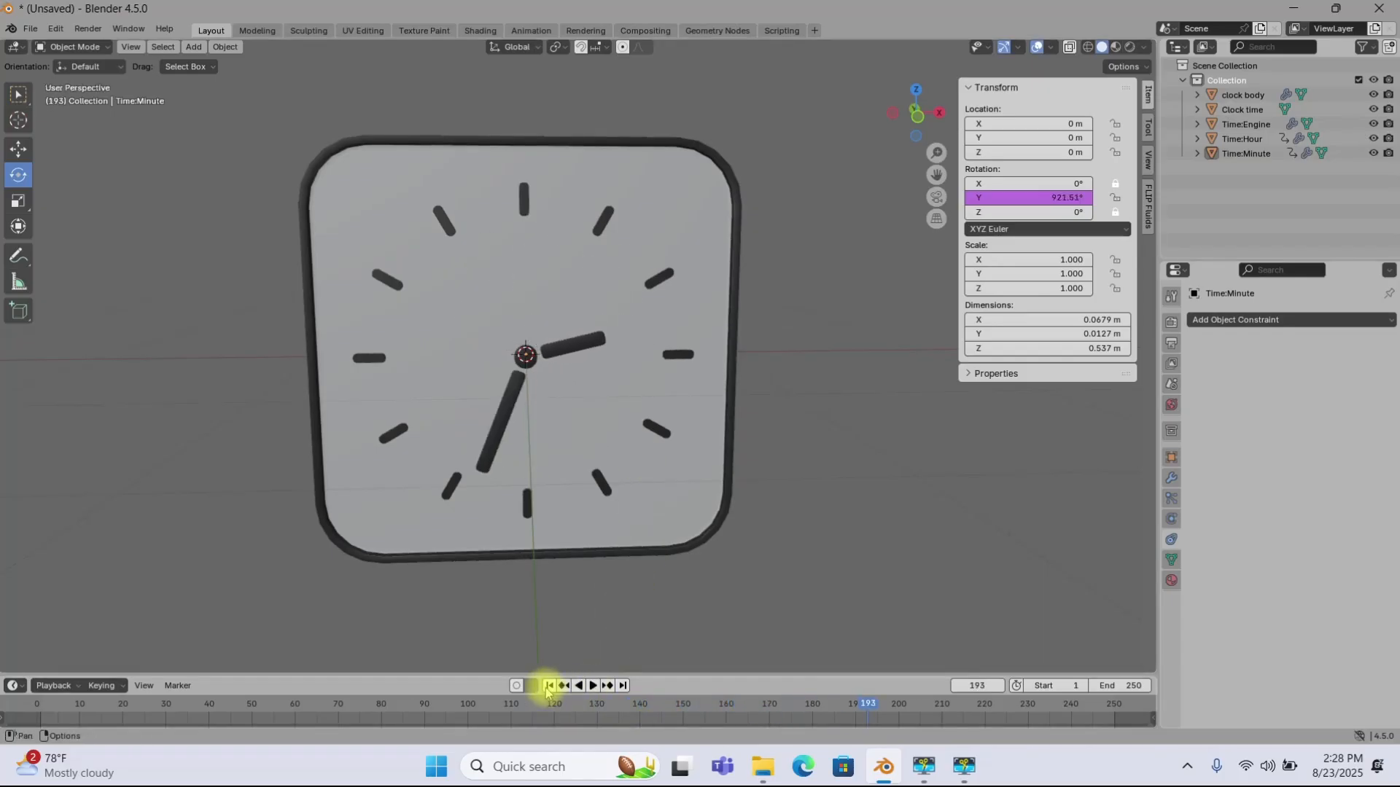
click(549, 686)
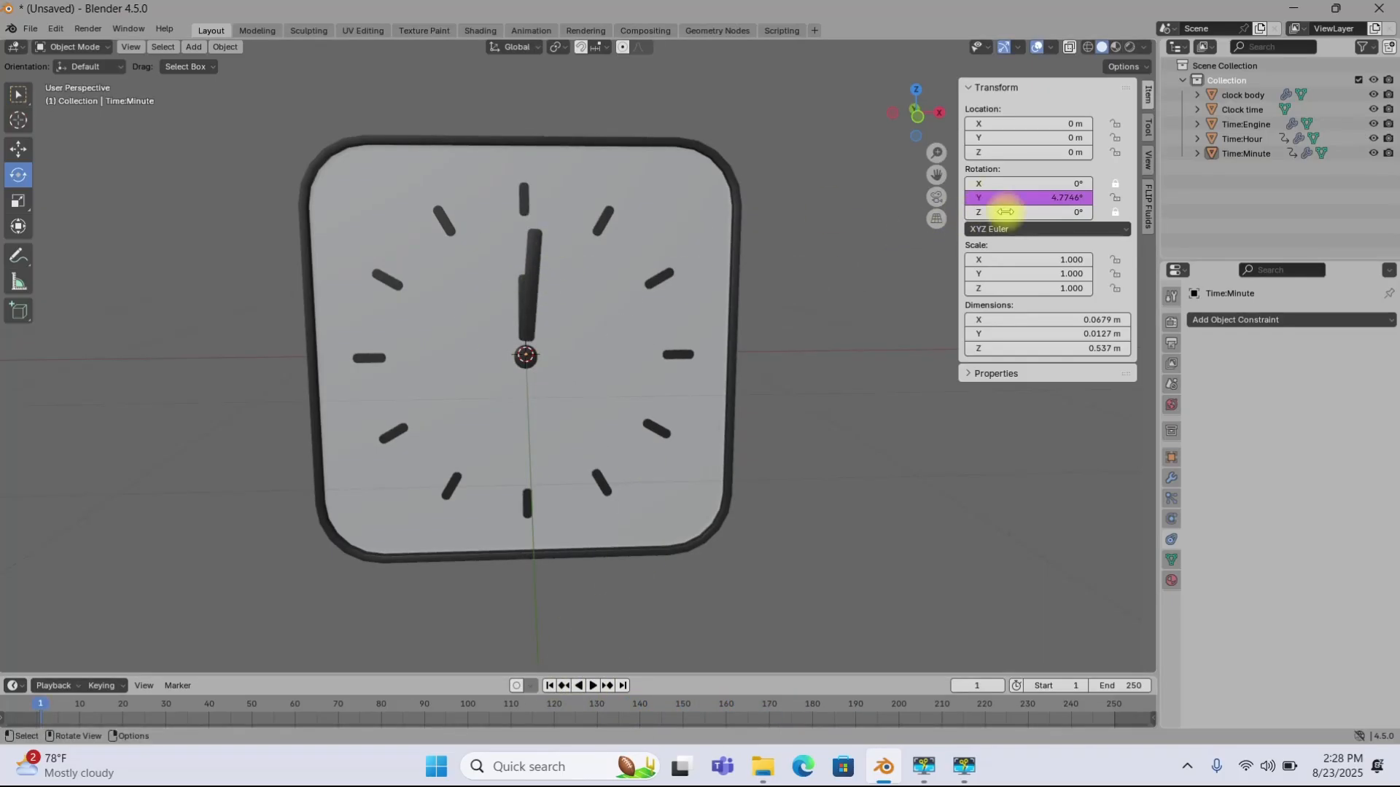
click(1052, 197)
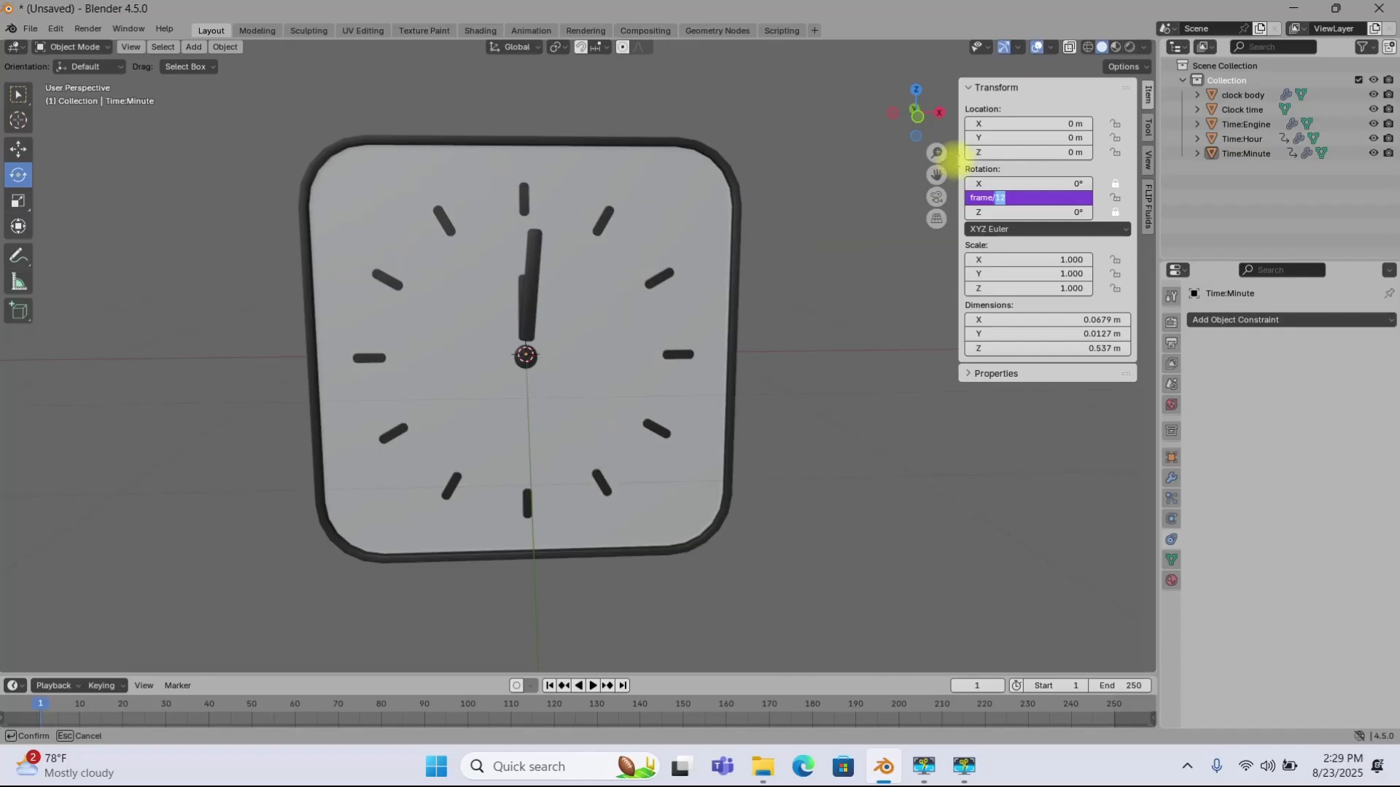
click(838, 500)
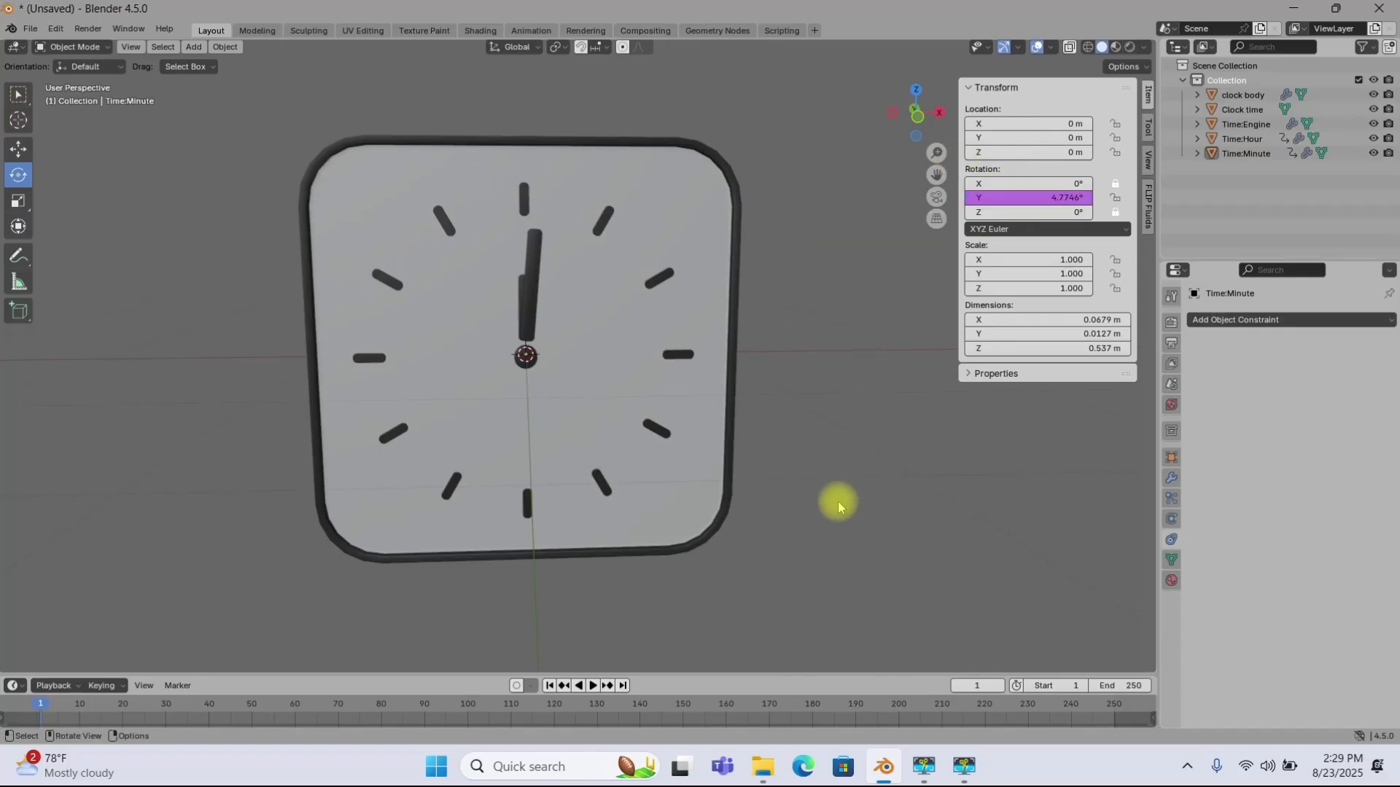
key(space)
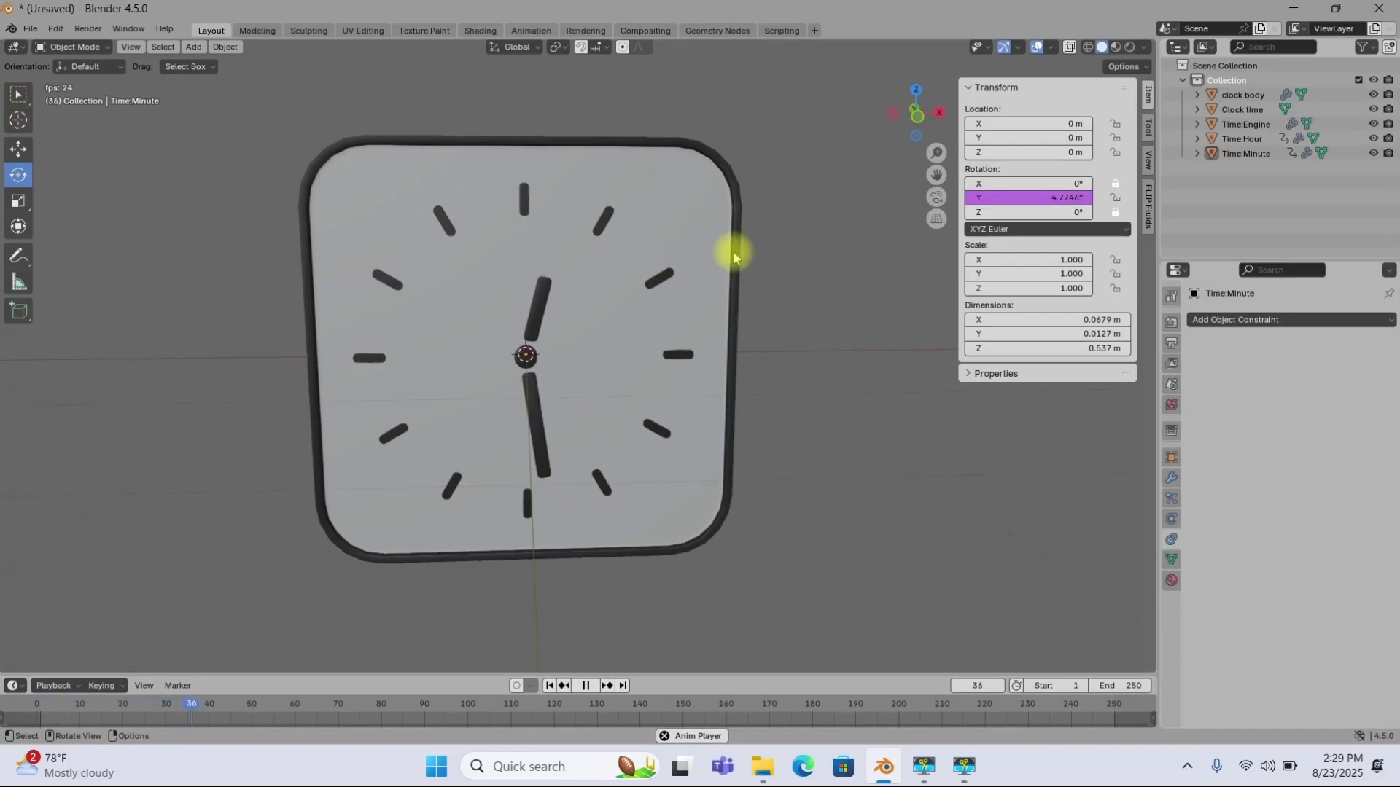
key(space)
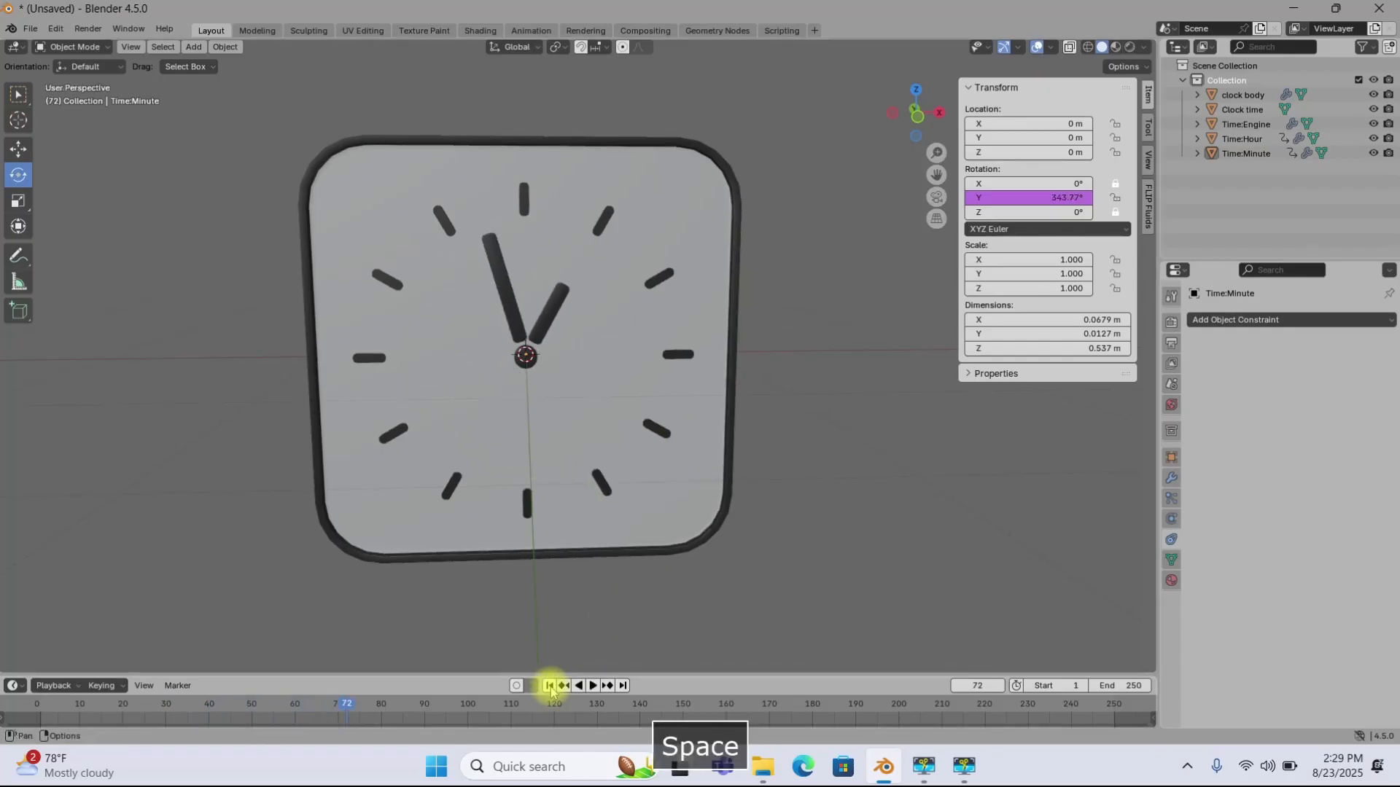
Step: Return to frame 1, set the minute hand's Y rotation driver expression to frame/3, and play the animation to check its speed
click(548, 685)
click(1050, 198)
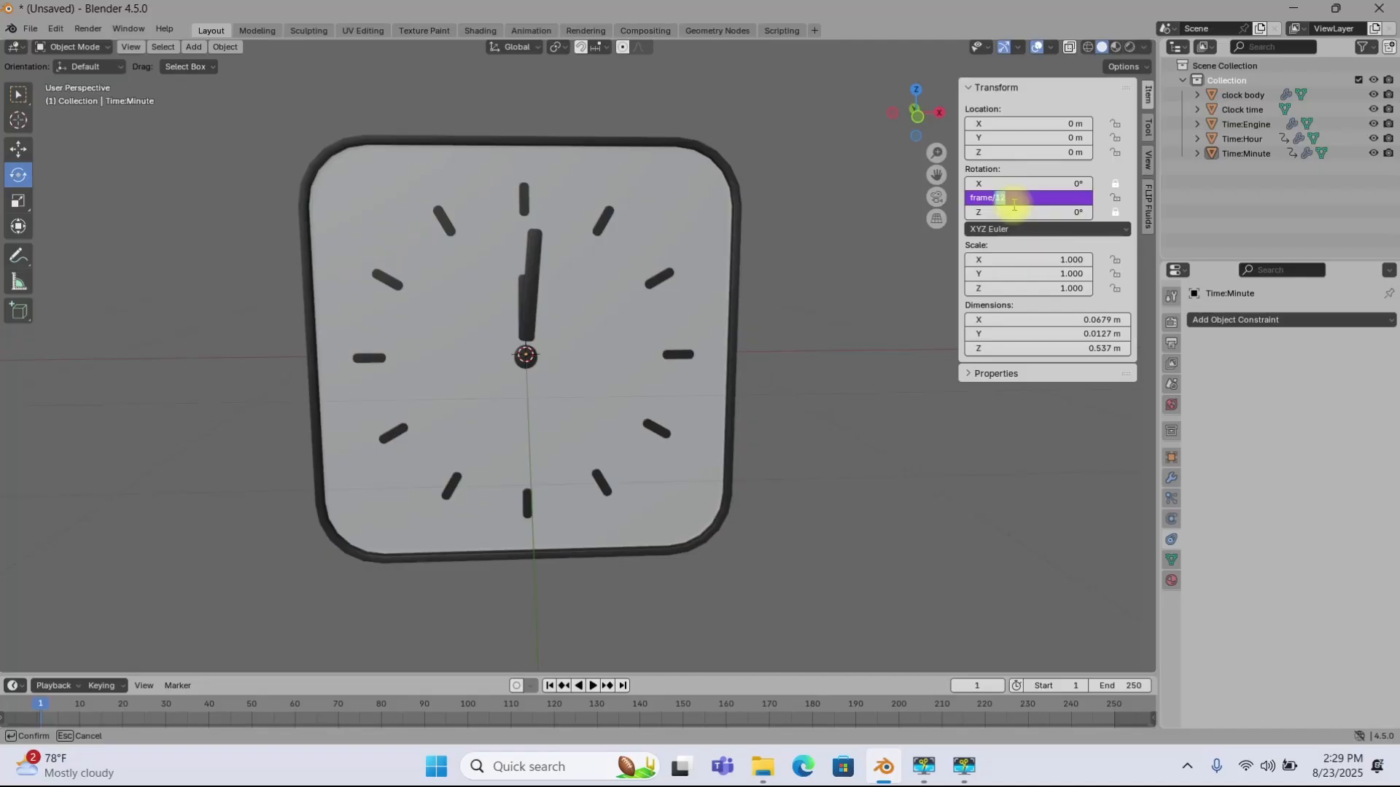
text(3)
key(Return)
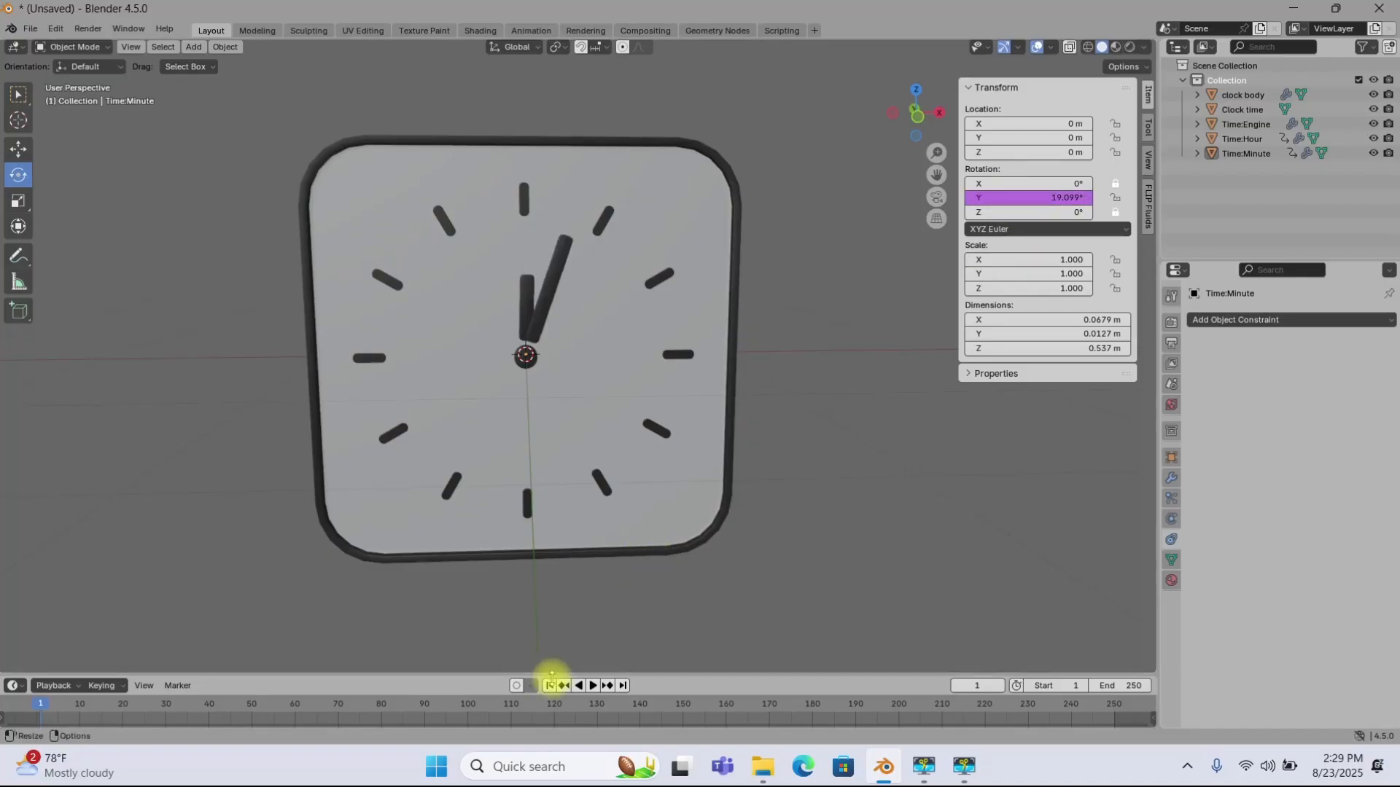
click(593, 686)
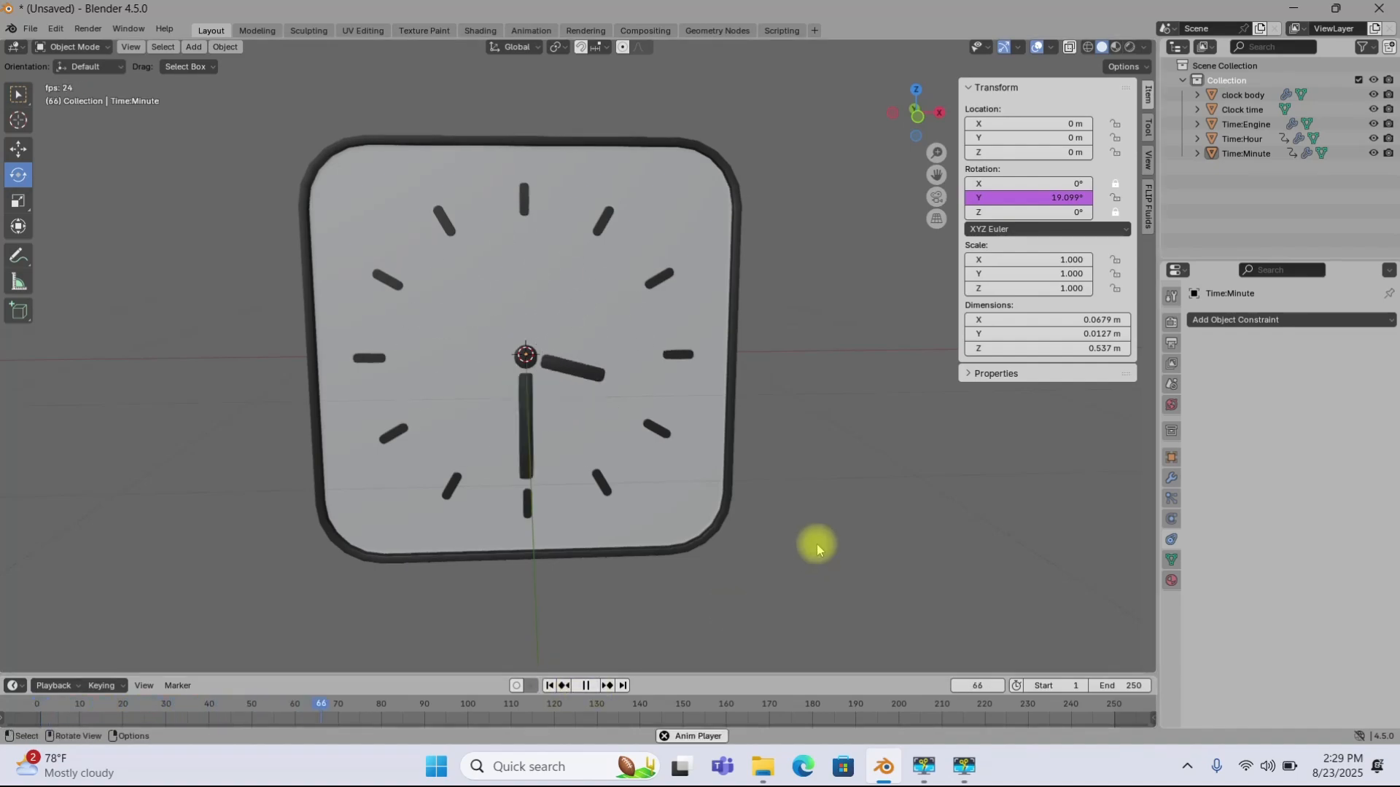
click(586, 686)
Step: Return to frame 1, set the minute hand's Y rotation driver expression to frame/1, and play the animation
click(550, 686)
double_click(1047, 199)
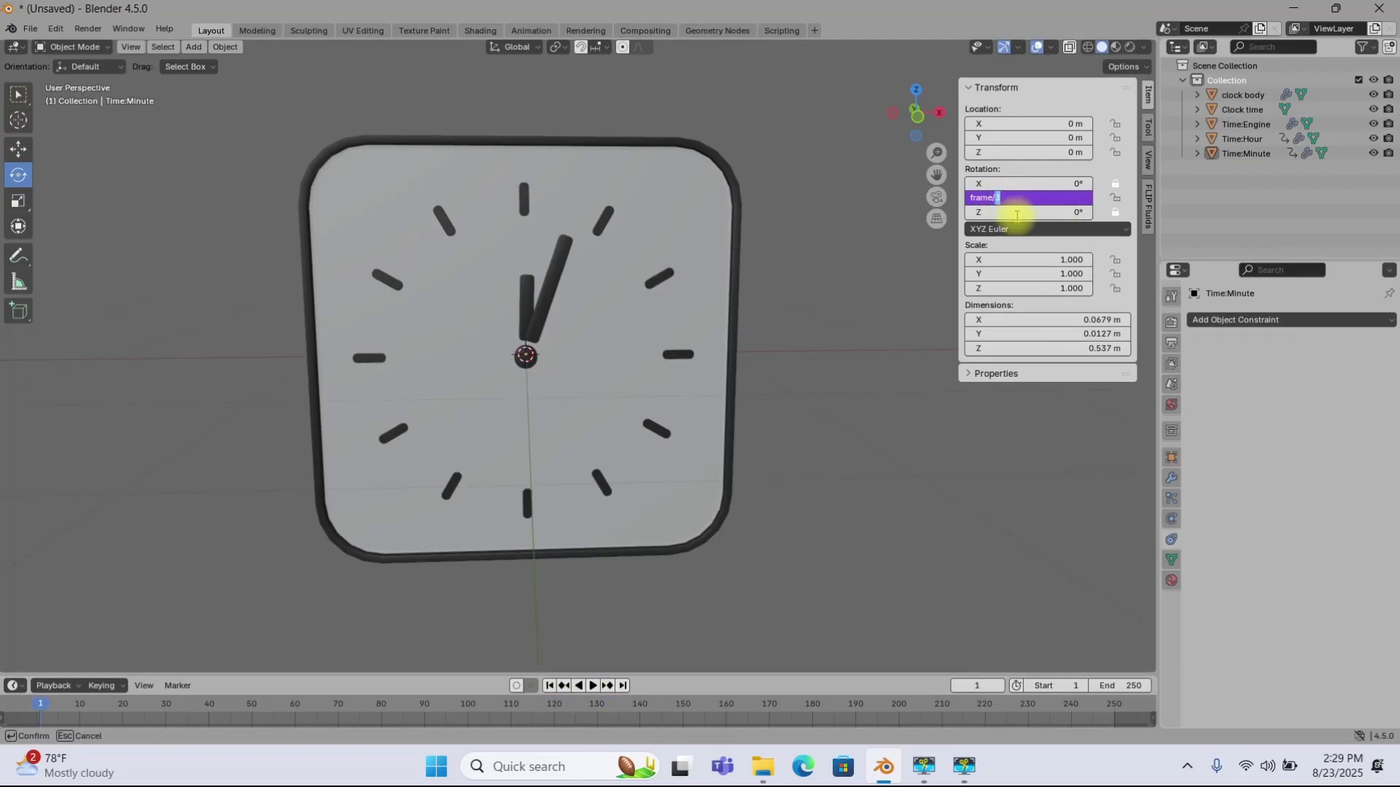
key(Return)
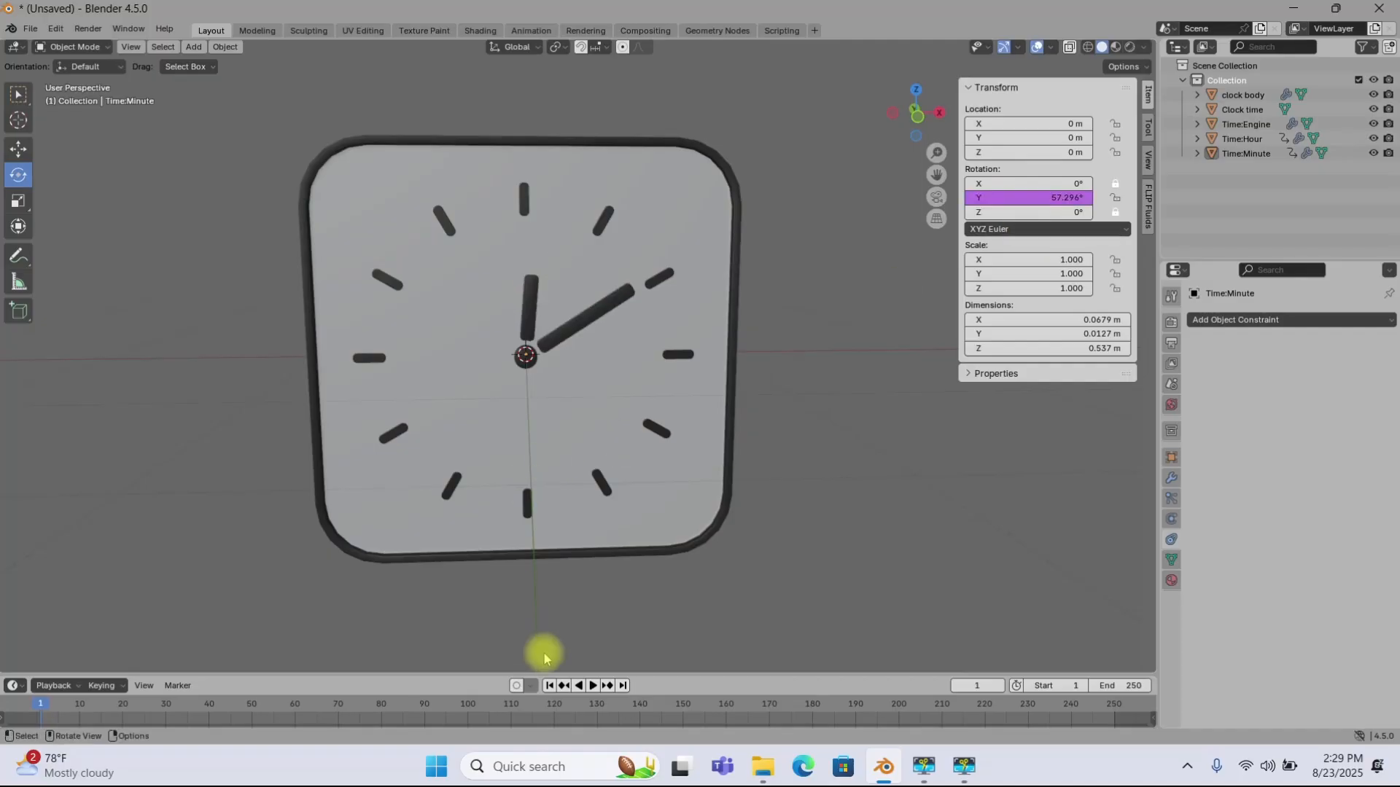
click(592, 686)
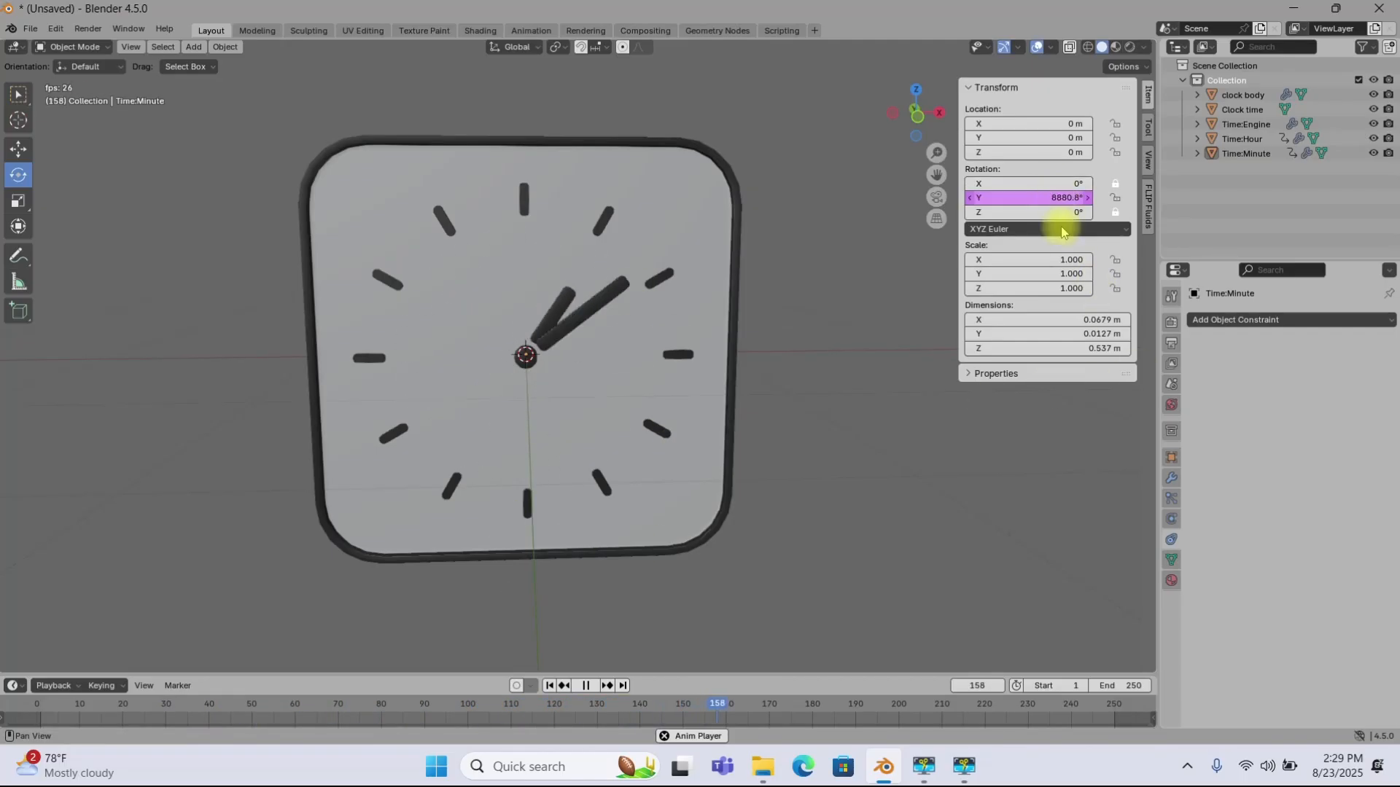
key(space)
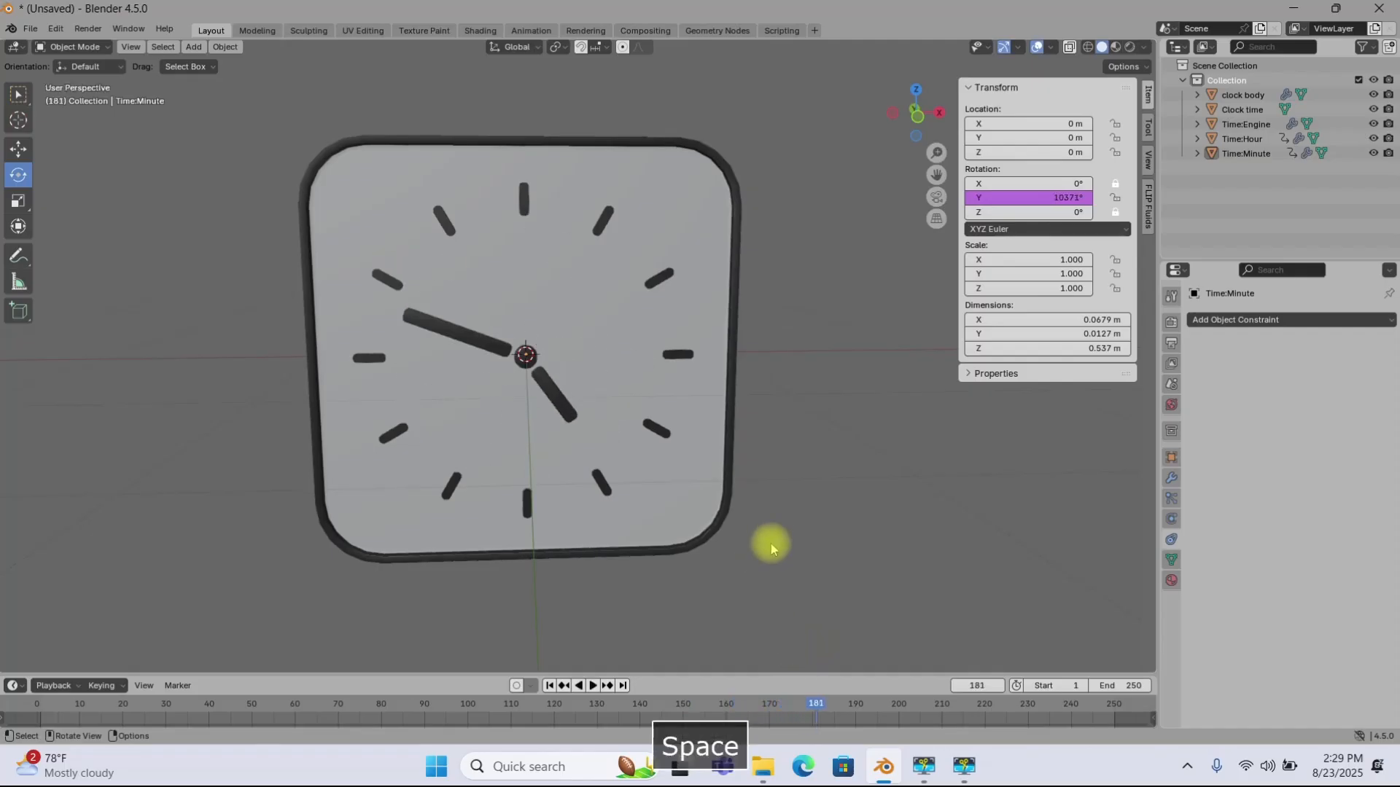
Step: Return to frame 1, set the minute hand's Y rotation driver expression to frame/16, and play the animation
click(549, 686)
click(1026, 200)
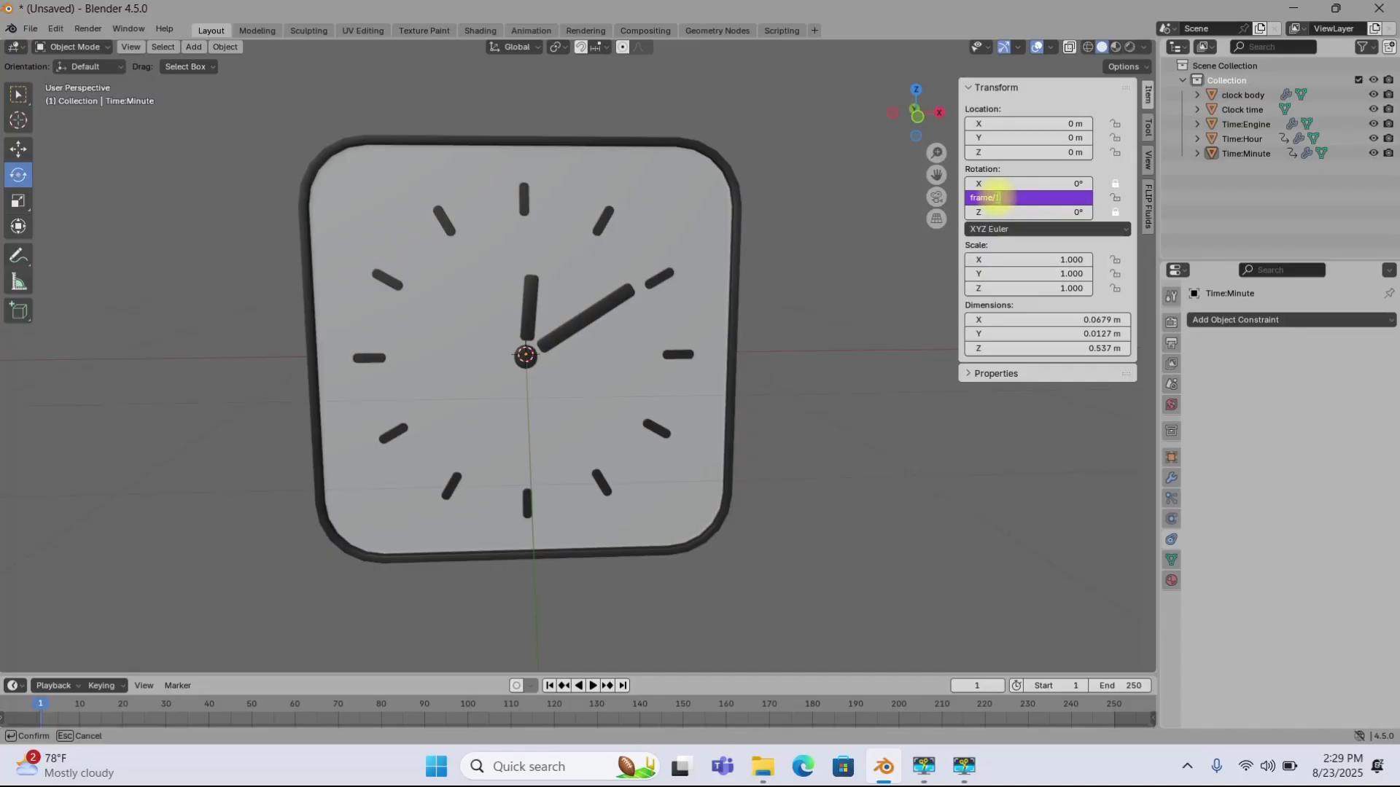
key(Return)
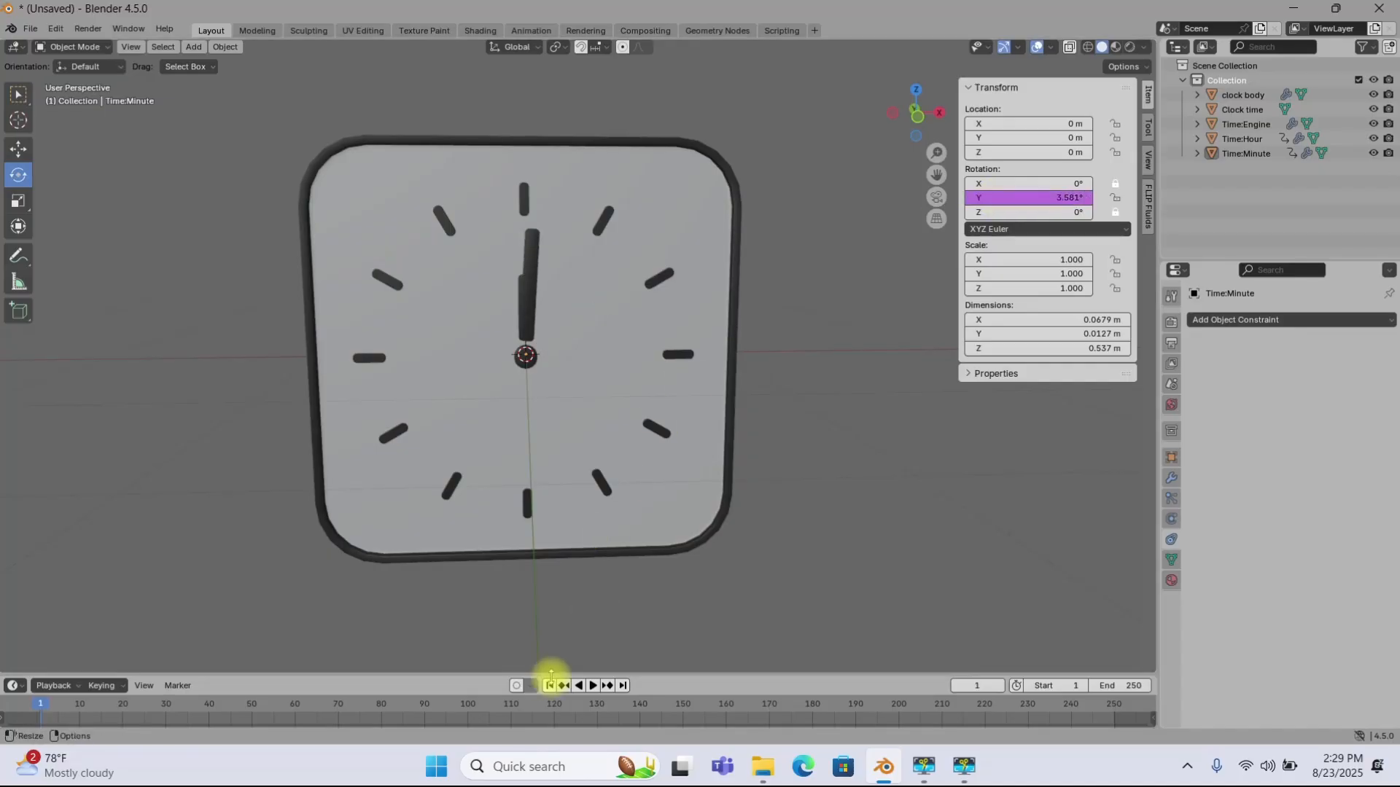
click(593, 686)
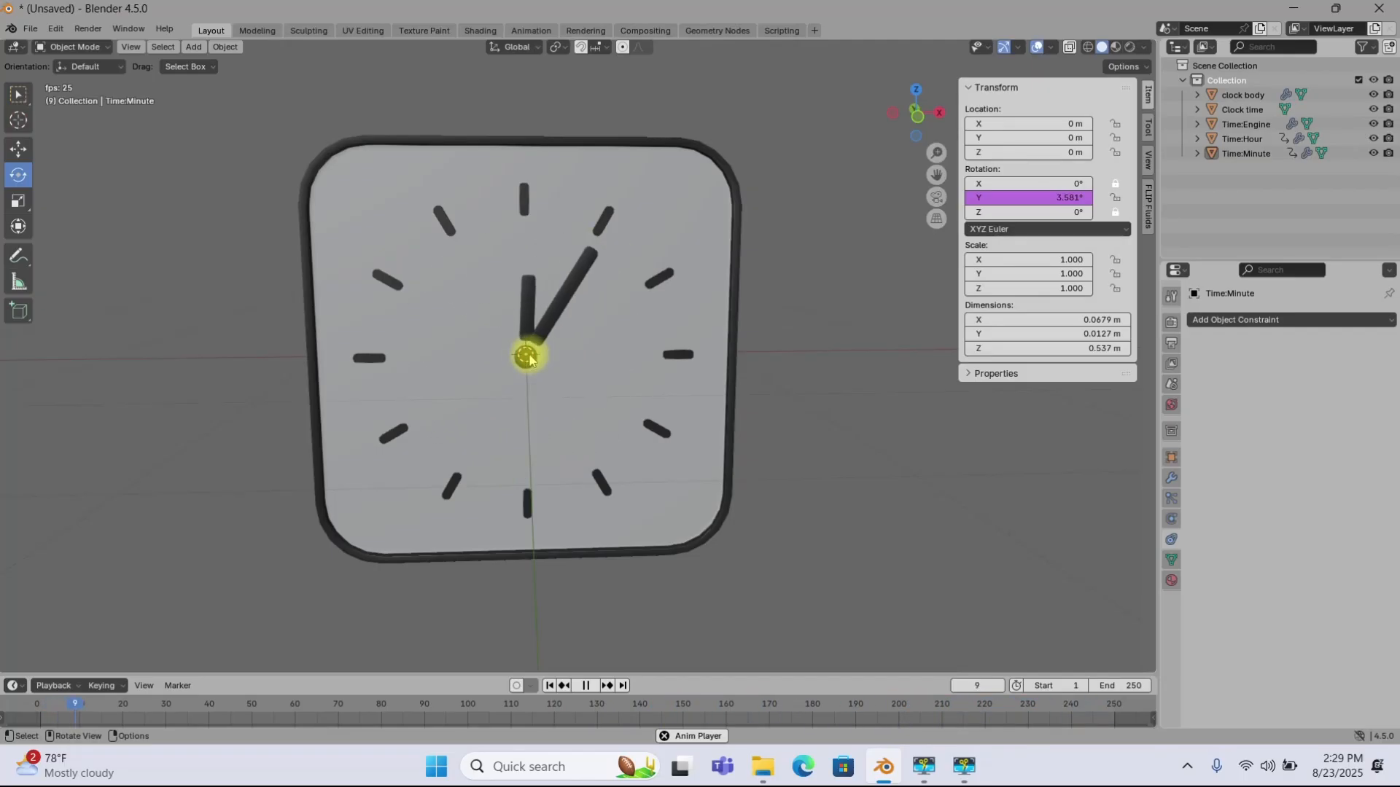
click(585, 685)
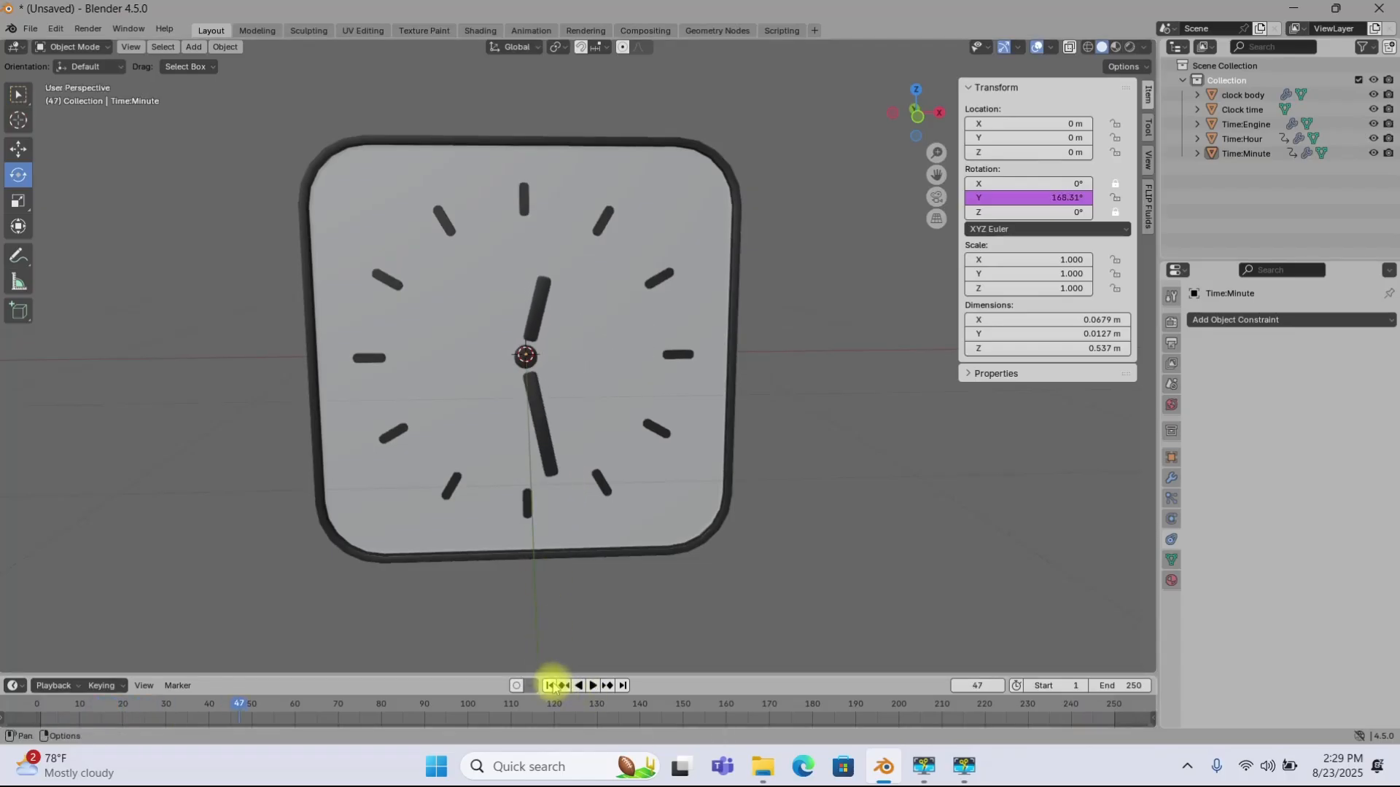
Step: Return to frame 1, set the minute hand's Y rotation driver expression to frame/25.5, and watch both hands during playback
click(550, 685)
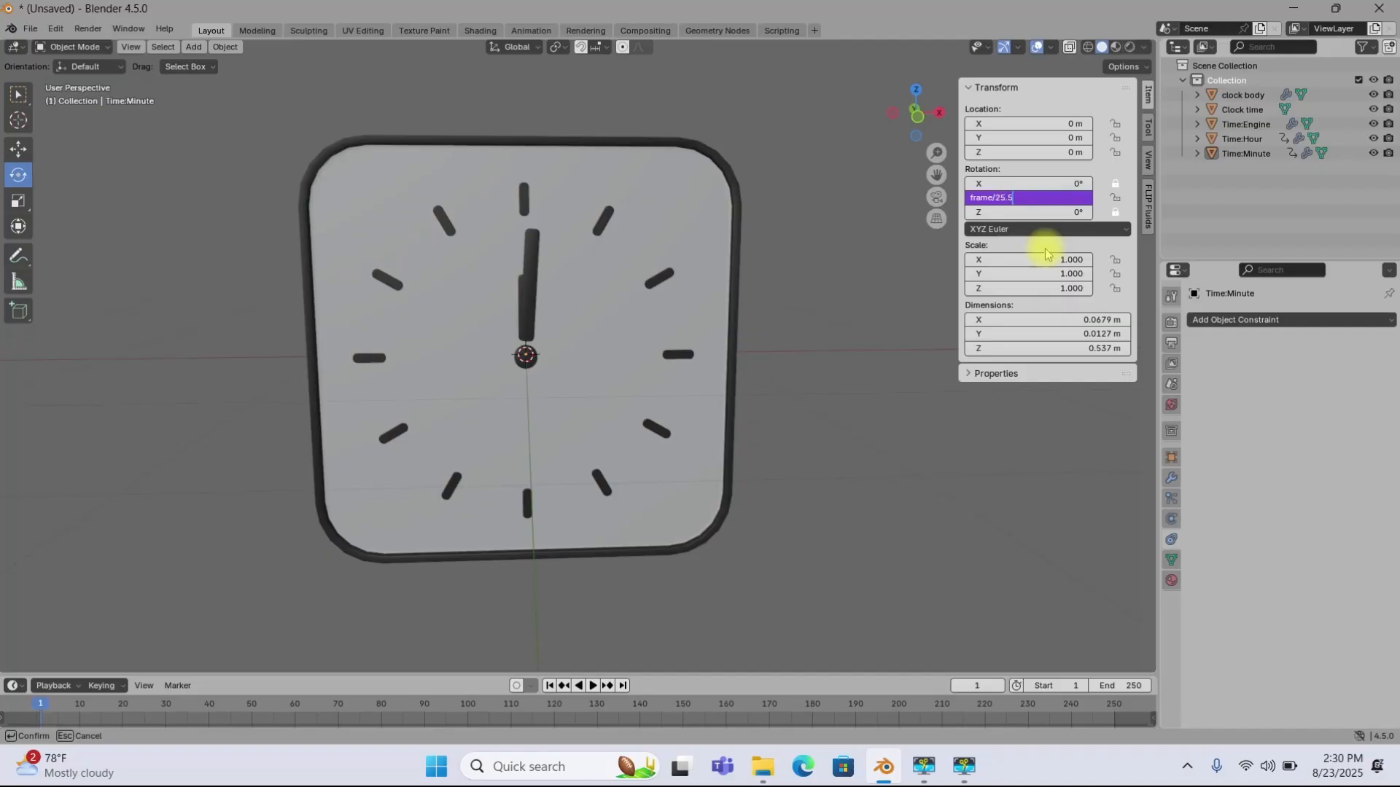
key(Return)
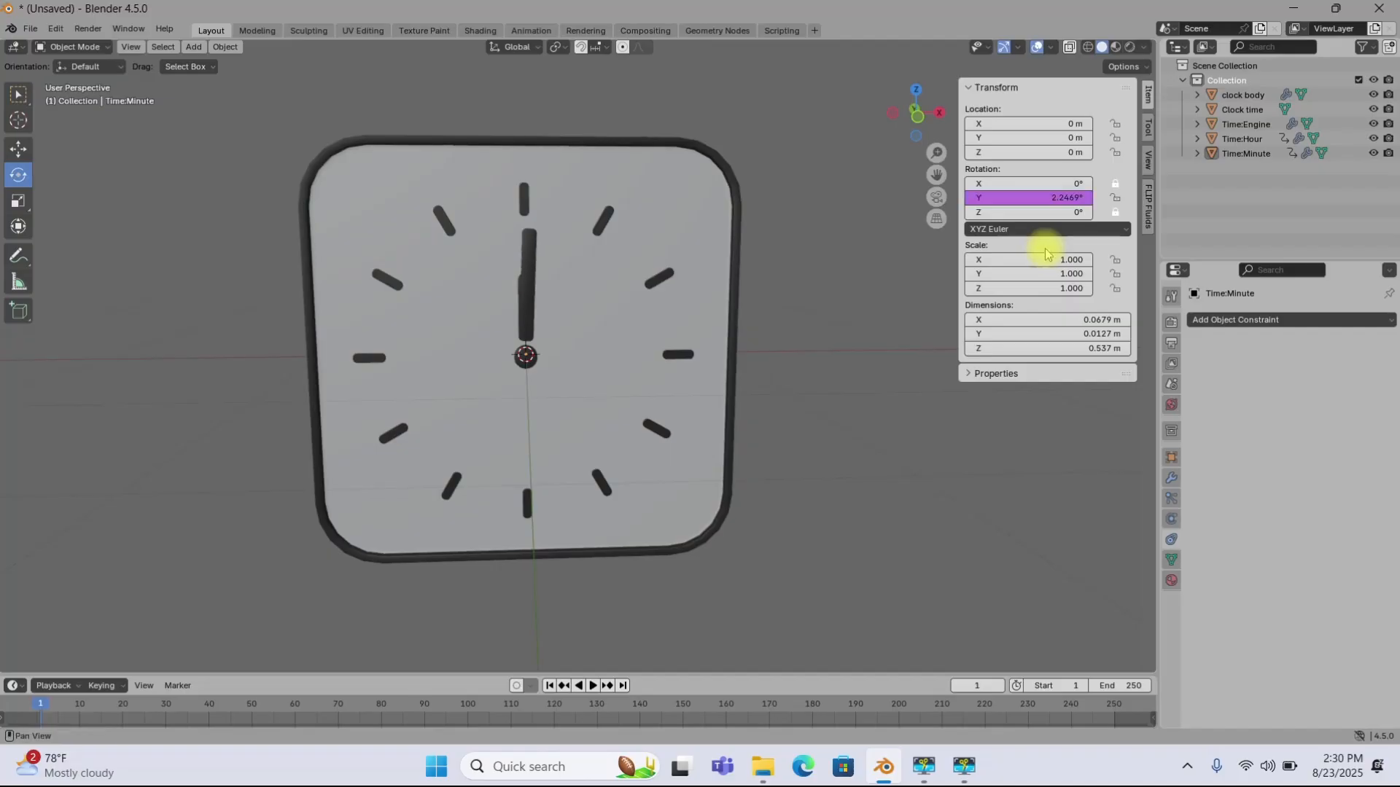
click(593, 686)
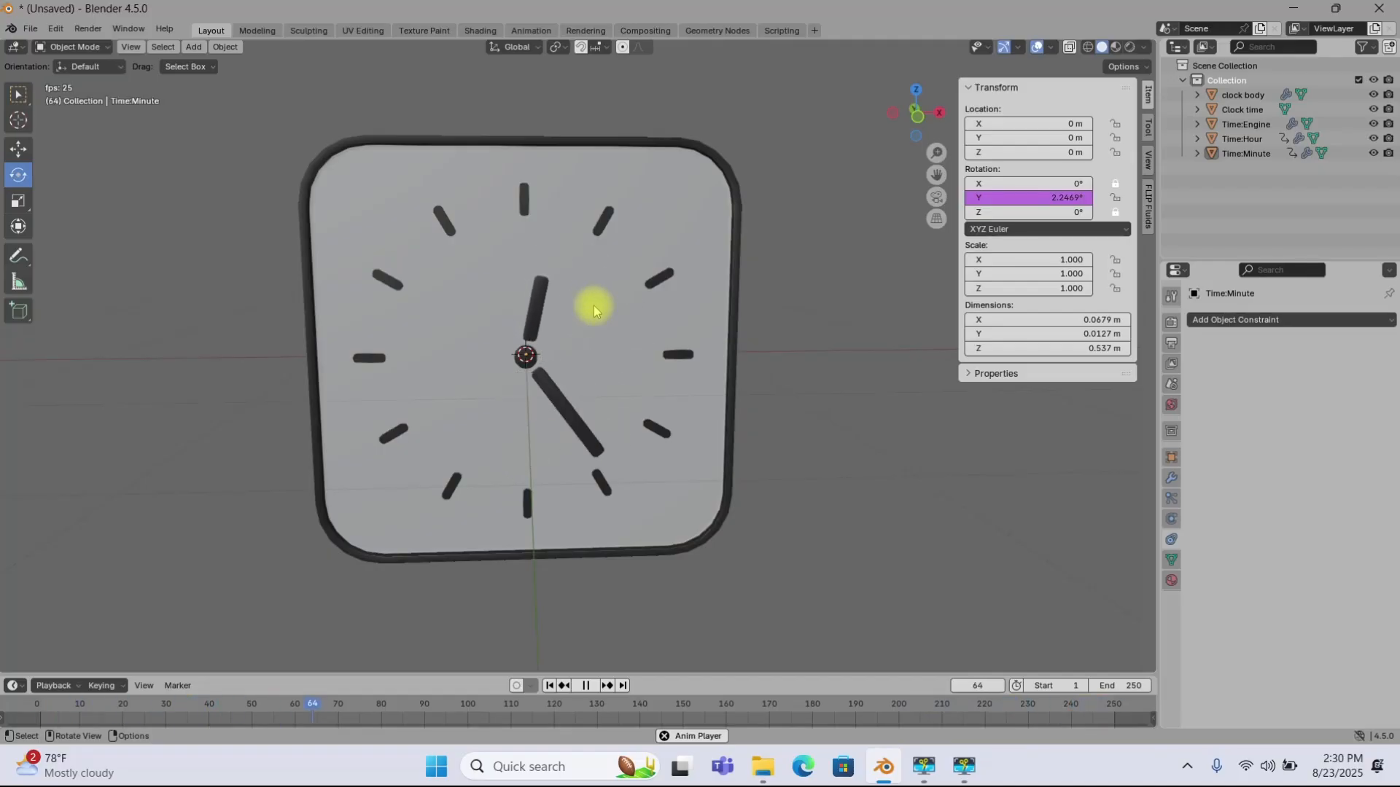
scroll(606, 267, down, 3)
mouse_move(600, 253)
middle_down()
mouse_move(540, 265)
mouse_move(606, 270)
middle_up()
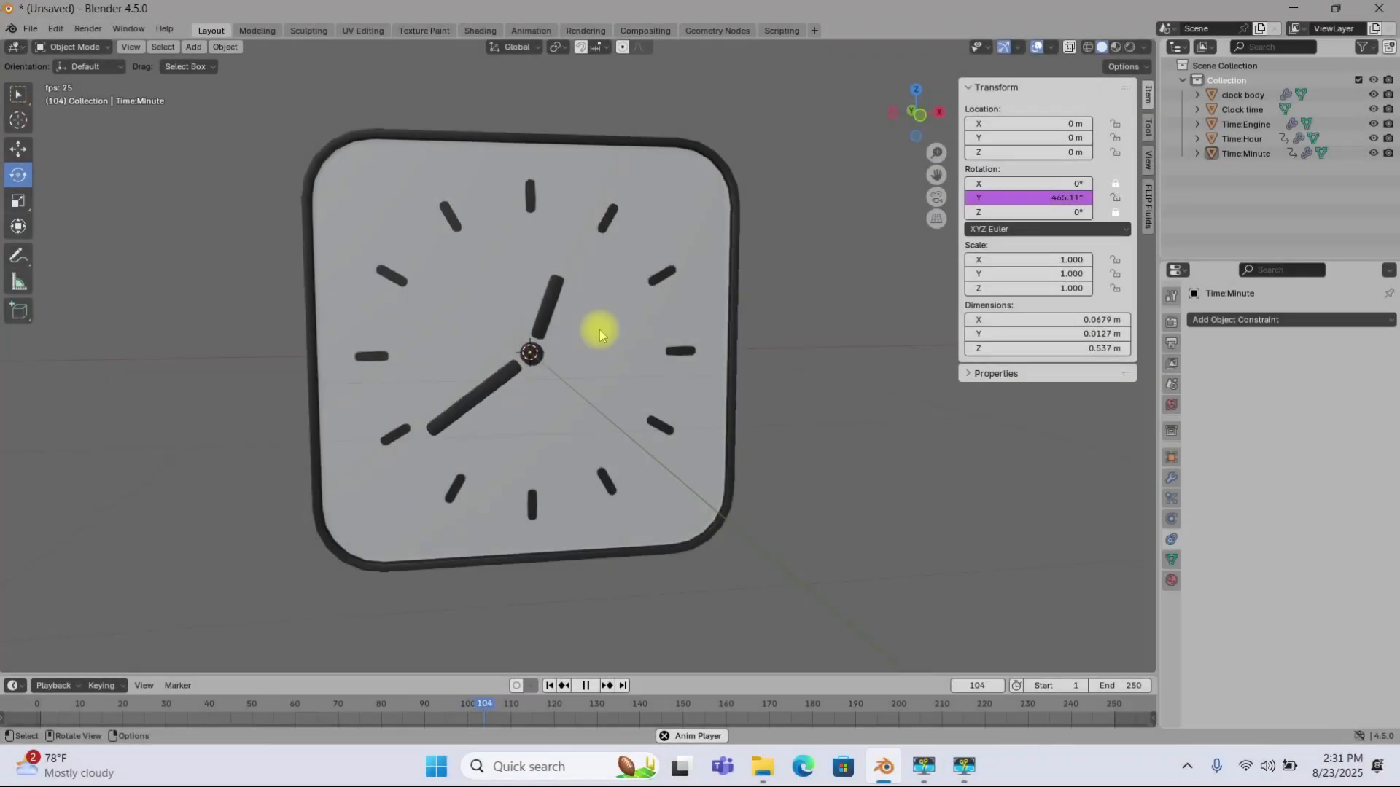
middle_drag(585, 374, 587, 343)
scroll(578, 350, up, 1)
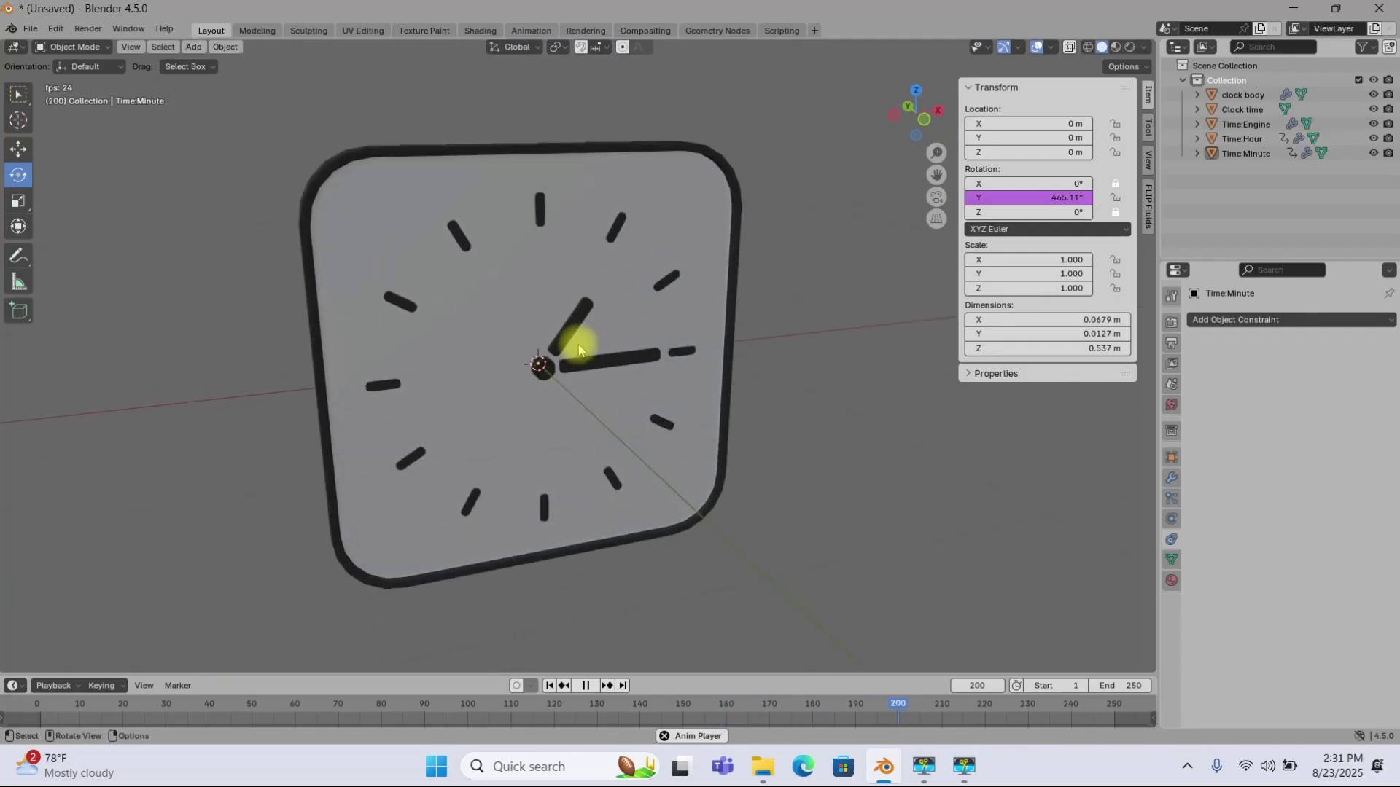
Step: Return to frame 1, select the minute hand, review its Y rotation driver expression, and replay the animation to check the direction
click(551, 683)
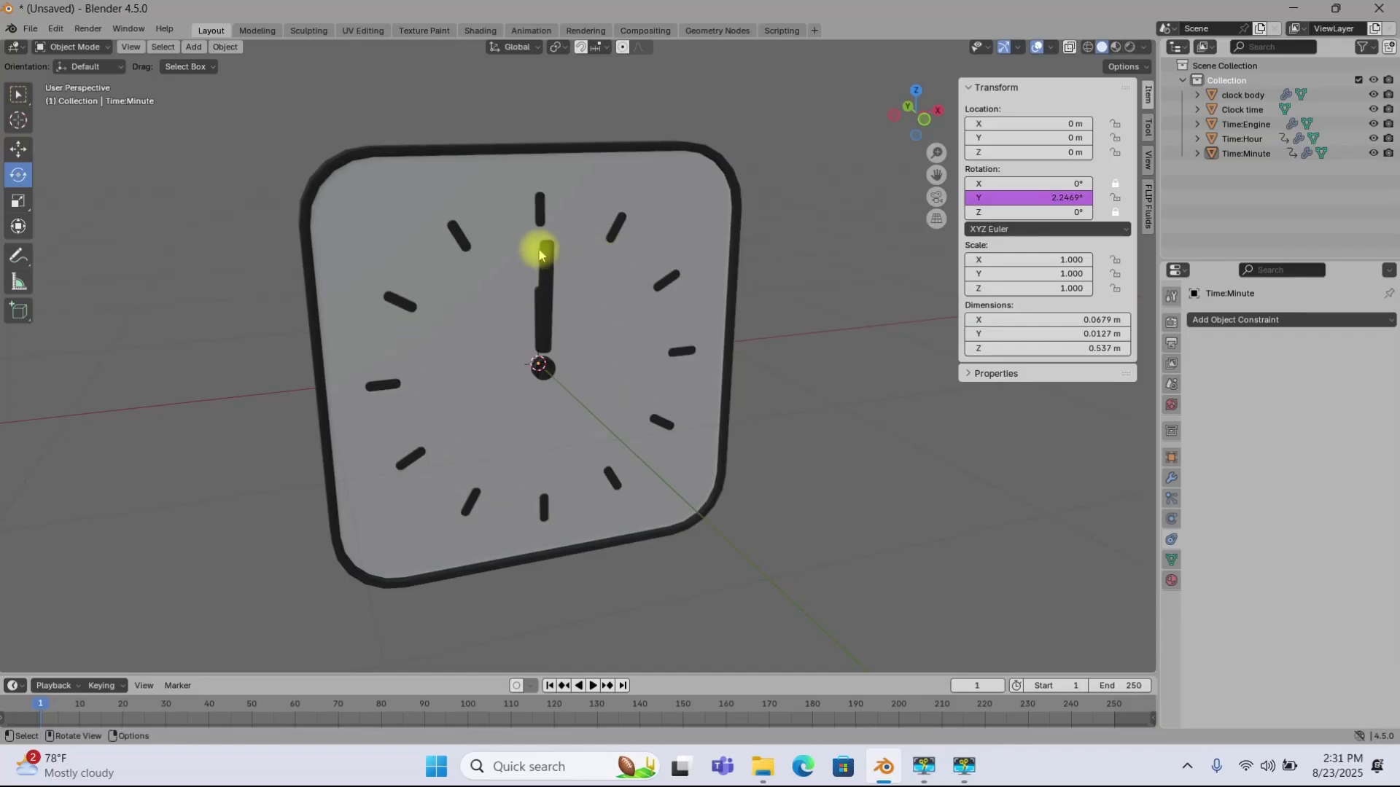
middle_drag(531, 338, 552, 356)
scroll(538, 312, up, 2)
click(533, 216)
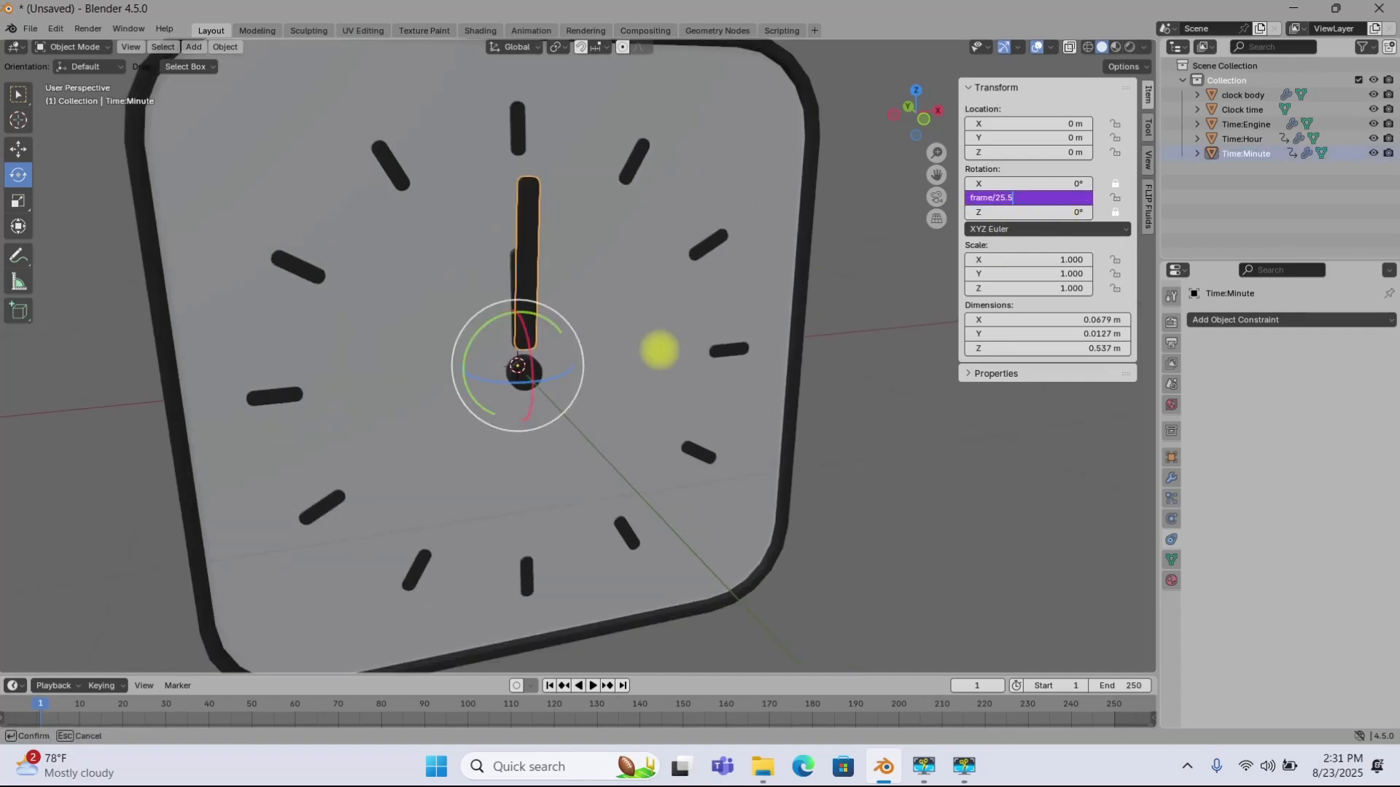
click(595, 686)
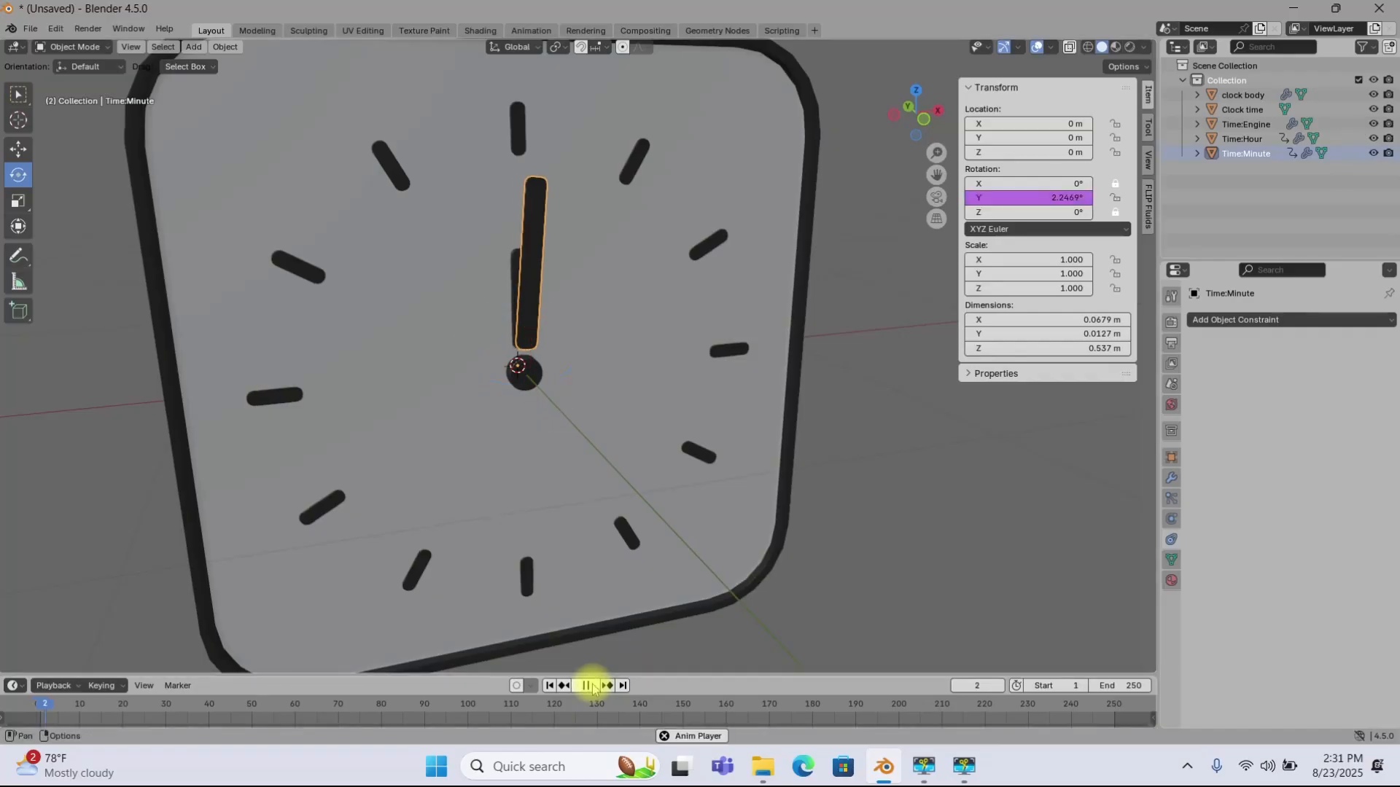
click(589, 686)
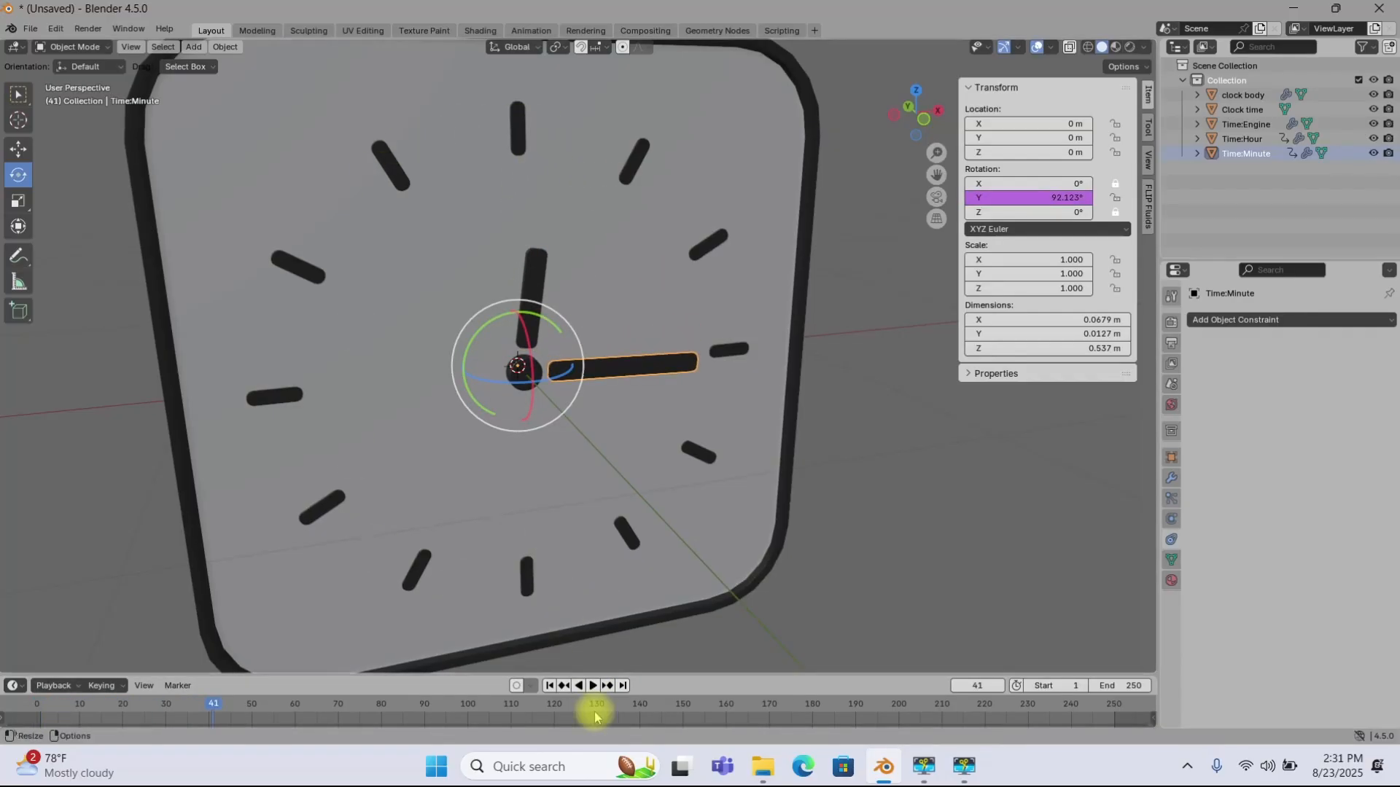
Step: Return to frame 1, reverse the minute hand by setting its Y rotation driver expression to -frame/25.5, and start playback
click(549, 685)
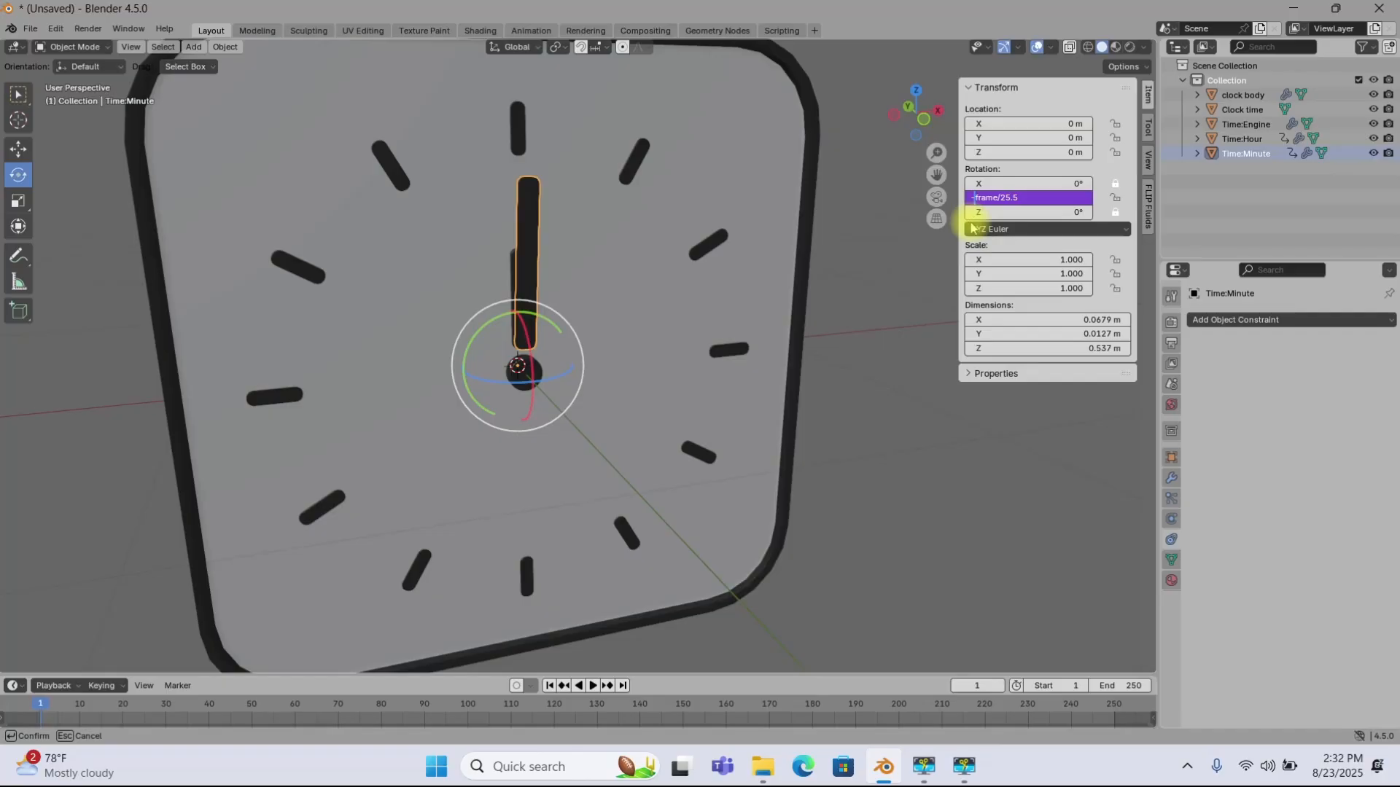
key(Return)
click(591, 685)
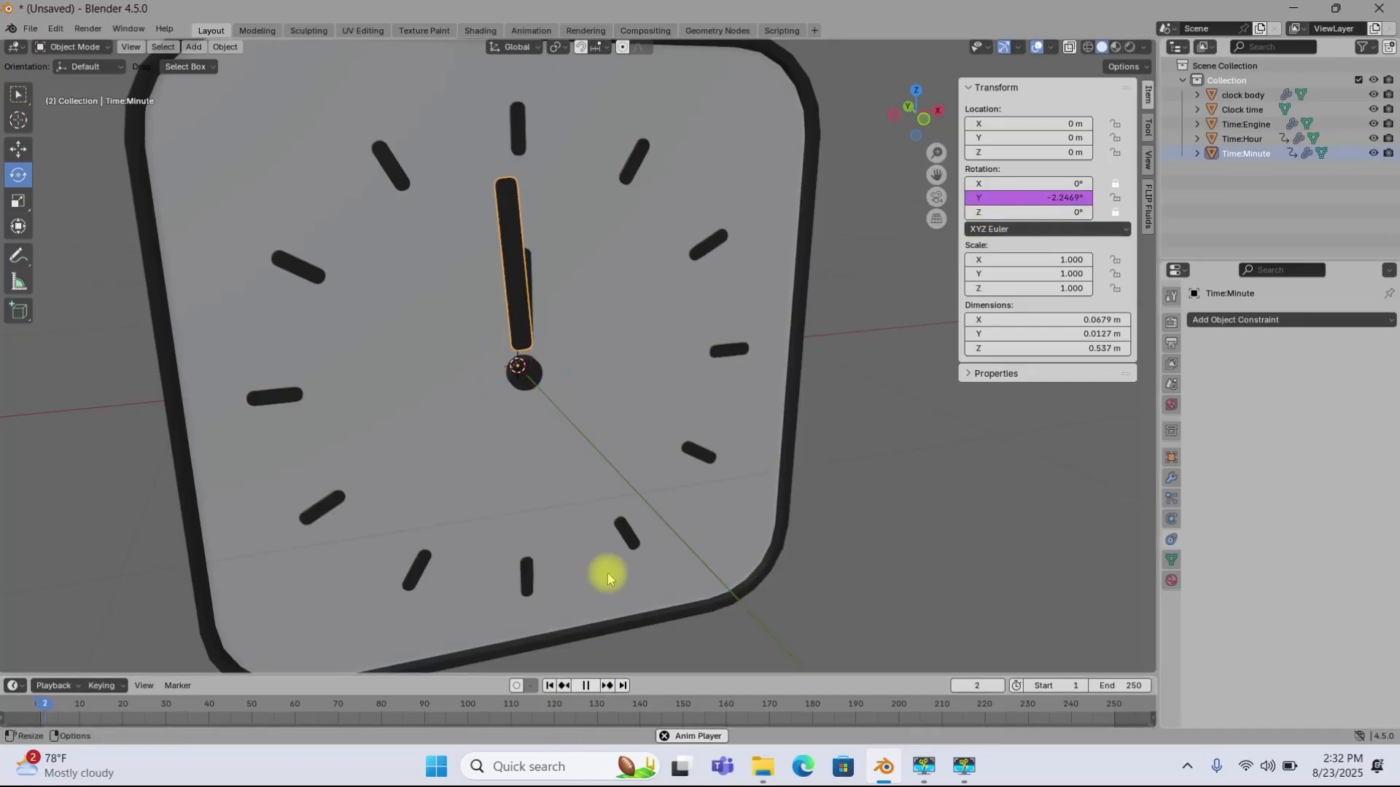